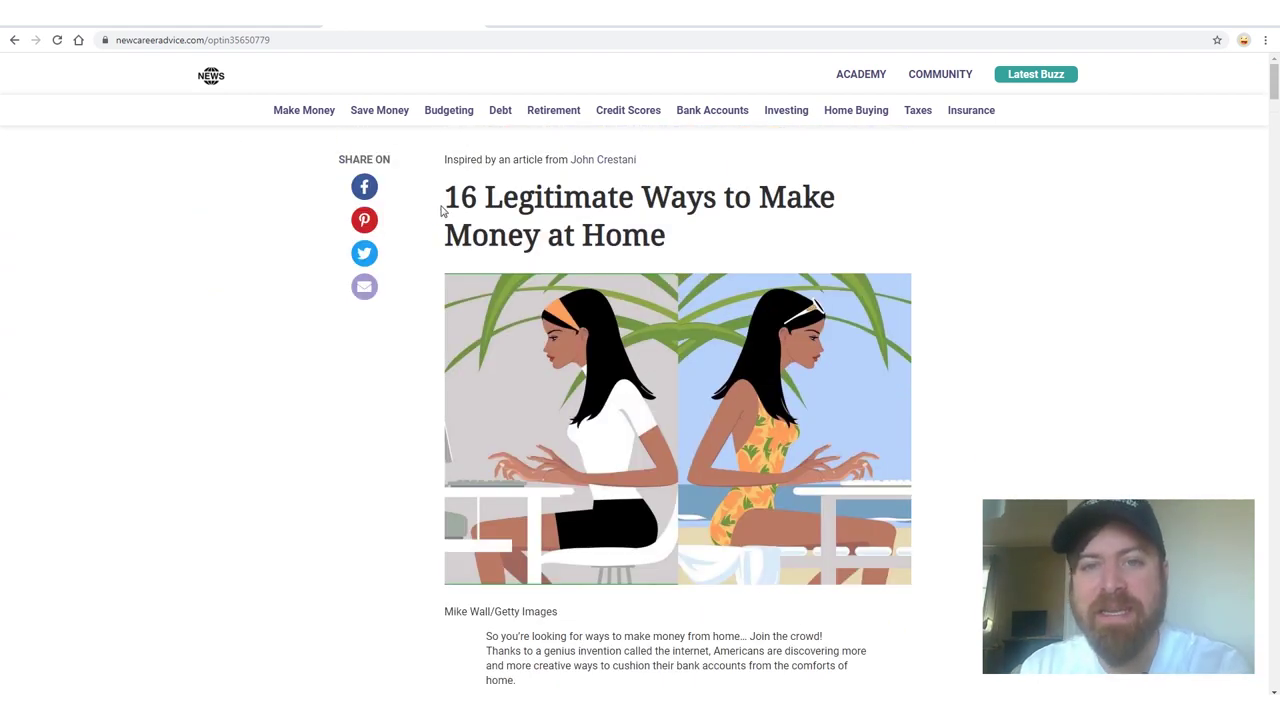
- Review the "16 Legitimate Ways to Make Money at Home" article page from its headline down to item 16
{"action": "left_click_drag", "start_coordinate": [558, 228], "coordinate": [666, 251]}
{"action": "left_click", "coordinate": [654, 243]}
{"action": "scroll", "coordinate": [660, 260], "scroll_direction": "down", "scroll_amount": 5}
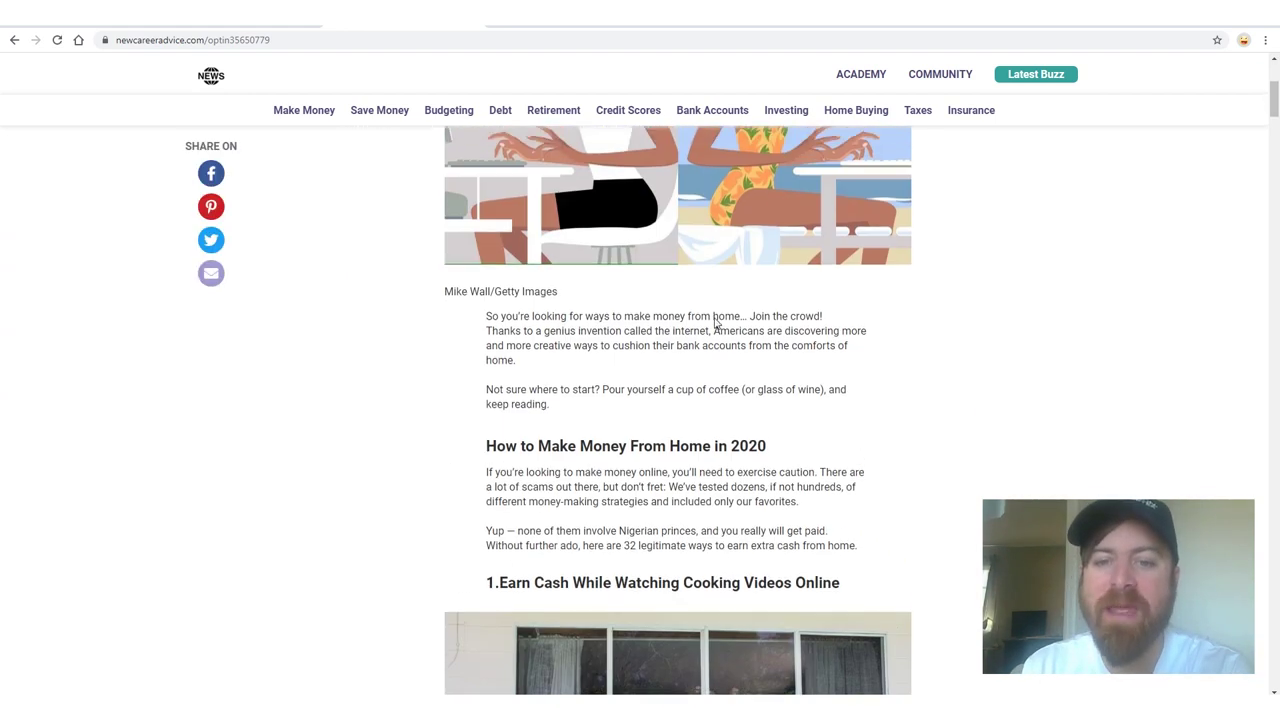
{"action": "scroll", "coordinate": [673, 355], "scroll_direction": "down", "scroll_amount": 8}
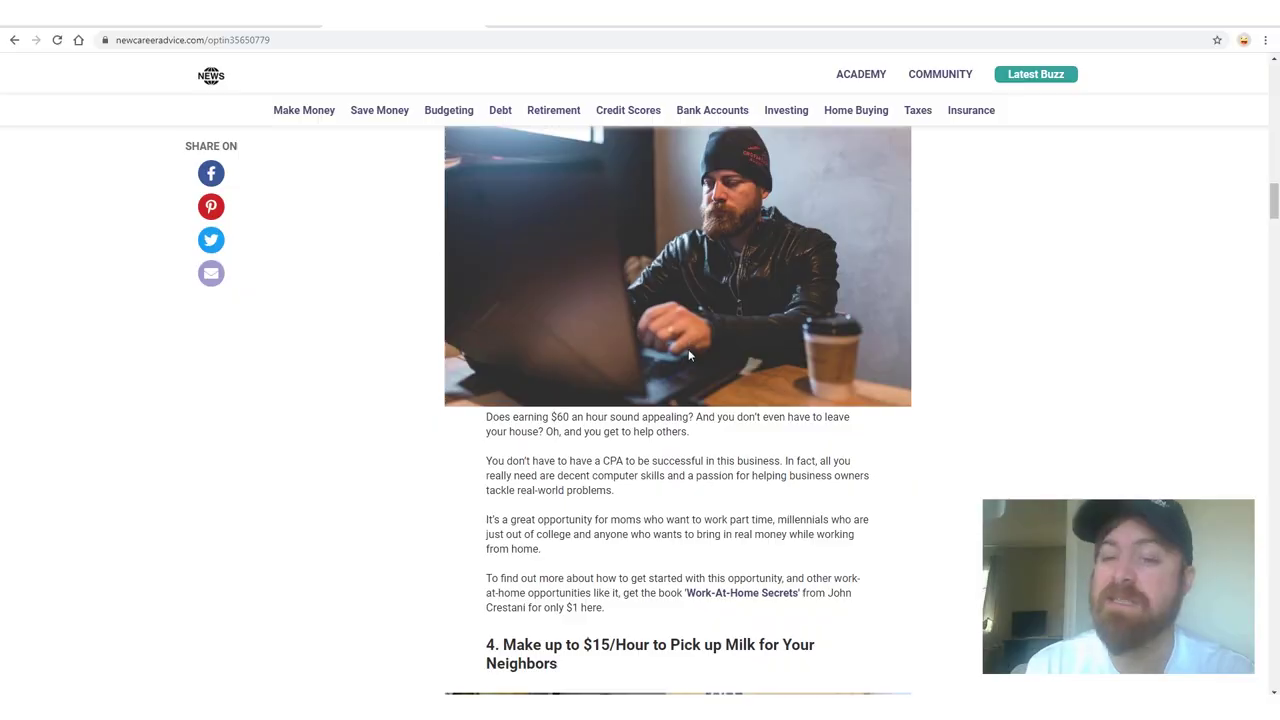
{"action": "scroll", "coordinate": [689, 349], "scroll_direction": "down", "scroll_amount": 7}
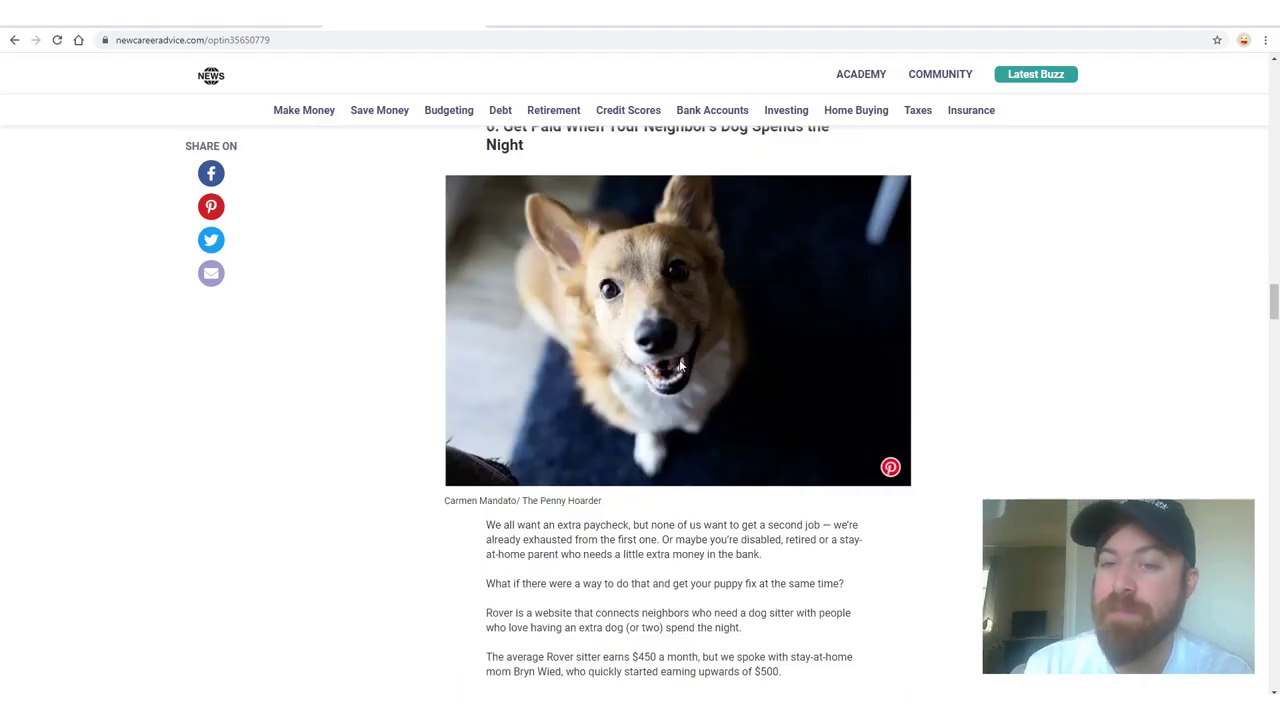
{"action": "scroll", "coordinate": [1010, 416], "scroll_direction": "down", "scroll_amount": 5}
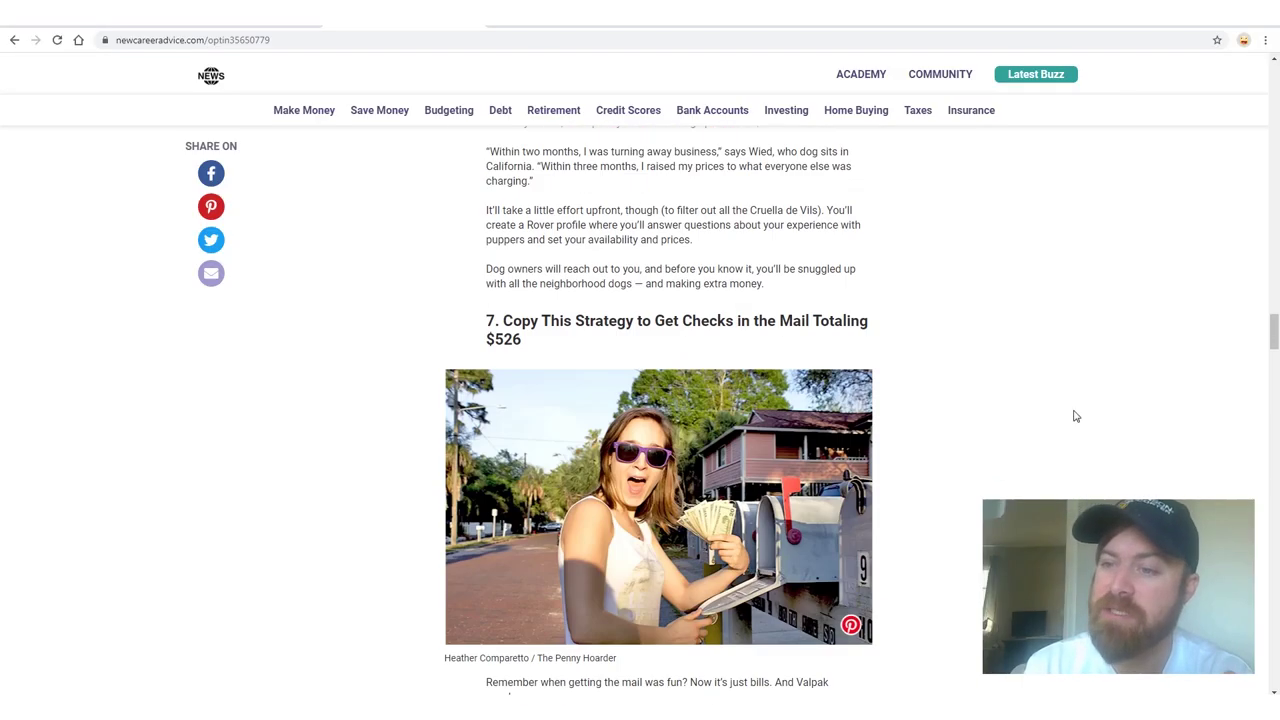
{"action": "left_click_drag", "start_coordinate": [1272, 333], "coordinate": [1255, 582]}
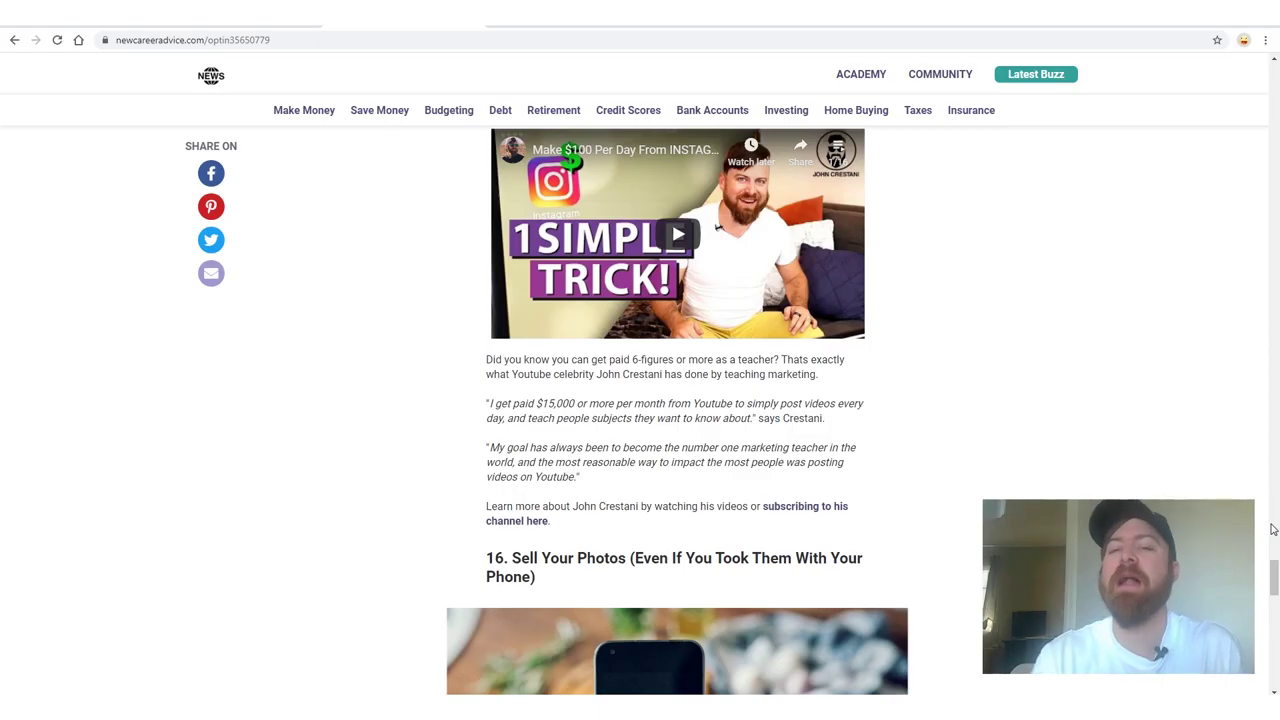
{"action": "scroll", "coordinate": [1240, 448], "scroll_direction": "down", "scroll_amount": 3}
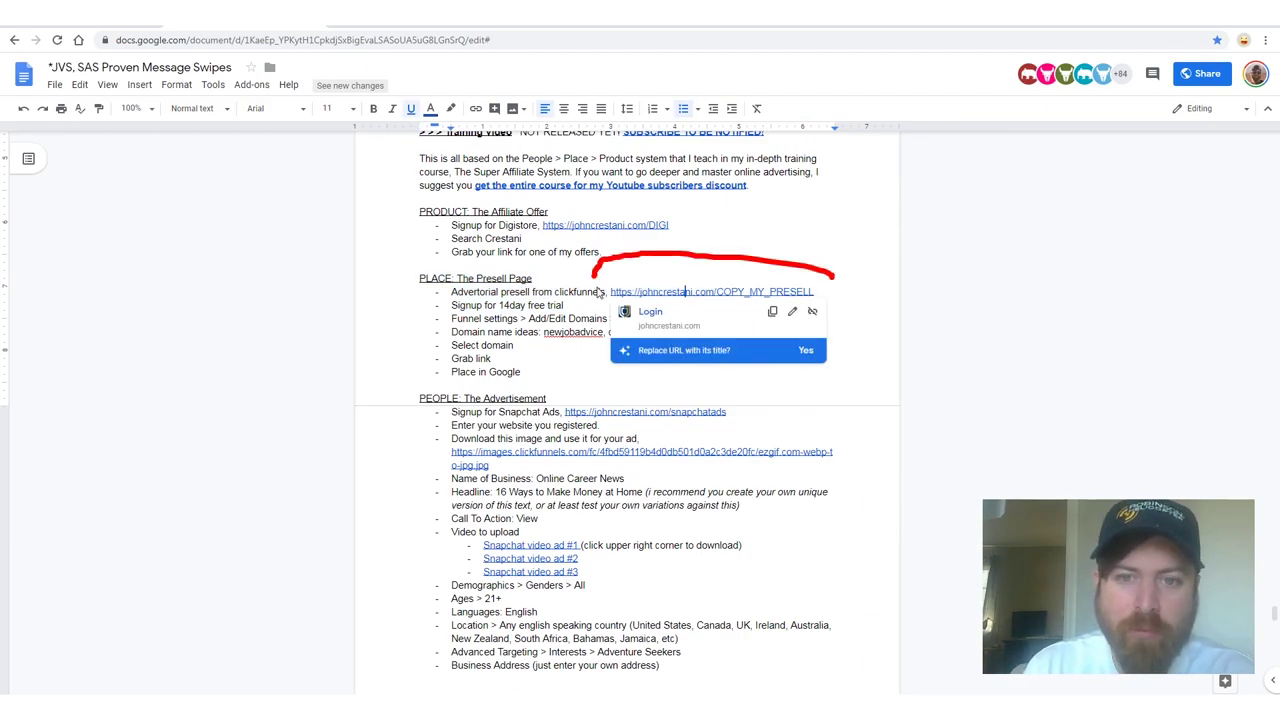
- Open the COPY_MY_PRESELL link from the document, add the shared Listicle Cold Traffic Bizopp Presell funnel, and view it
{"action": "left_click", "coordinate": [672, 325]}
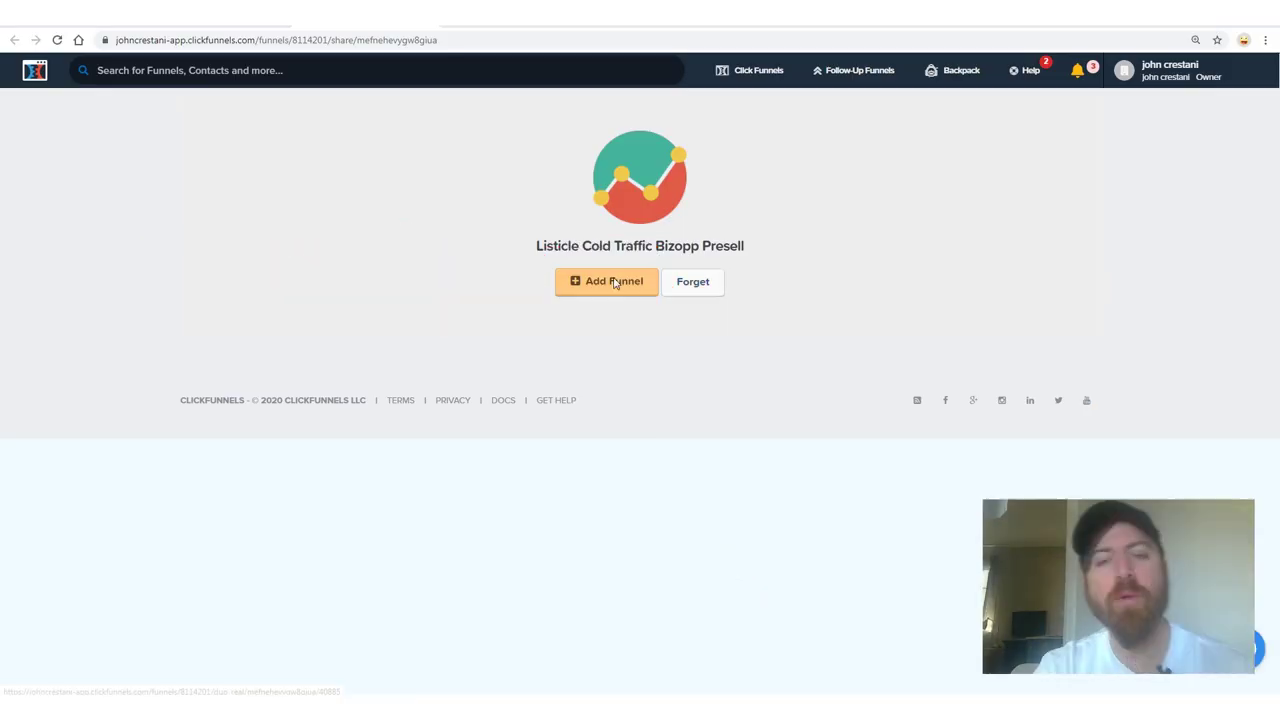
{"action": "left_click", "coordinate": [607, 281]}
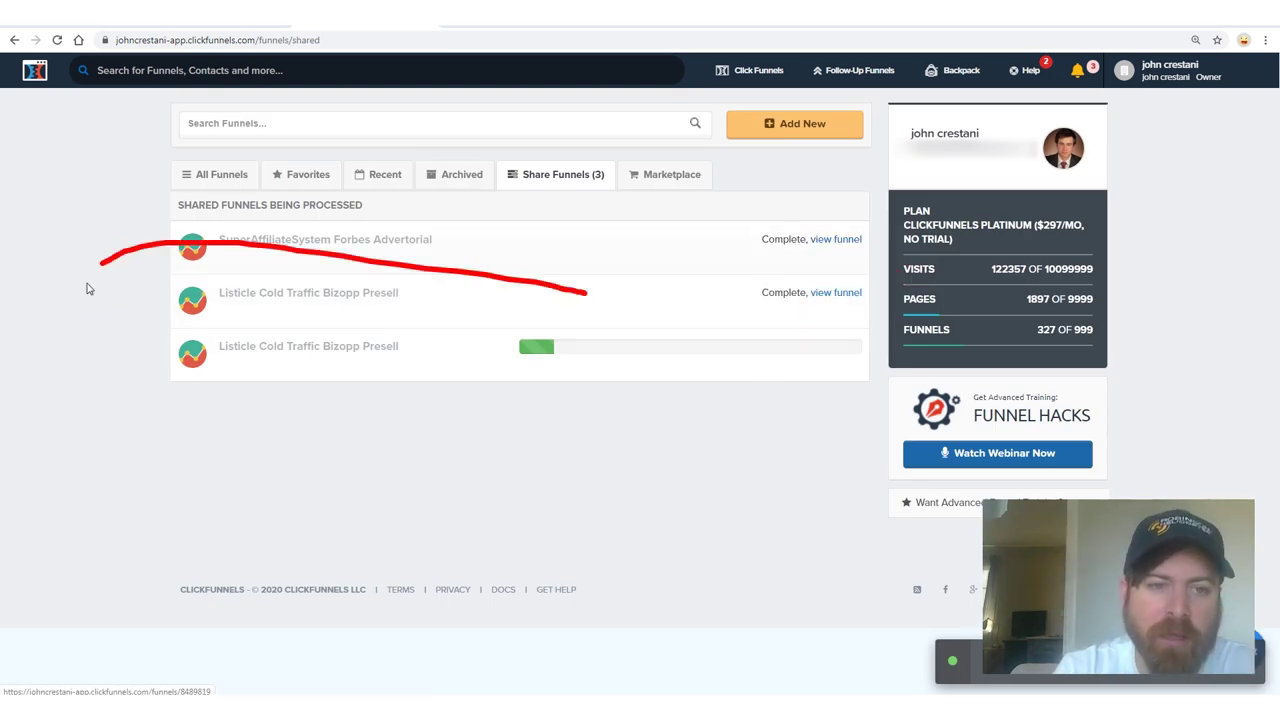
{"action": "left_click", "coordinate": [396, 270]}
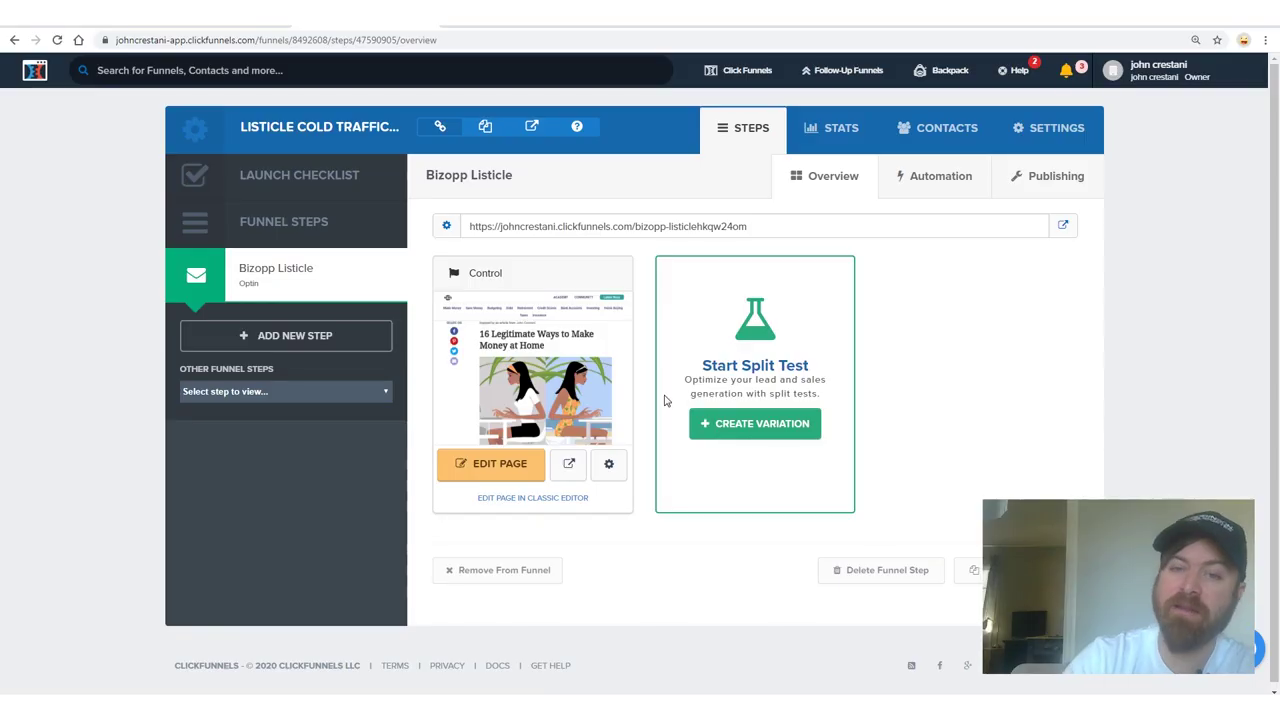
- Examine the article's opening and first item in the Bizopp Listicle page editor, down to the "Work-At-Home Secrets" link
{"action": "key", "text": "ctrl+plus"}
{"action": "key", "text": "ctrl+plus"}
{"action": "key", "text": "ctrl+plus"}
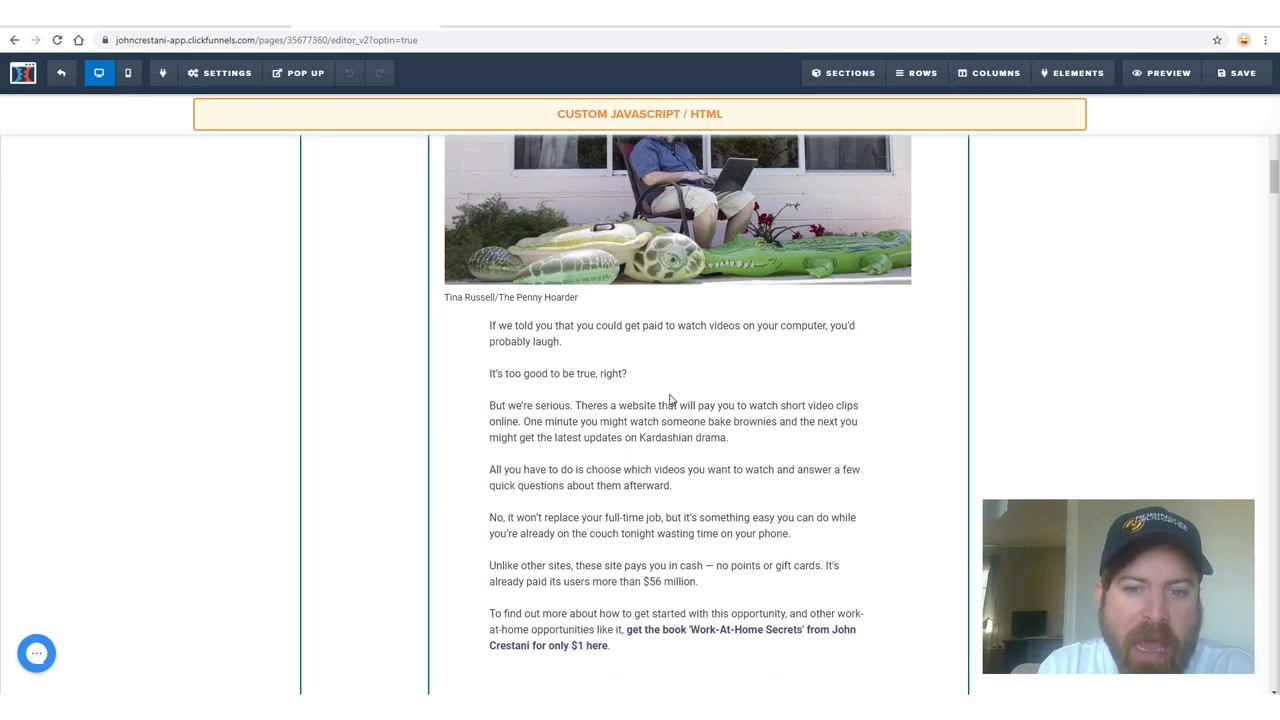
{"action": "scroll", "coordinate": [674, 392], "scroll_direction": "up", "scroll_amount": 5}
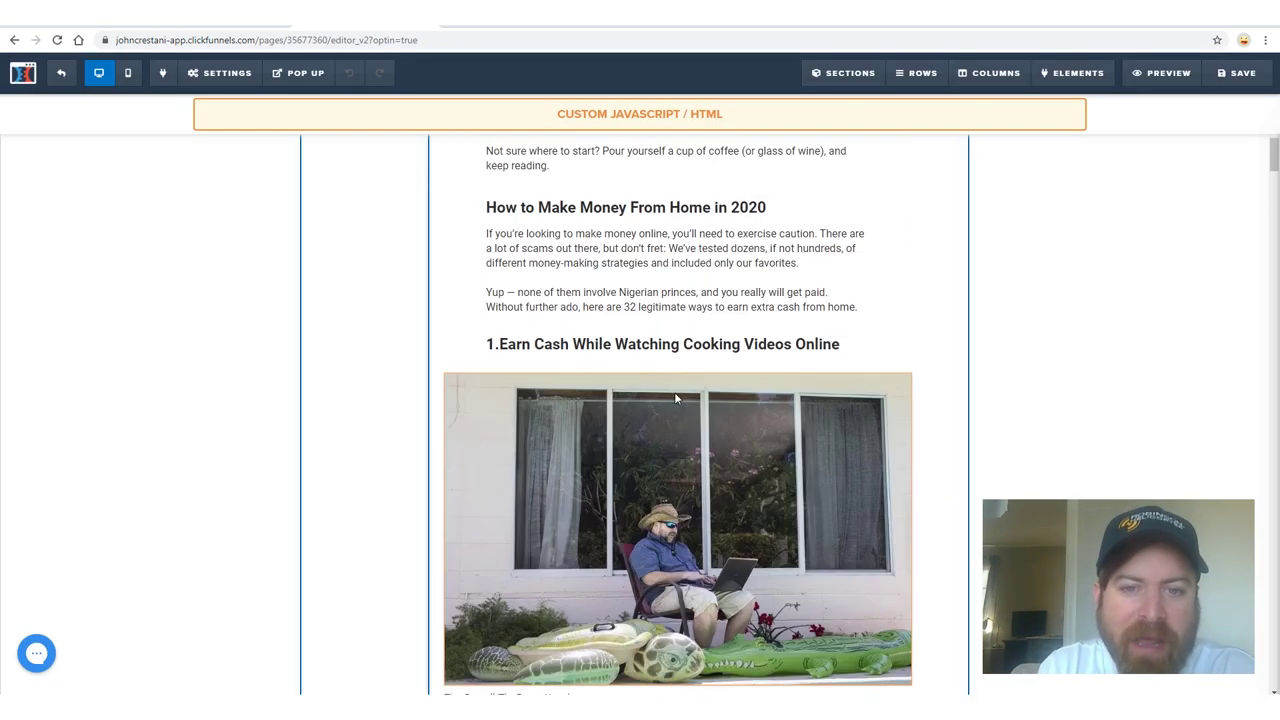
{"action": "scroll", "coordinate": [676, 386], "scroll_direction": "down", "scroll_amount": 2}
{"action": "scroll", "coordinate": [646, 374], "scroll_direction": "up", "scroll_amount": 1}
{"action": "scroll", "coordinate": [640, 376], "scroll_direction": "down", "scroll_amount": 3}
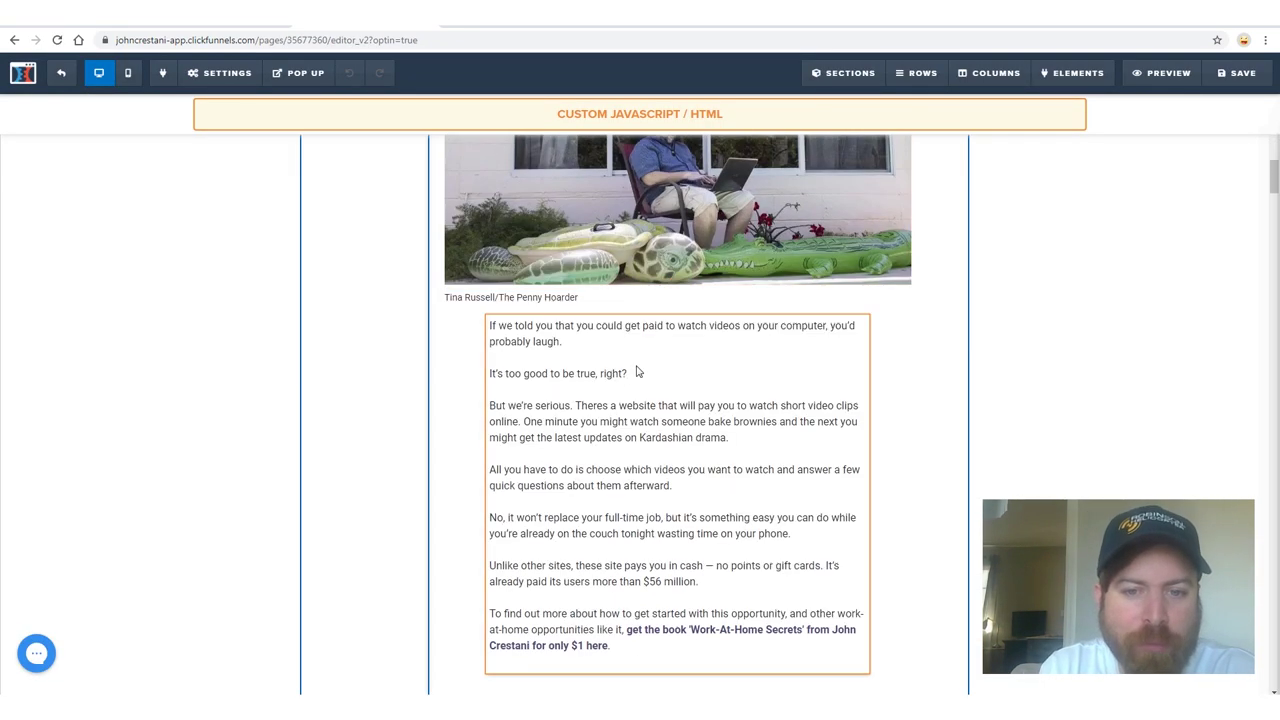
{"action": "scroll", "coordinate": [634, 375], "scroll_direction": "up", "scroll_amount": 10}
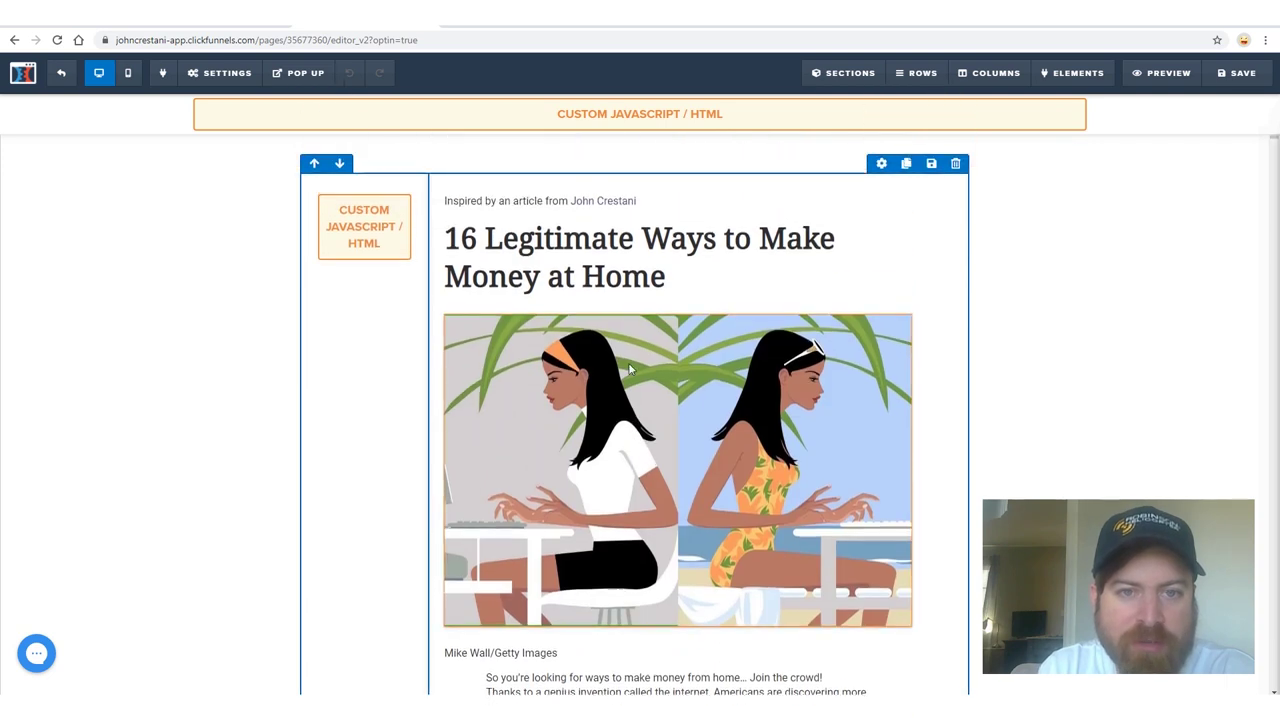
{"action": "scroll", "coordinate": [653, 356], "scroll_direction": "down", "scroll_amount": 4}
{"action": "scroll", "coordinate": [653, 356], "scroll_direction": "down", "scroll_amount": 3}
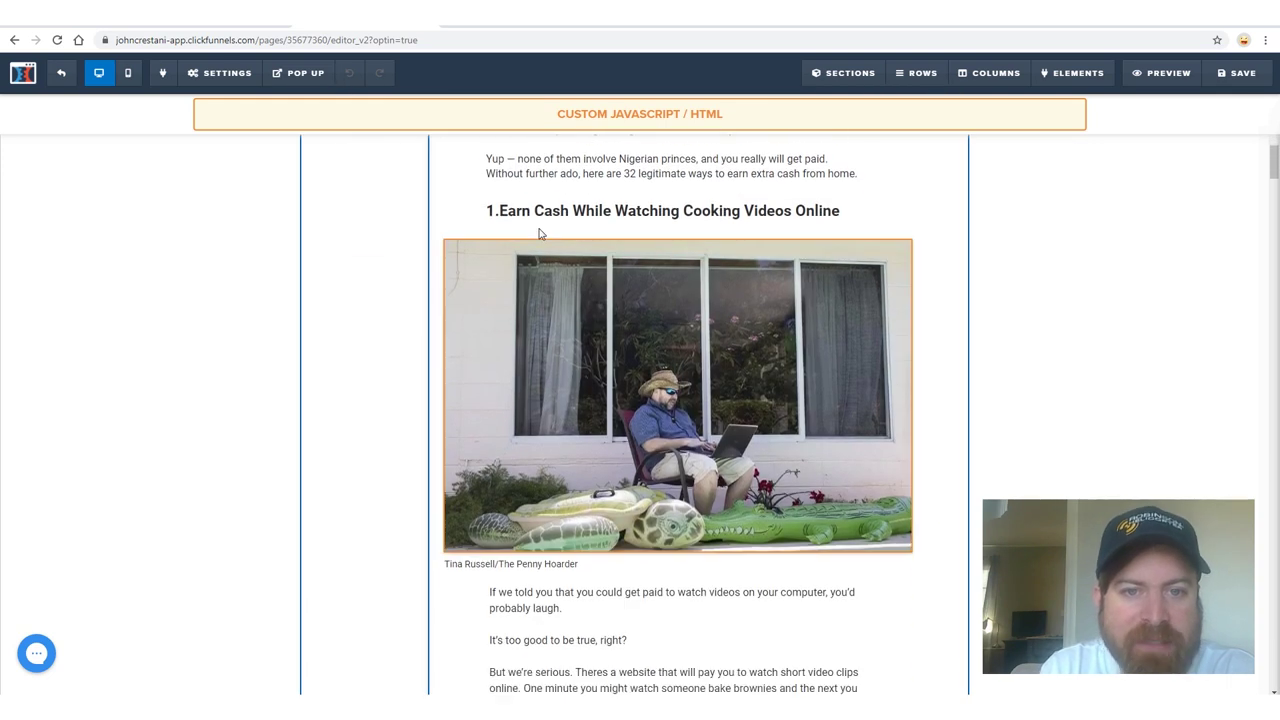
{"action": "scroll", "coordinate": [783, 230], "scroll_direction": "down", "scroll_amount": 5}
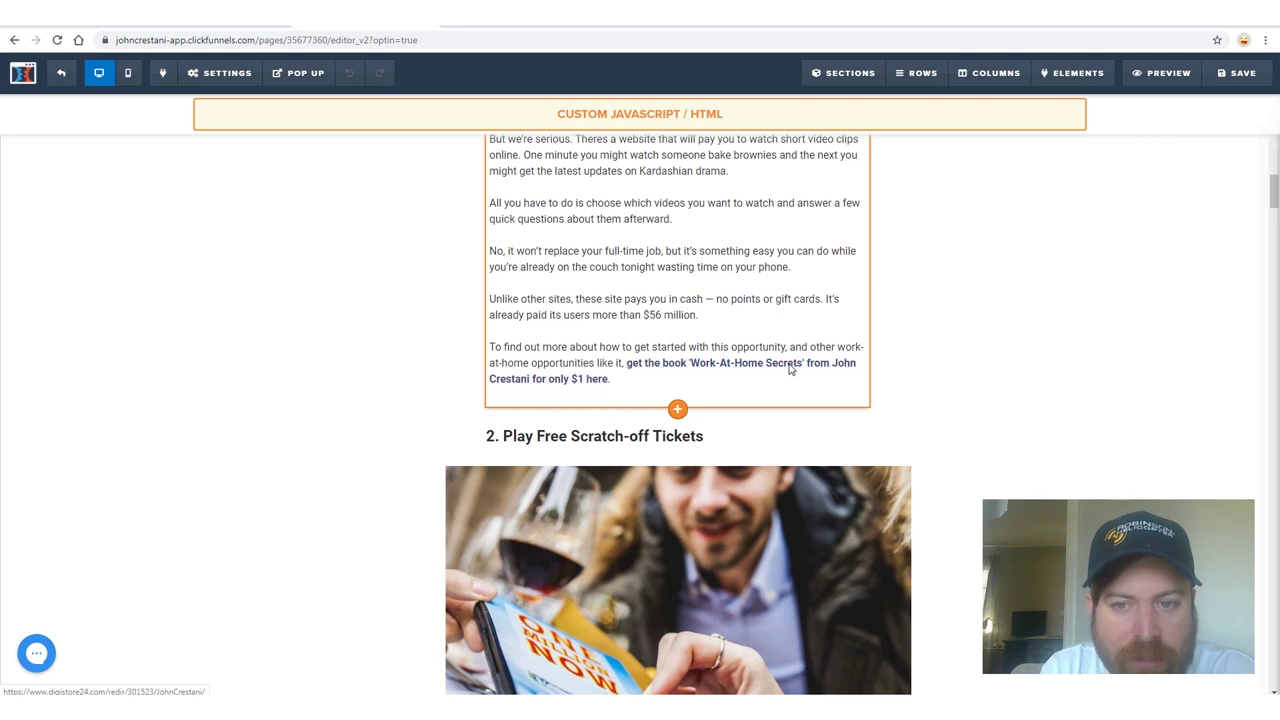
- Replace the URL of item 1's "get the book 'Work-At-Home Secrets'" link with the Digistore affiliate link kept in Notepad
{"action": "left_click", "coordinate": [690, 368]}
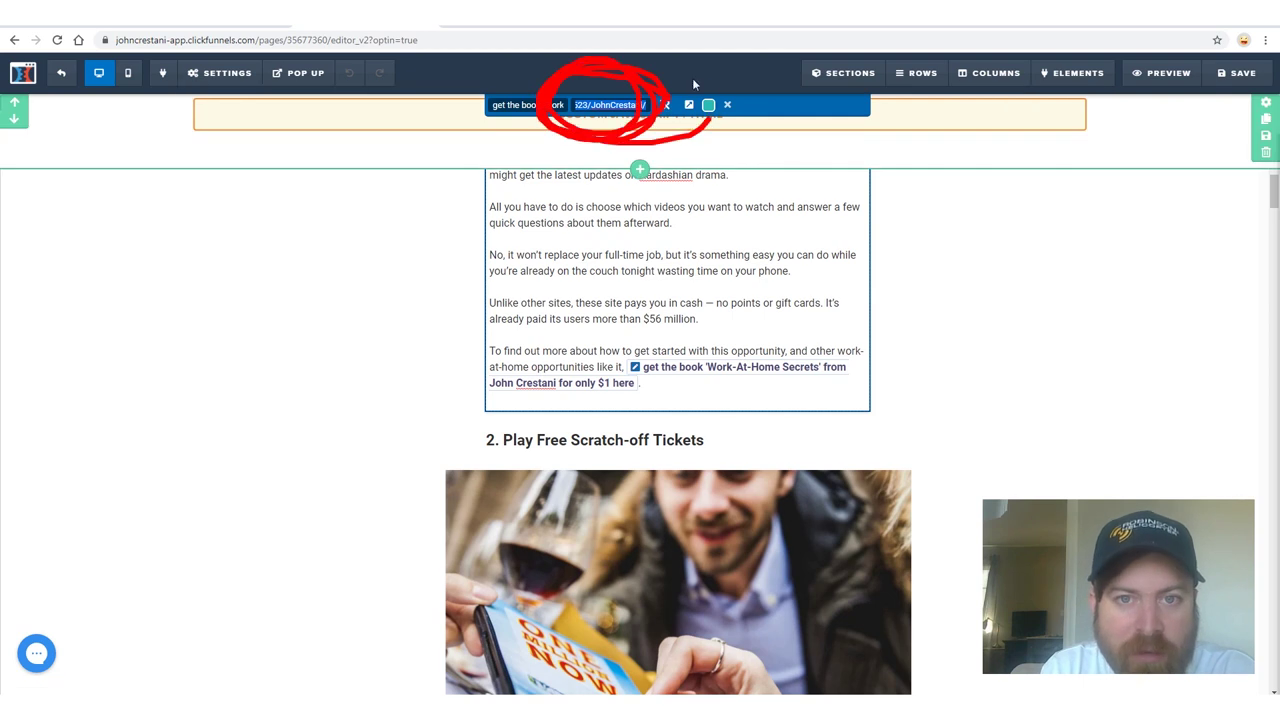
{"action": "mouse_move", "coordinate": [718, 162]}
{"action": "left_mouse_down"}
{"action": "mouse_move", "coordinate": [760, 165]}
{"action": "mouse_move", "coordinate": [700, 197]}
{"action": "left_mouse_up"}
{"action": "mouse_move", "coordinate": [358, 448]}
{"action": "left_mouse_down"}
{"action": "mouse_move", "coordinate": [470, 300]}
{"action": "mouse_move", "coordinate": [527, 167]}
{"action": "mouse_move", "coordinate": [557, 190]}
{"action": "left_mouse_up"}
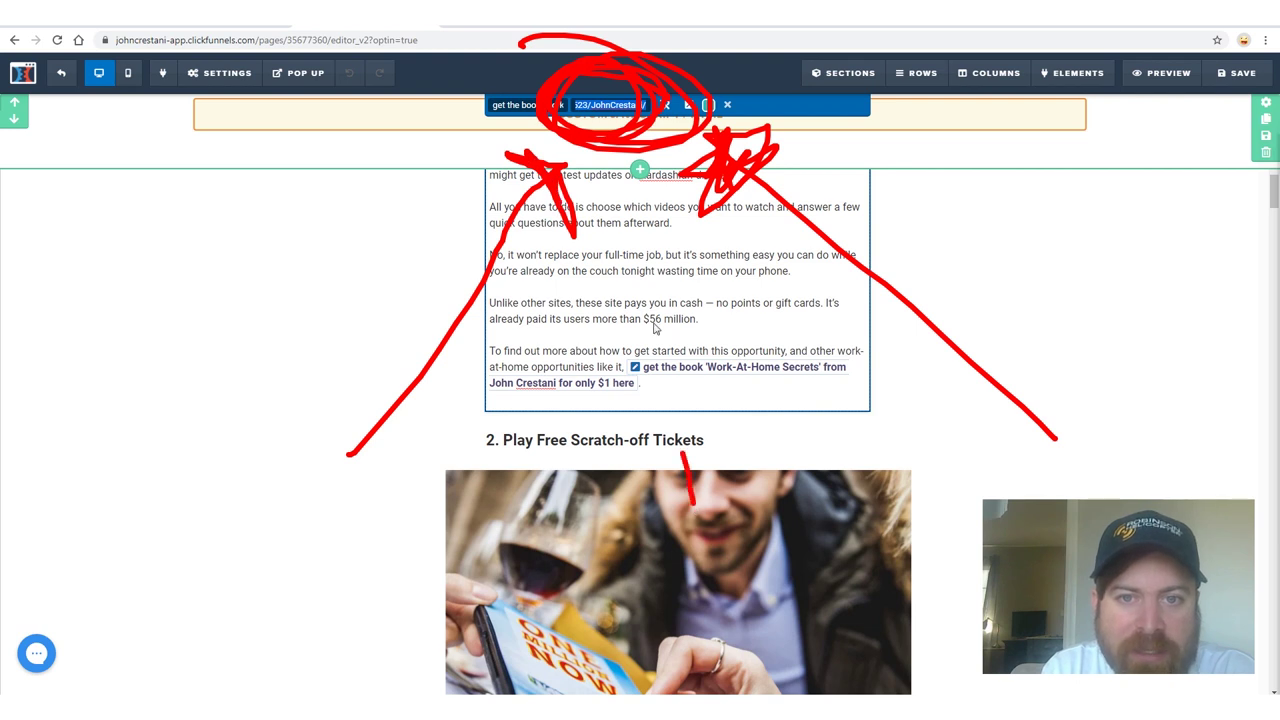
{"action": "left_click_drag", "start_coordinate": [686, 456], "coordinate": [618, 215]}
{"action": "left_click_drag", "start_coordinate": [618, 215], "coordinate": [604, 278]}
{"action": "key", "text": "Escape"}
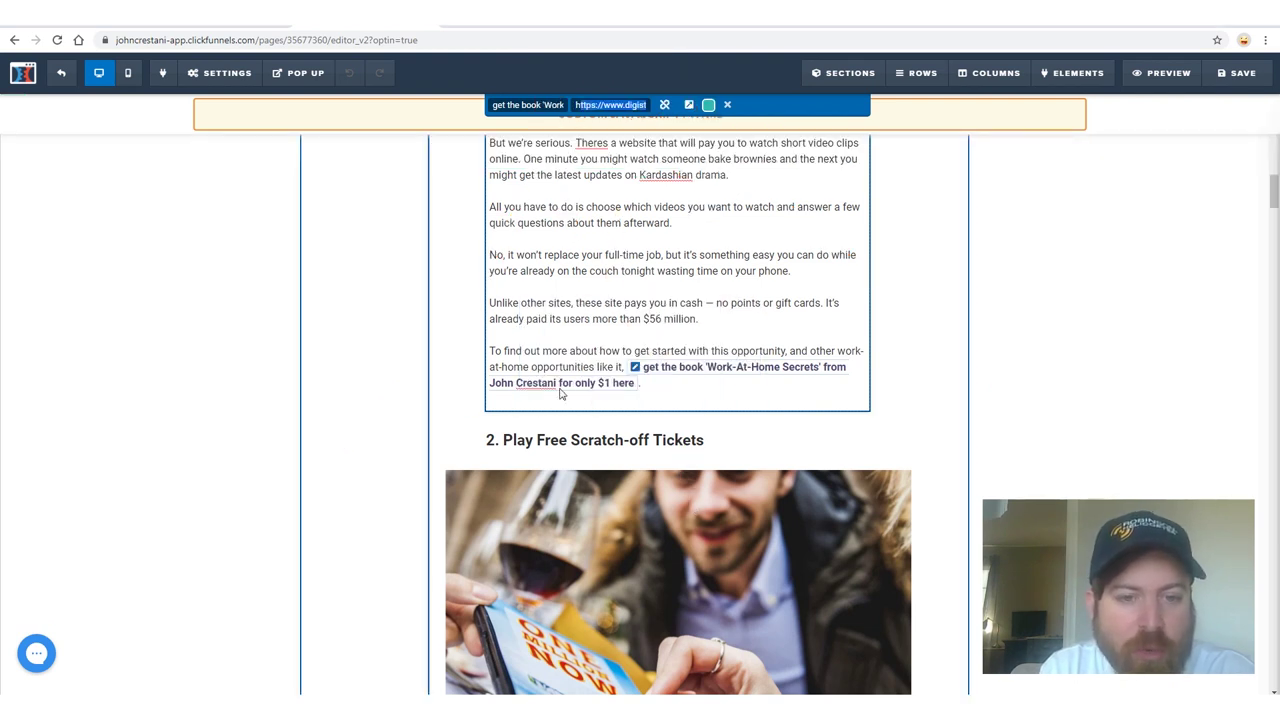
{"action": "key", "text": "alt+Tab"}
{"action": "left_click", "coordinate": [378, 440]}
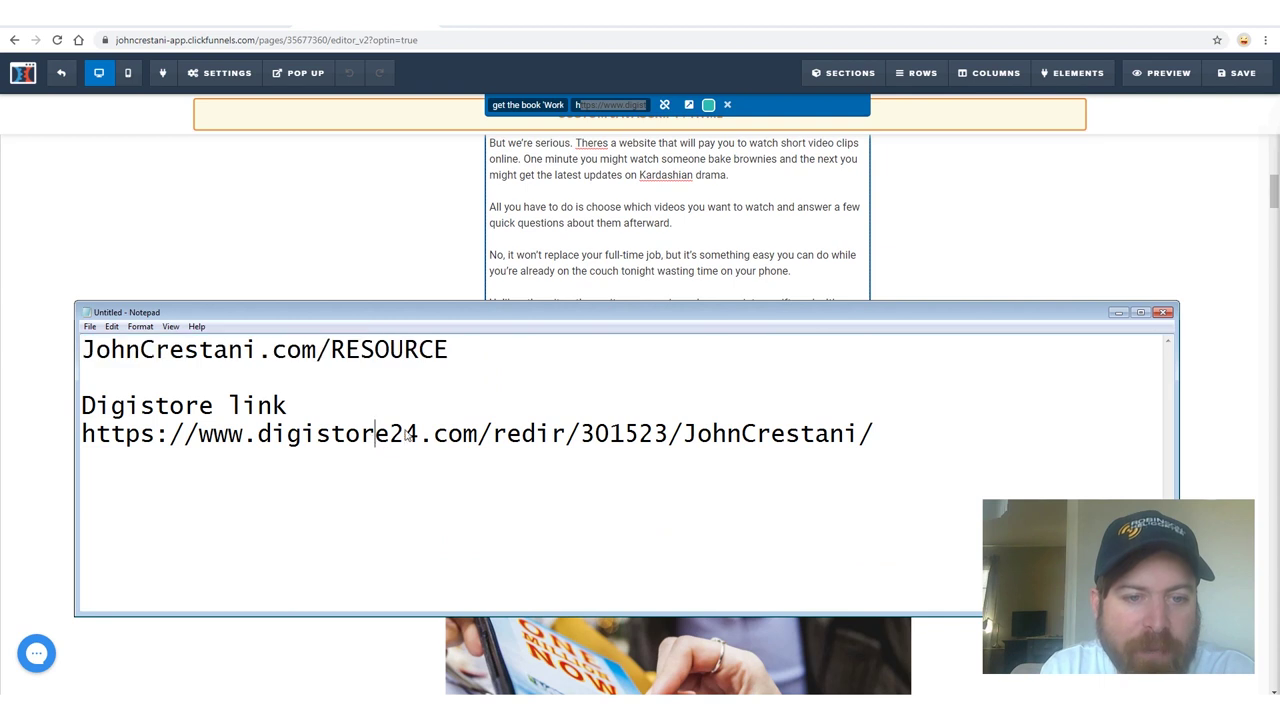
{"action": "left_click_drag", "start_coordinate": [941, 430], "coordinate": [113, 437]}
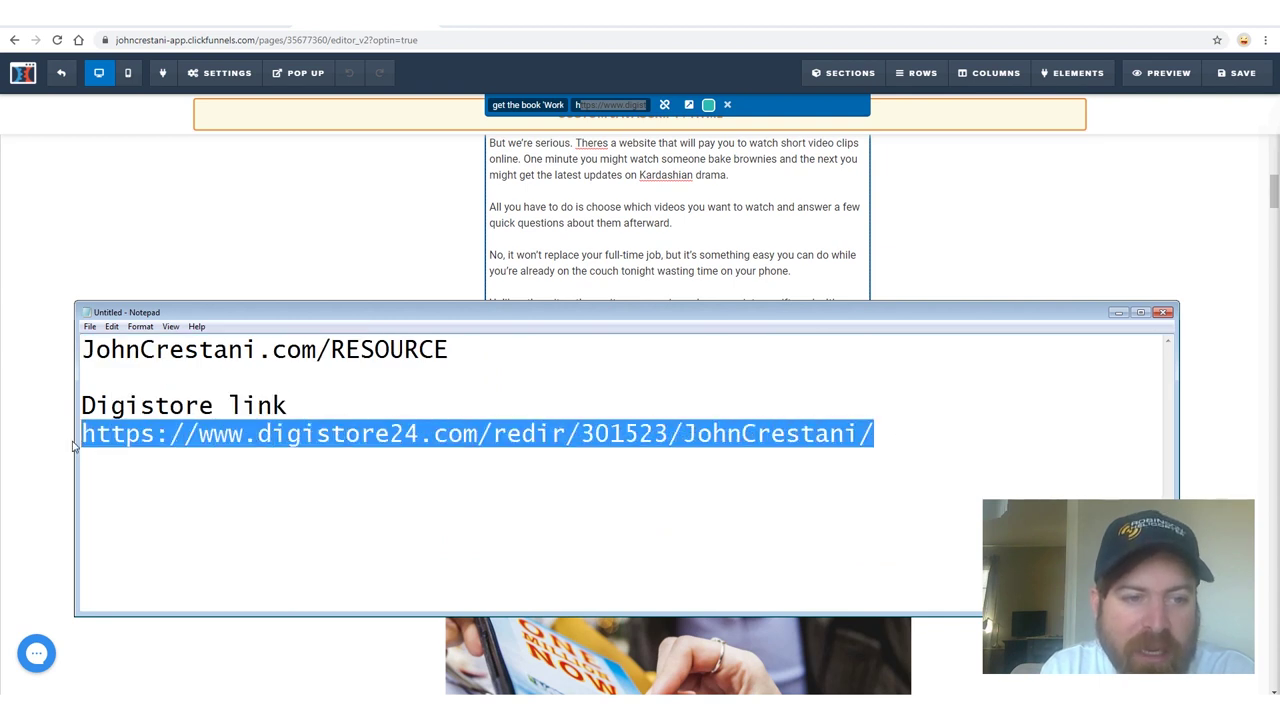
{"action": "key", "text": "alt+Tab"}
{"action": "left_click", "coordinate": [971, 309]}
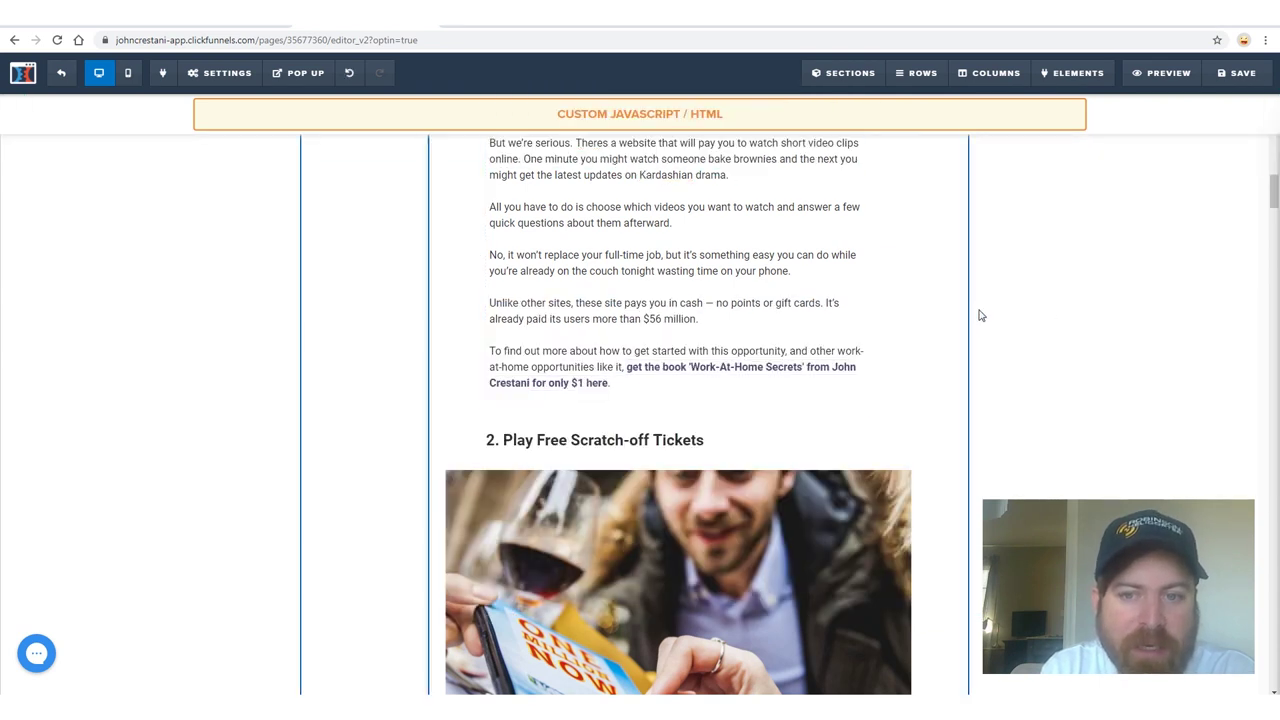
- Set the URL of the "get the book" link under item 2, Play Free Scratch-off Tickets, to the Digistore affiliate link
{"action": "scroll", "coordinate": [908, 306], "scroll_direction": "down", "scroll_amount": 4}
{"action": "scroll", "coordinate": [908, 306], "scroll_direction": "down", "scroll_amount": 3}
{"action": "mouse_move", "coordinate": [858, 325]}
{"action": "left_mouse_down"}
{"action": "mouse_move", "coordinate": [960, 300]}
{"action": "mouse_move", "coordinate": [943, 283]}
{"action": "mouse_move", "coordinate": [895, 295]}
{"action": "mouse_move", "coordinate": [725, 273]}
{"action": "mouse_move", "coordinate": [900, 300]}
{"action": "mouse_move", "coordinate": [556, 271]}
{"action": "left_mouse_up"}
{"action": "mouse_move", "coordinate": [397, 158]}
{"action": "left_mouse_down"}
{"action": "mouse_move", "coordinate": [245, 315]}
{"action": "mouse_move", "coordinate": [358, 335]}
{"action": "mouse_move", "coordinate": [350, 347]}
{"action": "left_mouse_up"}
{"action": "mouse_move", "coordinate": [840, 638]}
{"action": "left_mouse_down"}
{"action": "mouse_move", "coordinate": [1160, 470]}
{"action": "mouse_move", "coordinate": [1012, 336]}
{"action": "mouse_move", "coordinate": [1042, 400]}
{"action": "left_mouse_up"}
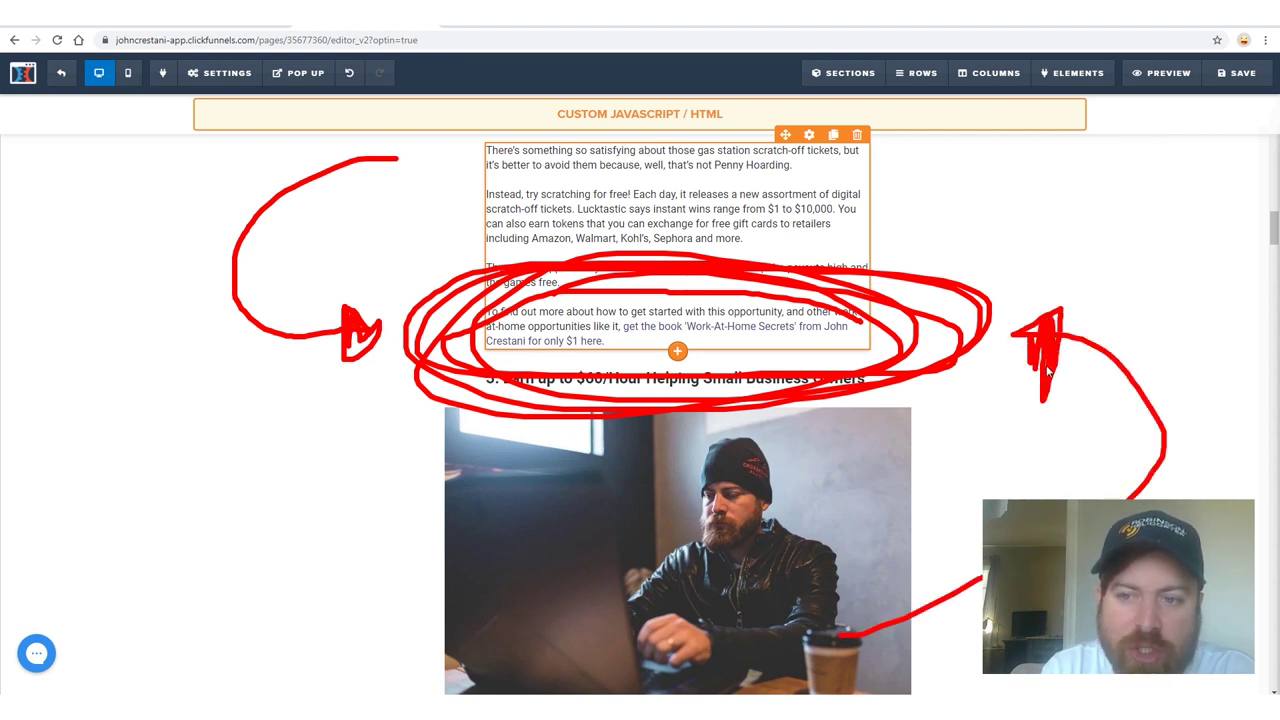
{"action": "key", "text": "Escape"}
{"action": "left_click", "coordinate": [697, 328]}
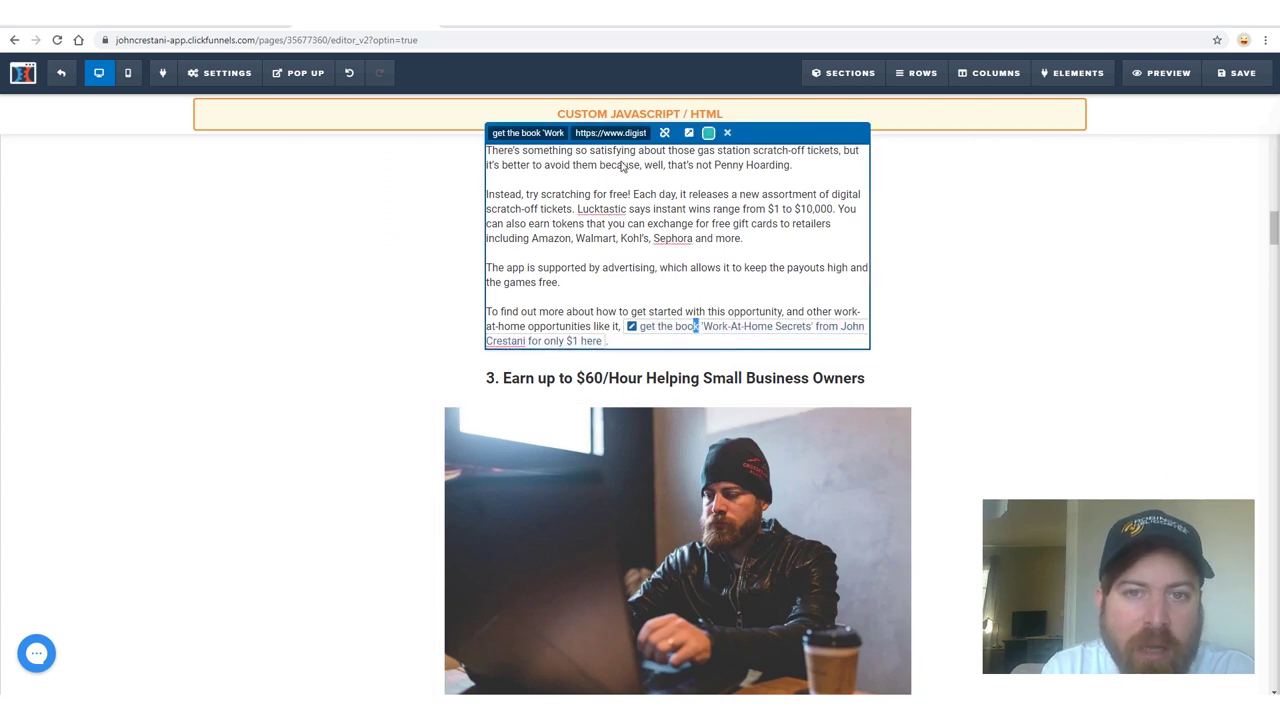
{"action": "left_click", "coordinate": [607, 134]}
{"action": "key", "text": "ctrl+a"}
{"action": "key", "text": "BackSpace"}
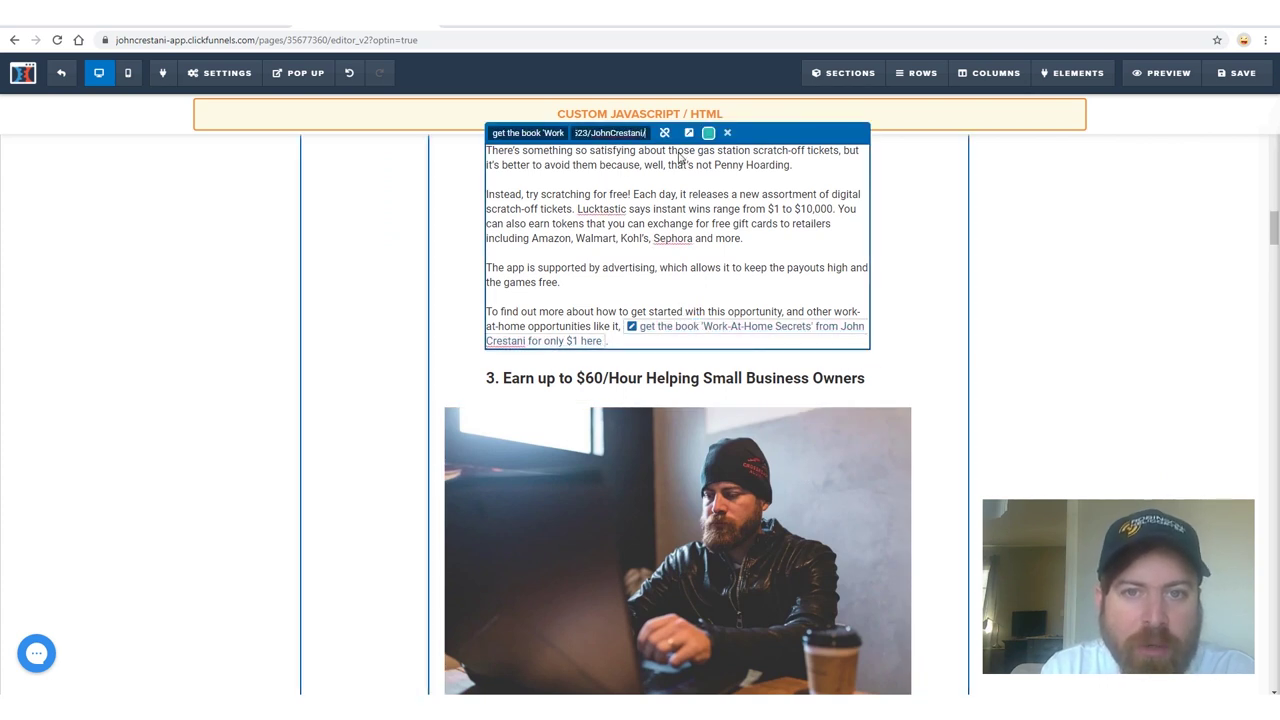
{"action": "left_click", "coordinate": [1037, 297]}
- Make item 2's "get the book 'Work-At-Home Secrets'" link text bold
{"action": "scroll", "coordinate": [1054, 331], "scroll_direction": "down", "scroll_amount": 2}
{"action": "scroll", "coordinate": [994, 317], "scroll_direction": "up", "scroll_amount": 2}
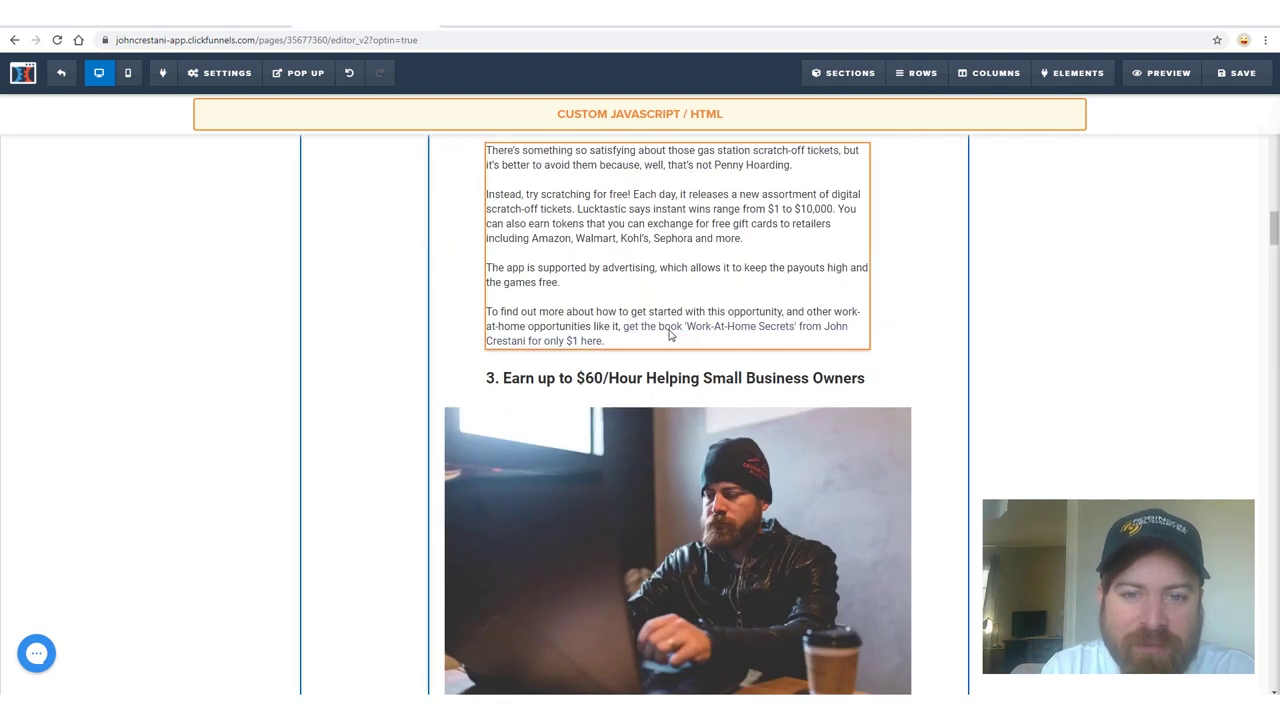
{"action": "left_click", "coordinate": [670, 335]}
{"action": "left_click", "coordinate": [643, 336]}
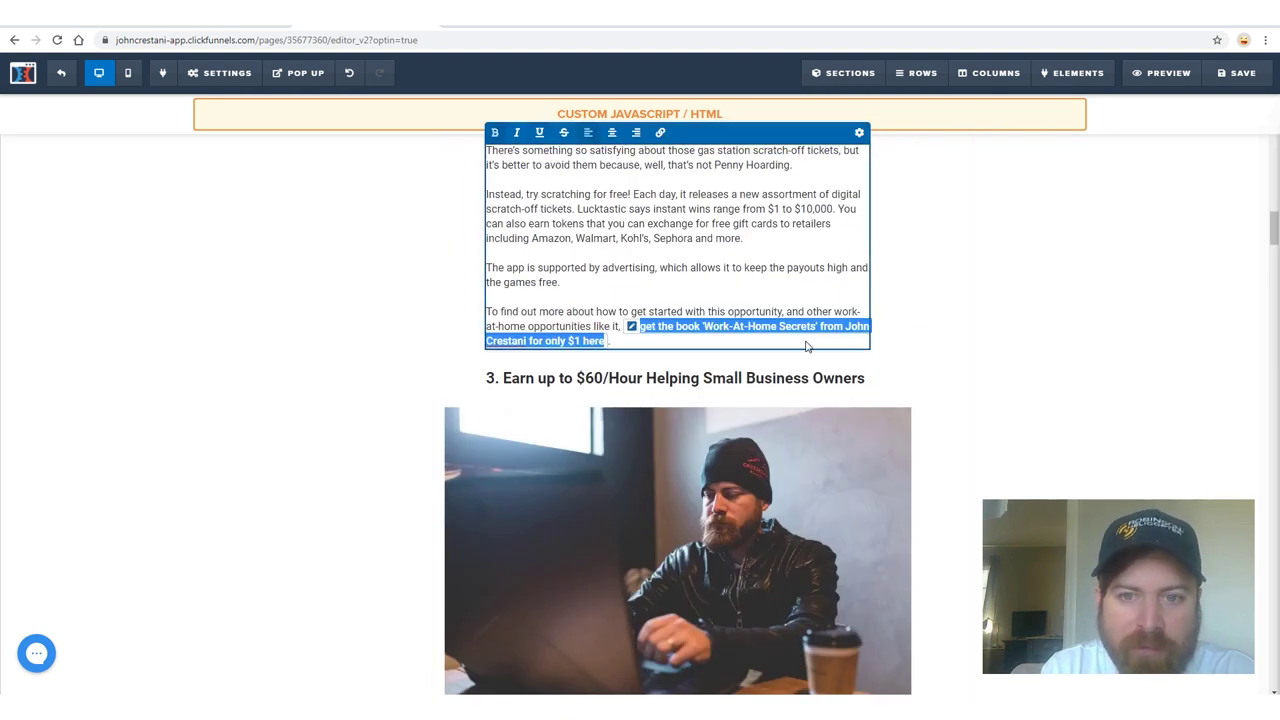
{"action": "left_click", "coordinate": [929, 331]}
- Set the "Work-At-Home Secrets" links in items 3 and 4 to the Digistore affiliate link
{"action": "scroll", "coordinate": [829, 323], "scroll_direction": "down", "scroll_amount": 5}
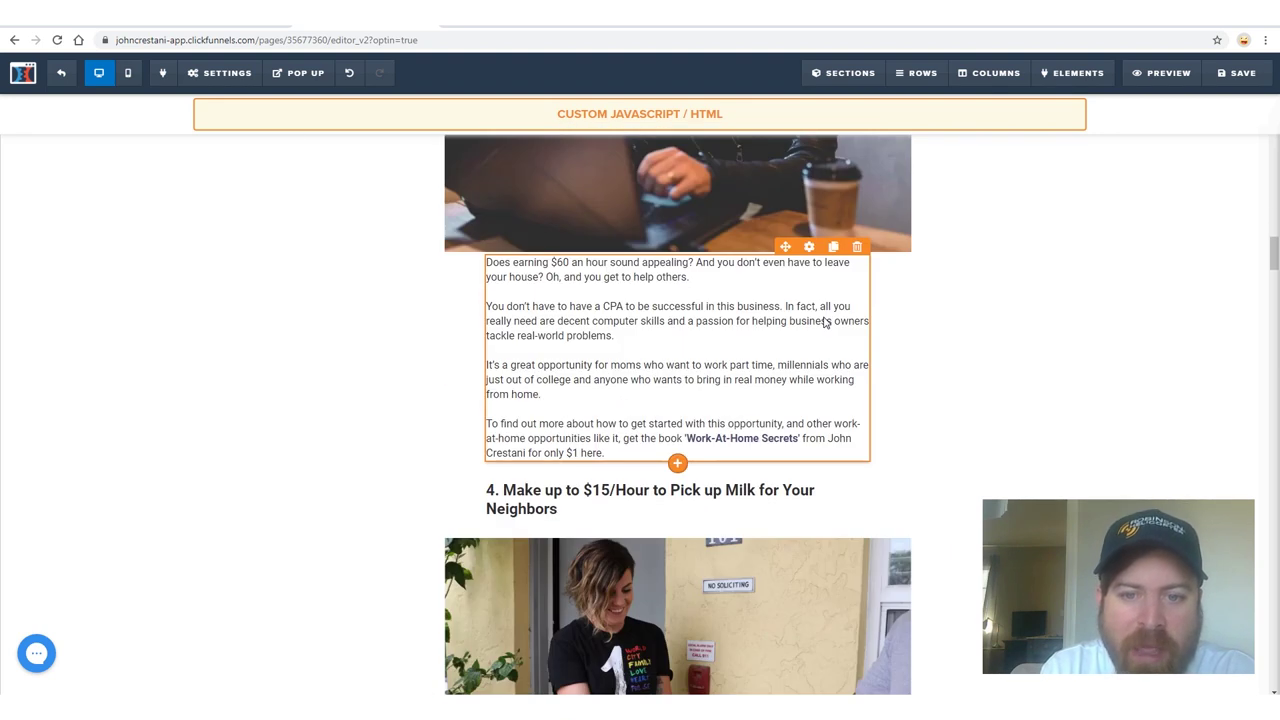
{"action": "left_click", "coordinate": [731, 438]}
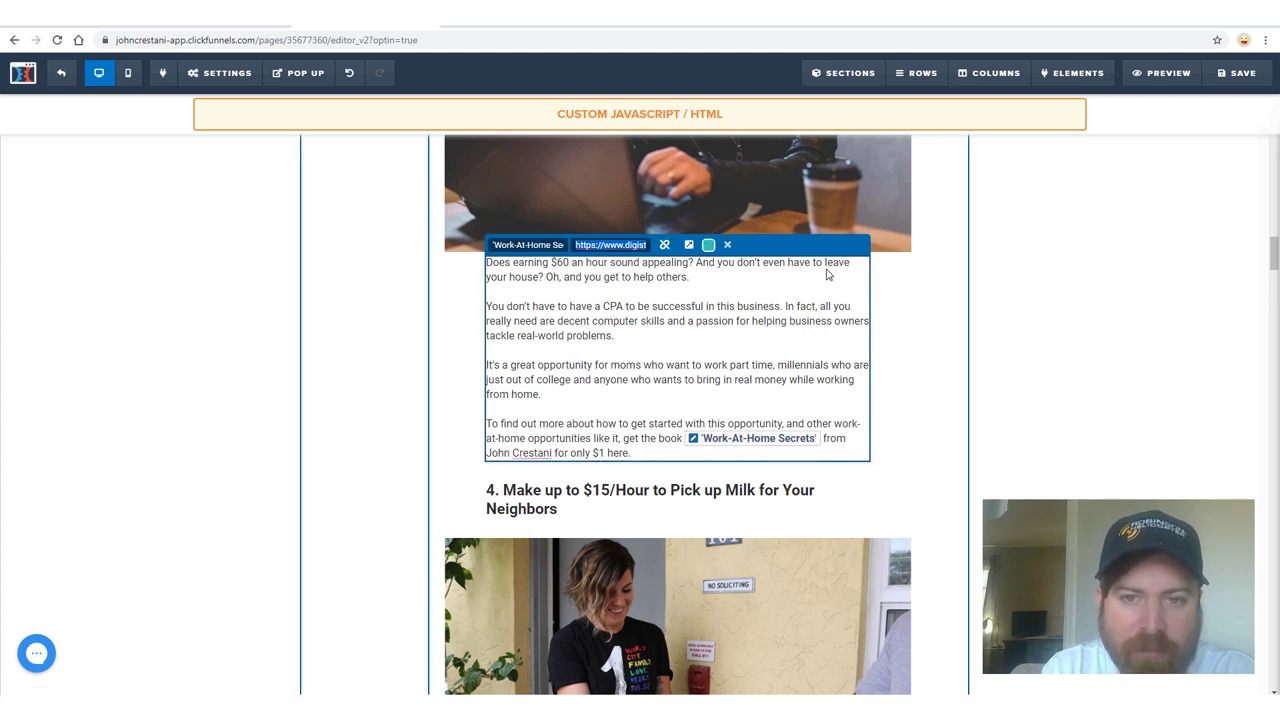
{"action": "scroll", "coordinate": [608, 141], "scroll_direction": "down", "scroll_amount": 5}
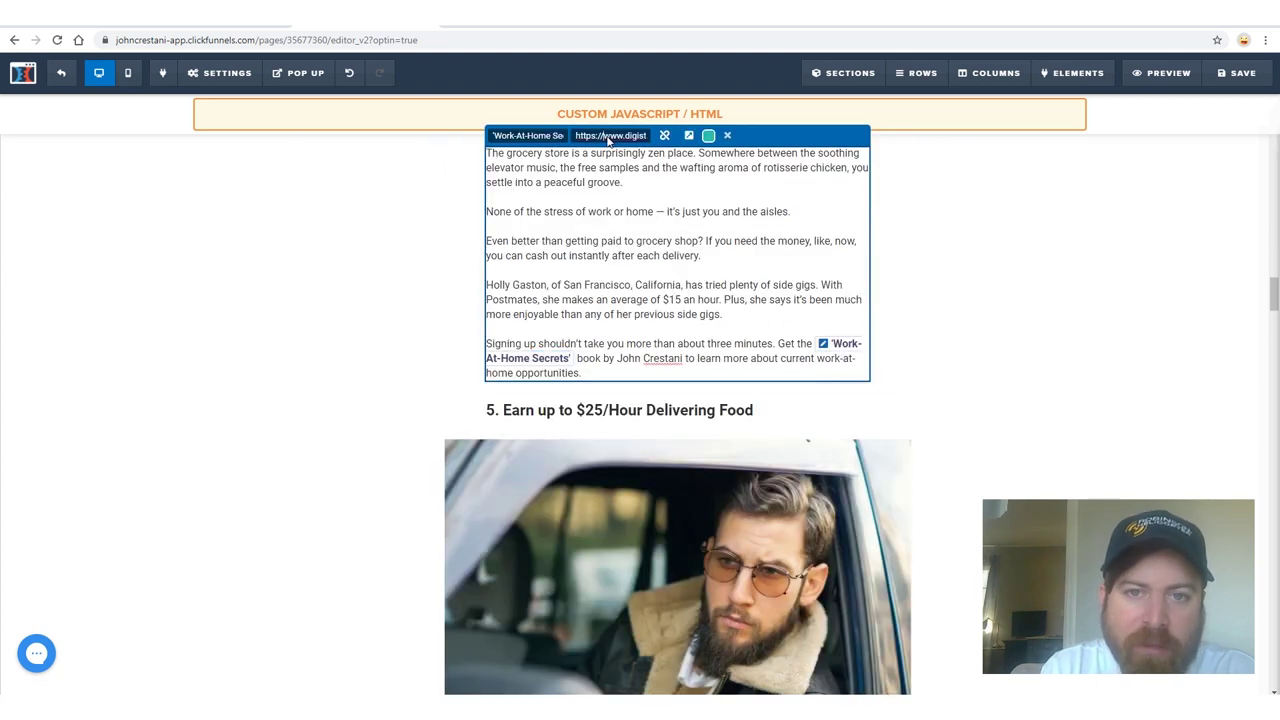
{"action": "left_click", "coordinate": [1100, 243]}
- Check the items after item 4 for further book links and save the page
{"action": "scroll", "coordinate": [820, 250], "scroll_direction": "up", "scroll_amount": 3}
{"action": "scroll", "coordinate": [822, 262], "scroll_direction": "up", "scroll_amount": 2}
{"action": "scroll", "coordinate": [597, 288], "scroll_direction": "down", "scroll_amount": 7}
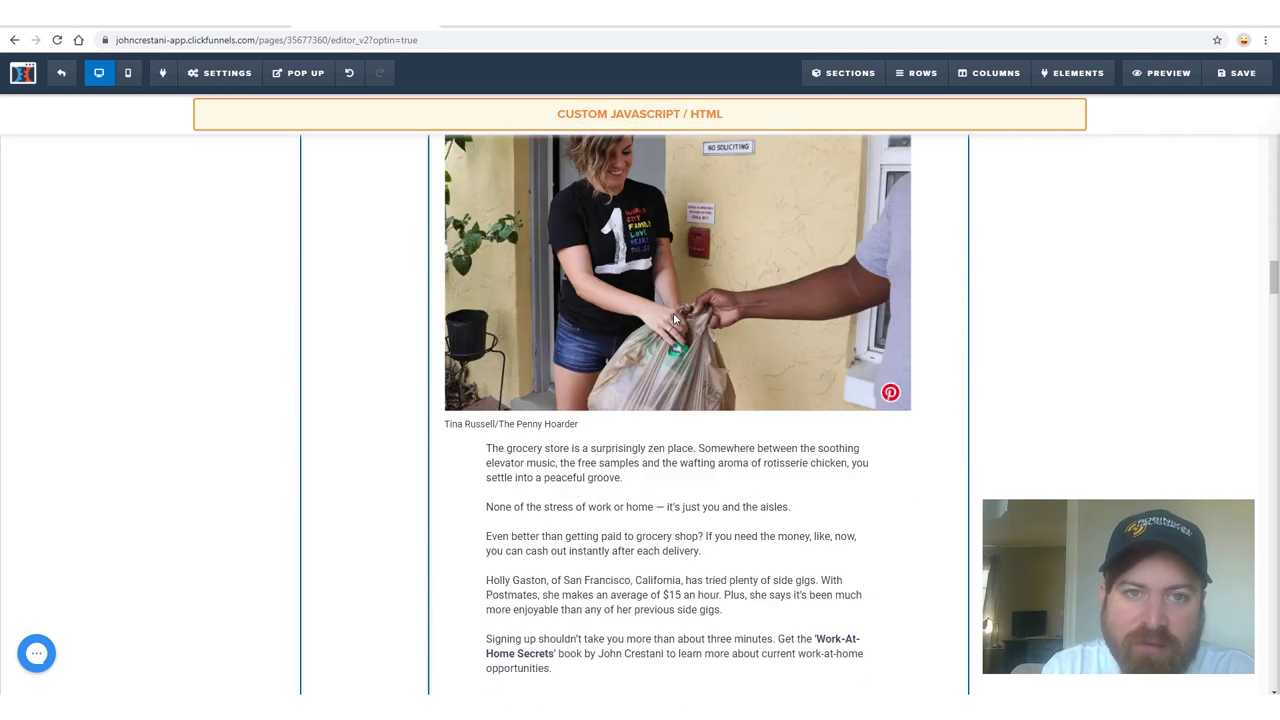
{"action": "scroll", "coordinate": [600, 288], "scroll_direction": "down", "scroll_amount": 8}
{"action": "scroll", "coordinate": [634, 270], "scroll_direction": "up", "scroll_amount": 1}
{"action": "scroll", "coordinate": [637, 280], "scroll_direction": "down", "scroll_amount": 4}
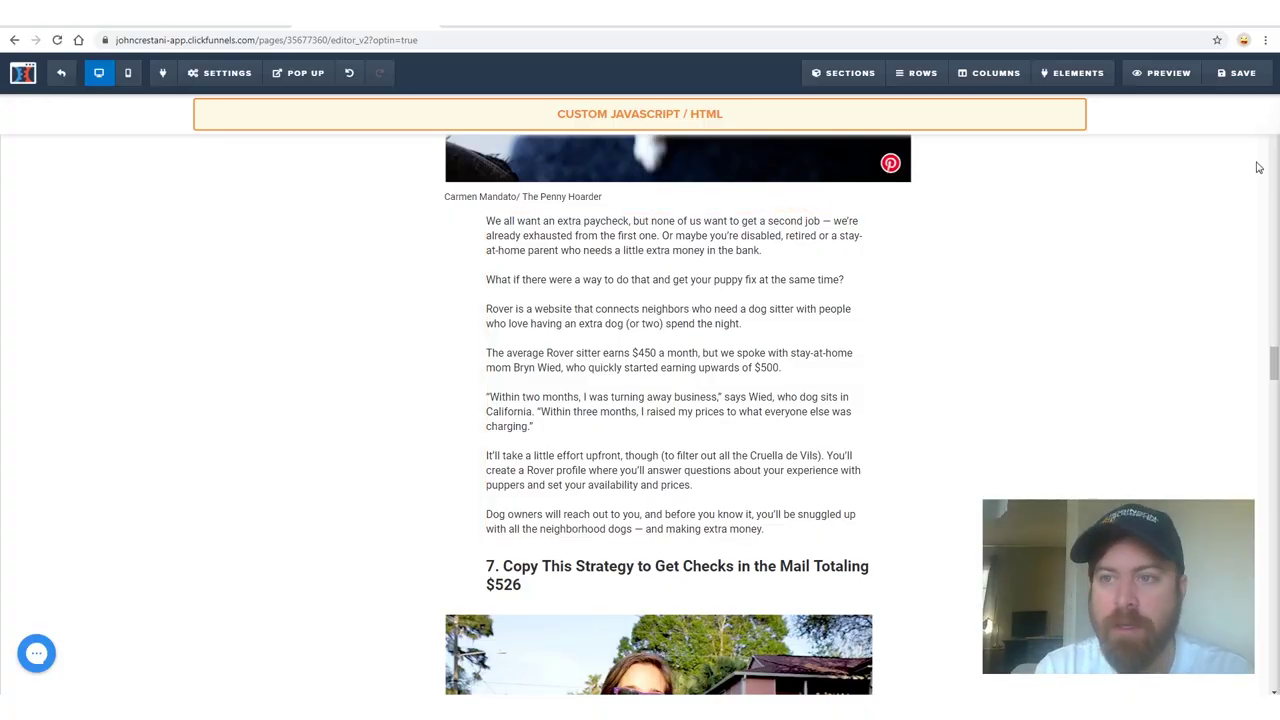
{"action": "mouse_move", "coordinate": [1235, 112]}
{"action": "left_mouse_down"}
{"action": "mouse_move", "coordinate": [1200, 100]}
{"action": "mouse_move", "coordinate": [1250, 115]}
{"action": "mouse_move", "coordinate": [1097, 105]}
{"action": "left_mouse_up"}
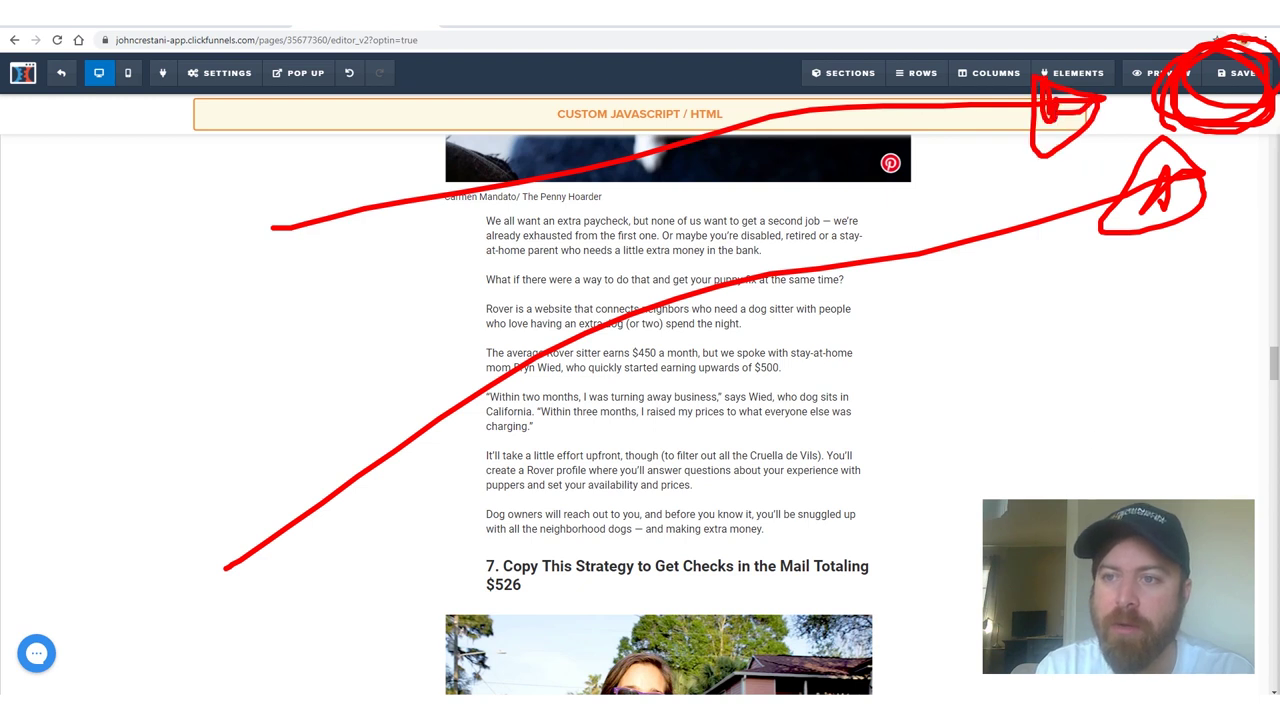
{"action": "left_click_drag", "start_coordinate": [1190, 498], "coordinate": [1257, 205]}
{"action": "key", "text": "Escape"}
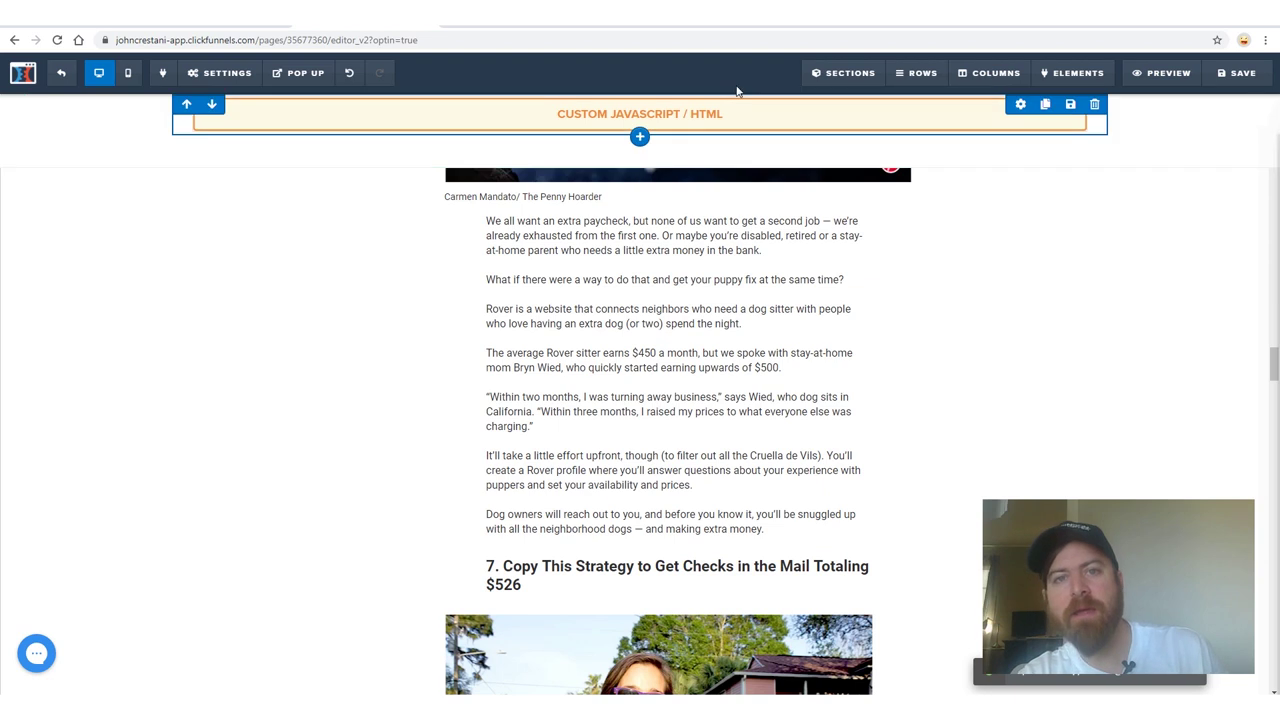
- Leave the page editor and return to the Bizopp Listicle step overview
{"action": "mouse_move", "coordinate": [112, 56]}
{"action": "left_mouse_down"}
{"action": "mouse_move", "coordinate": [21, 72]}
{"action": "mouse_move", "coordinate": [57, 120]}
{"action": "mouse_move", "coordinate": [80, 36]}
{"action": "left_mouse_up"}
{"action": "mouse_move", "coordinate": [345, 520]}
{"action": "left_mouse_down"}
{"action": "mouse_move", "coordinate": [90, 140]}
{"action": "mouse_move", "coordinate": [80, 222]}
{"action": "mouse_move", "coordinate": [117, 150]}
{"action": "left_mouse_up"}
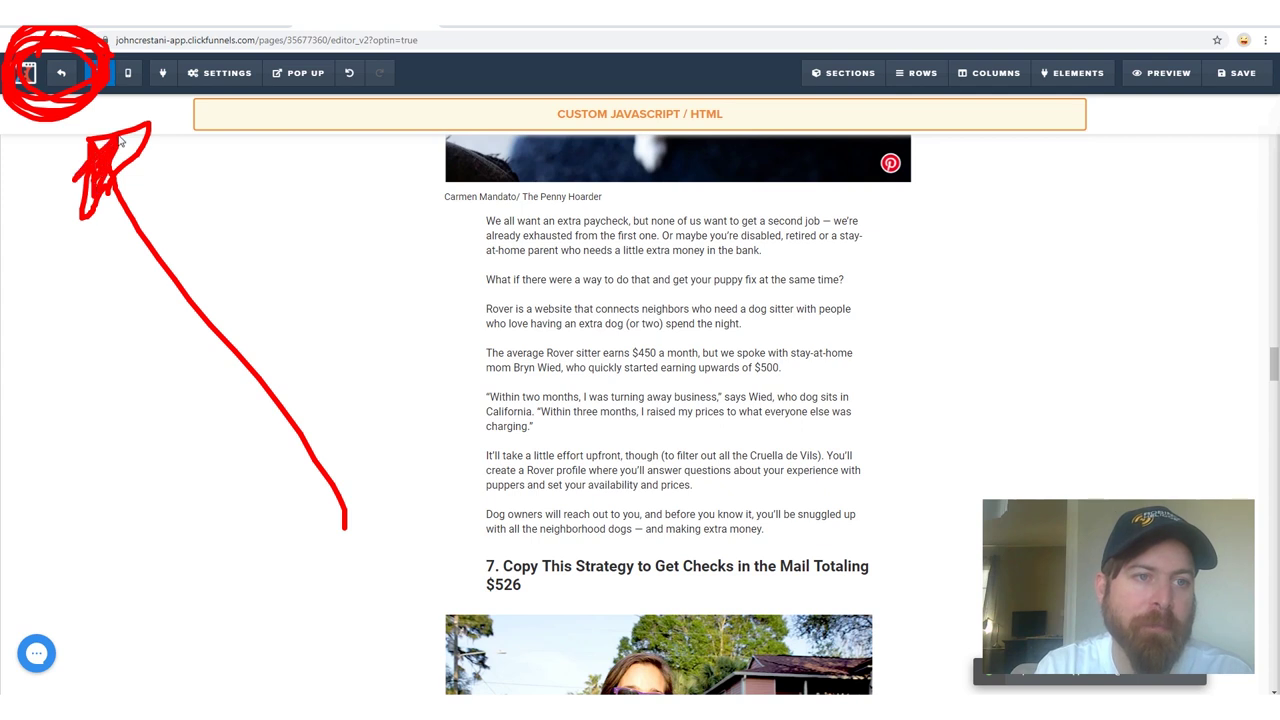
{"action": "key", "text": "Escape"}
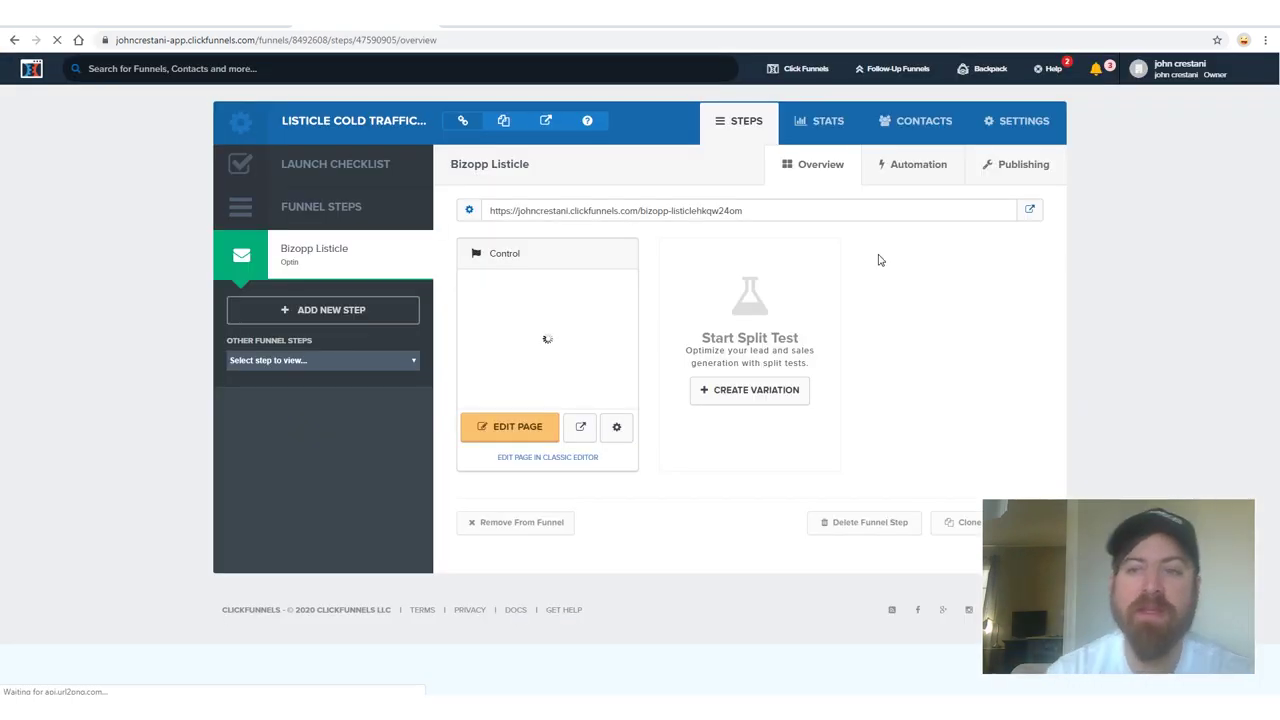
- Open the settings of the Listicle Cold Traffic Bizopp Presell funnel
{"action": "mouse_move", "coordinate": [995, 105]}
{"action": "left_mouse_down"}
{"action": "mouse_move", "coordinate": [1089, 126]}
{"action": "mouse_move", "coordinate": [968, 80]}
{"action": "mouse_move", "coordinate": [1150, 130]}
{"action": "mouse_move", "coordinate": [958, 122]}
{"action": "mouse_move", "coordinate": [1100, 80]}
{"action": "left_mouse_up"}
{"action": "left_click_drag", "start_coordinate": [290, 531], "coordinate": [873, 147]}
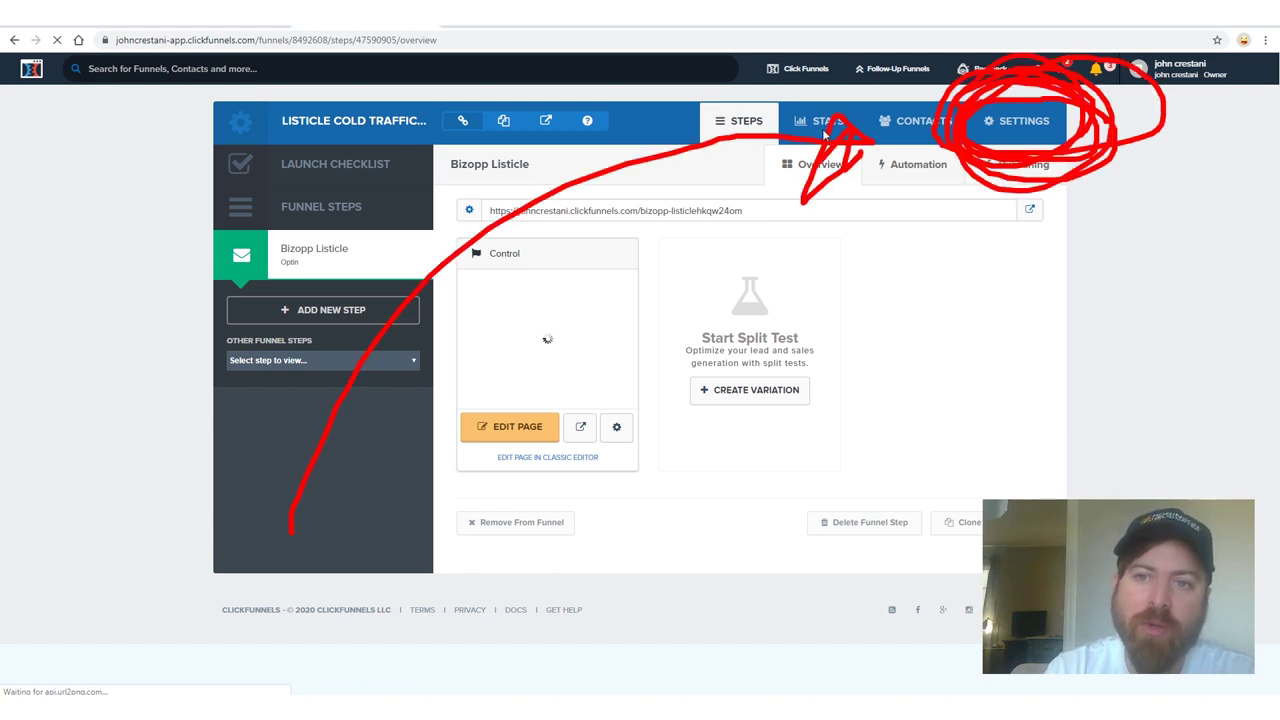
{"action": "mouse_move", "coordinate": [818, 562]}
{"action": "left_mouse_down"}
{"action": "mouse_move", "coordinate": [1097, 303]}
{"action": "mouse_move", "coordinate": [1023, 286]}
{"action": "left_mouse_up"}
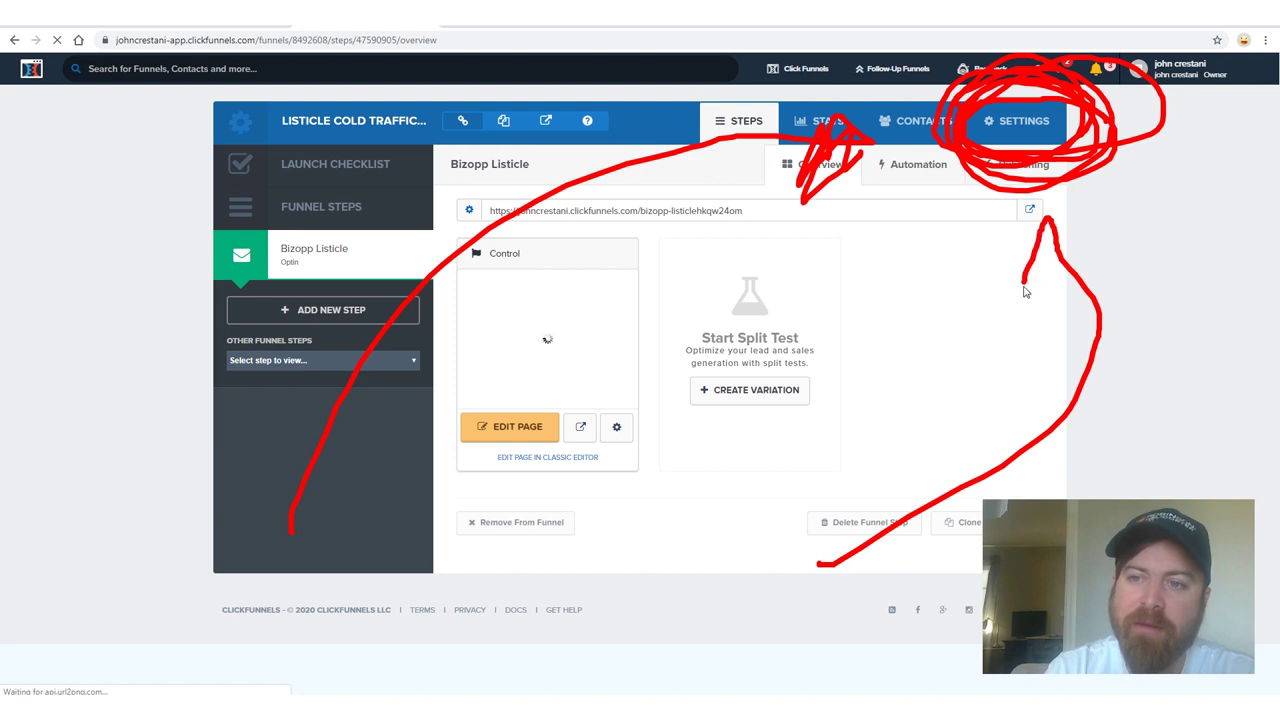
{"action": "key", "text": "Escape"}
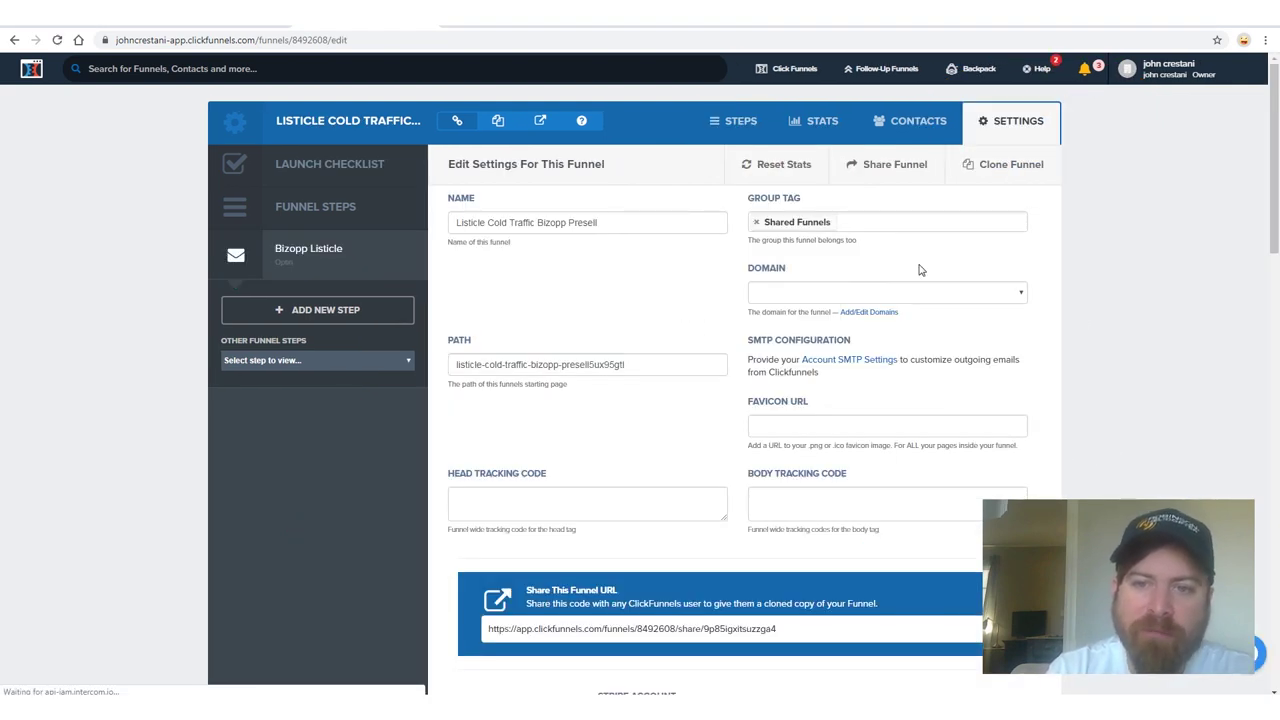
{"action": "key", "text": "ctrl+plus"}
{"action": "key", "text": "ctrl+plus"}
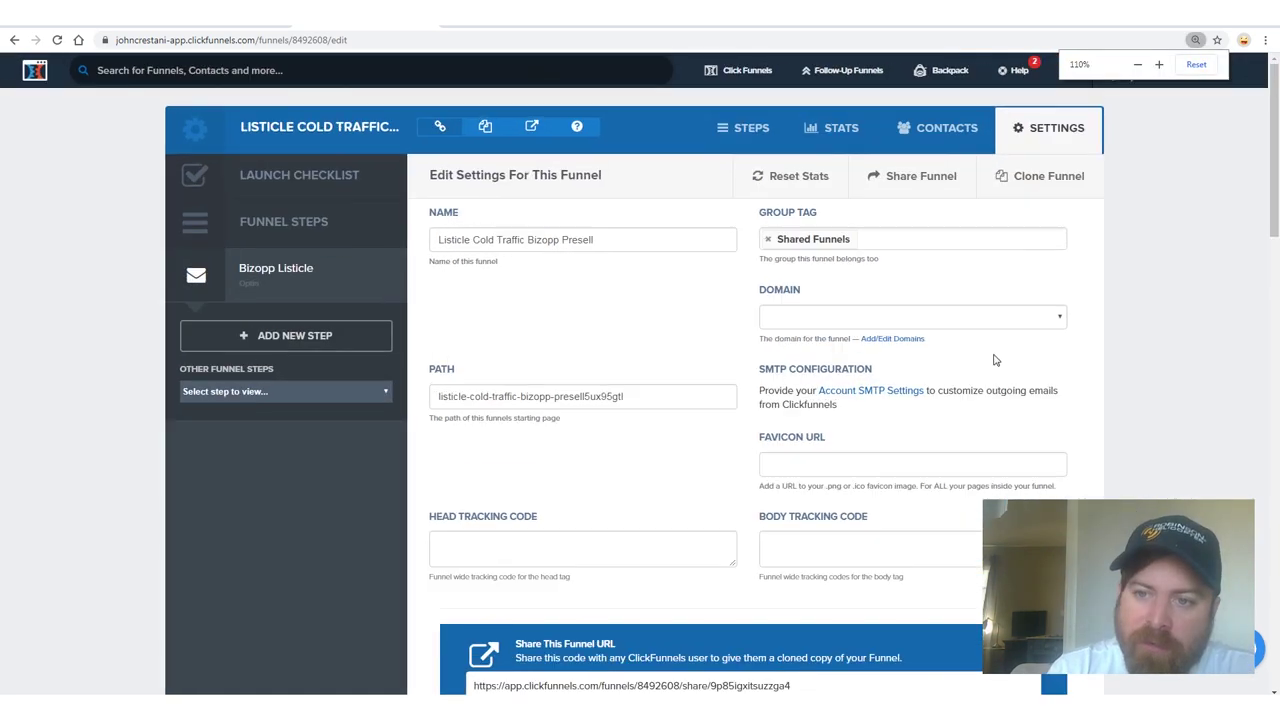
{"action": "key", "text": "ctrl+plus"}
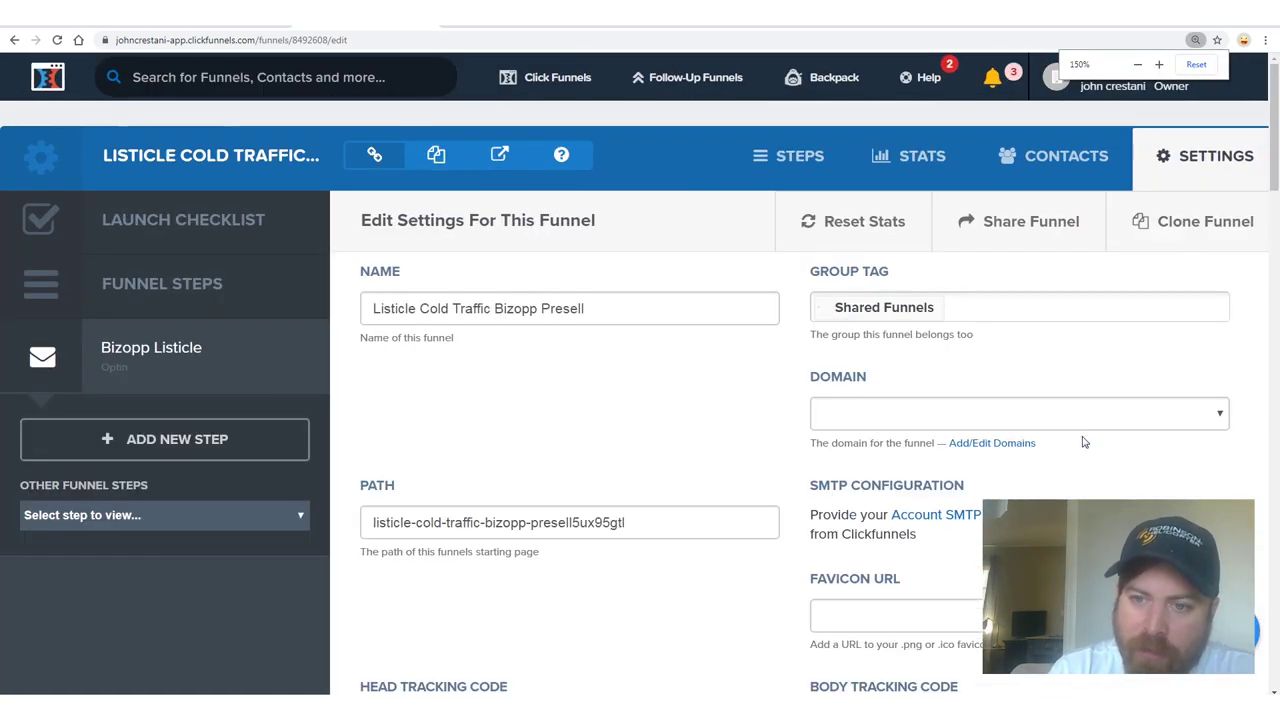
- Open the account's domain management from the funnel's Domain setting and look through the listed domains
{"action": "left_click_drag", "start_coordinate": [812, 377], "coordinate": [880, 377]}
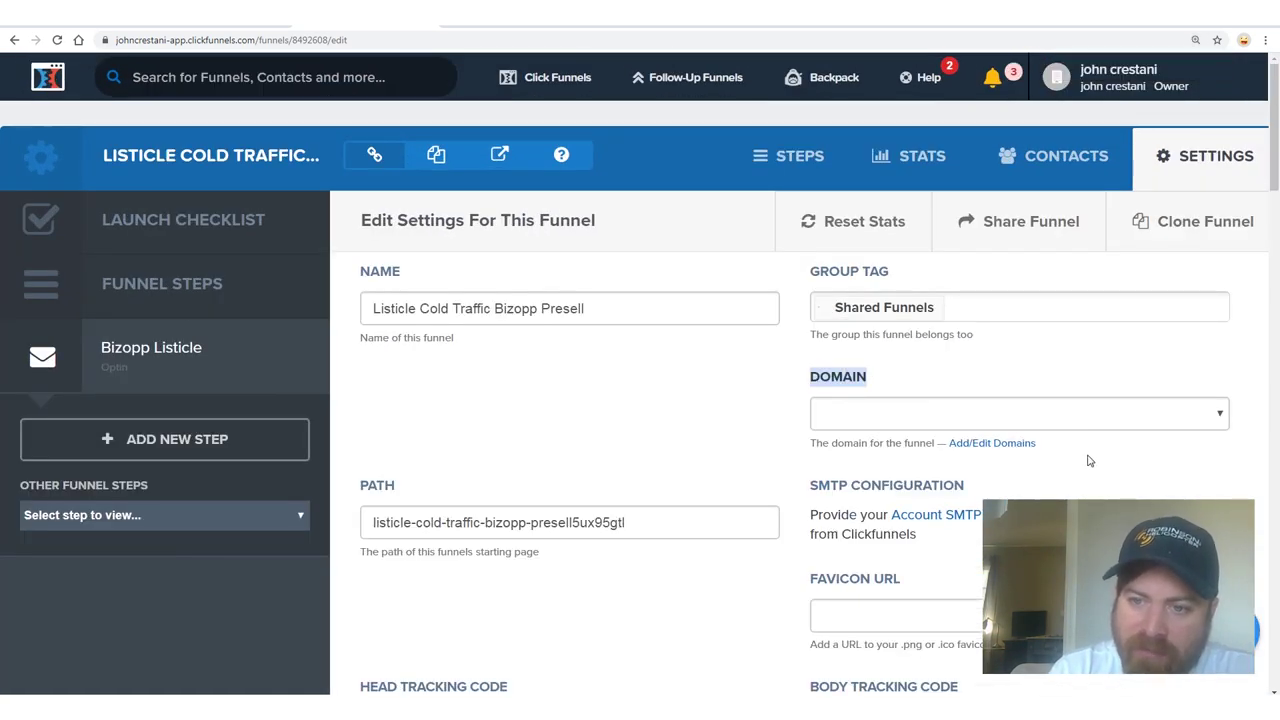
{"action": "mouse_move", "coordinate": [1065, 435]}
{"action": "left_mouse_down"}
{"action": "mouse_move", "coordinate": [933, 439]}
{"action": "mouse_move", "coordinate": [1074, 440]}
{"action": "mouse_move", "coordinate": [962, 482]}
{"action": "mouse_move", "coordinate": [908, 457]}
{"action": "mouse_move", "coordinate": [1040, 395]}
{"action": "mouse_move", "coordinate": [1085, 460]}
{"action": "mouse_move", "coordinate": [1000, 497]}
{"action": "mouse_move", "coordinate": [930, 455]}
{"action": "mouse_move", "coordinate": [950, 425]}
{"action": "mouse_move", "coordinate": [894, 476]}
{"action": "left_mouse_up"}
{"action": "mouse_move", "coordinate": [276, 562]}
{"action": "left_mouse_down"}
{"action": "mouse_move", "coordinate": [824, 437]}
{"action": "mouse_move", "coordinate": [840, 395]}
{"action": "mouse_move", "coordinate": [829, 467]}
{"action": "left_mouse_up"}
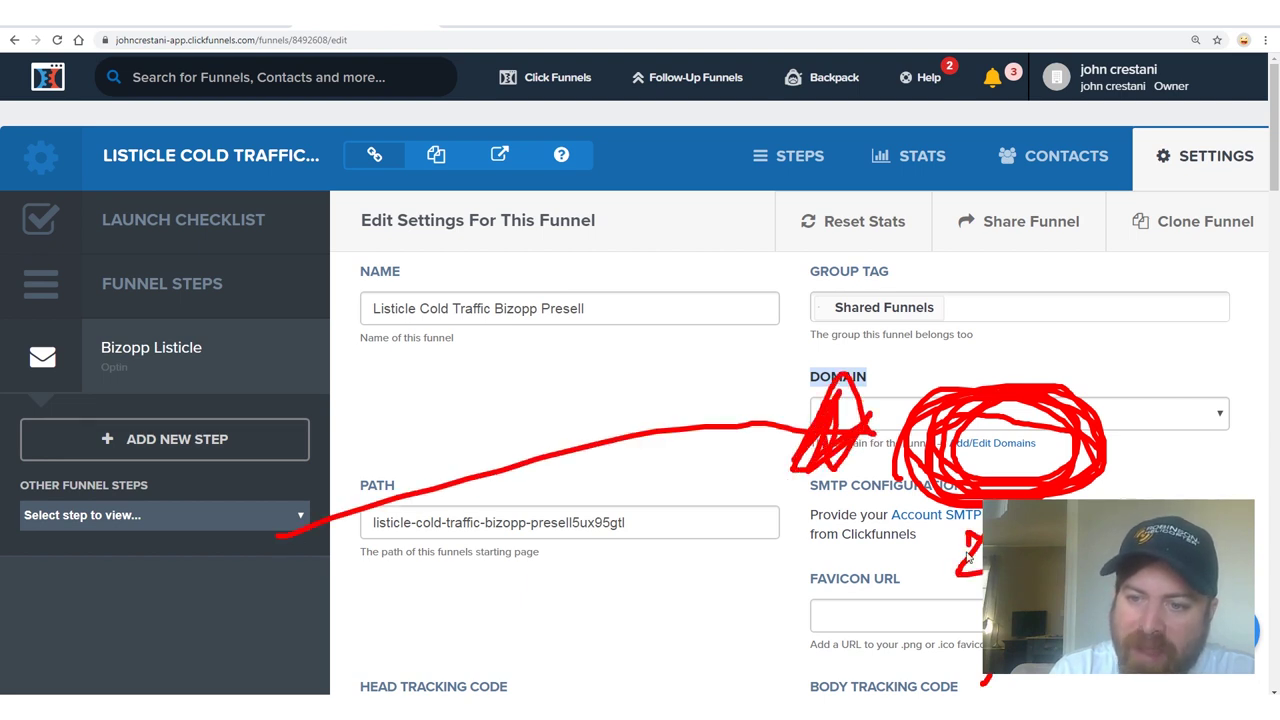
{"action": "left_click", "coordinate": [993, 443]}
{"action": "scroll", "coordinate": [510, 520], "scroll_direction": "down", "scroll_amount": 3}
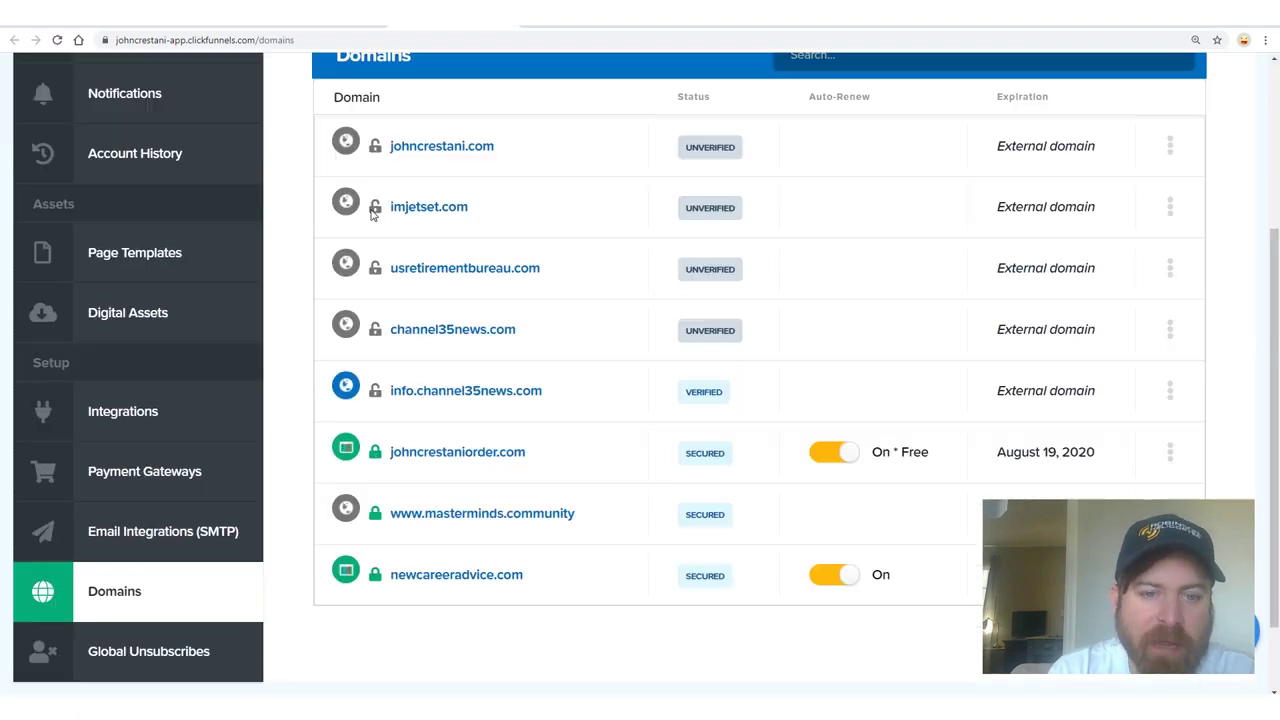
- Start adding a new domain to the account and choose to register a new one
{"action": "scroll", "coordinate": [966, 391], "scroll_direction": "up", "scroll_amount": 3}
{"action": "mouse_move", "coordinate": [1070, 160]}
{"action": "left_mouse_down"}
{"action": "mouse_move", "coordinate": [1146, 260]}
{"action": "mouse_move", "coordinate": [1046, 200]}
{"action": "mouse_move", "coordinate": [1210, 185]}
{"action": "mouse_move", "coordinate": [1228, 250]}
{"action": "mouse_move", "coordinate": [1185, 150]}
{"action": "mouse_move", "coordinate": [1205, 215]}
{"action": "mouse_move", "coordinate": [1050, 190]}
{"action": "left_mouse_up"}
{"action": "left_click_drag", "start_coordinate": [293, 265], "coordinate": [930, 200]}
{"action": "left_click_drag", "start_coordinate": [1055, 500], "coordinate": [1143, 350]}
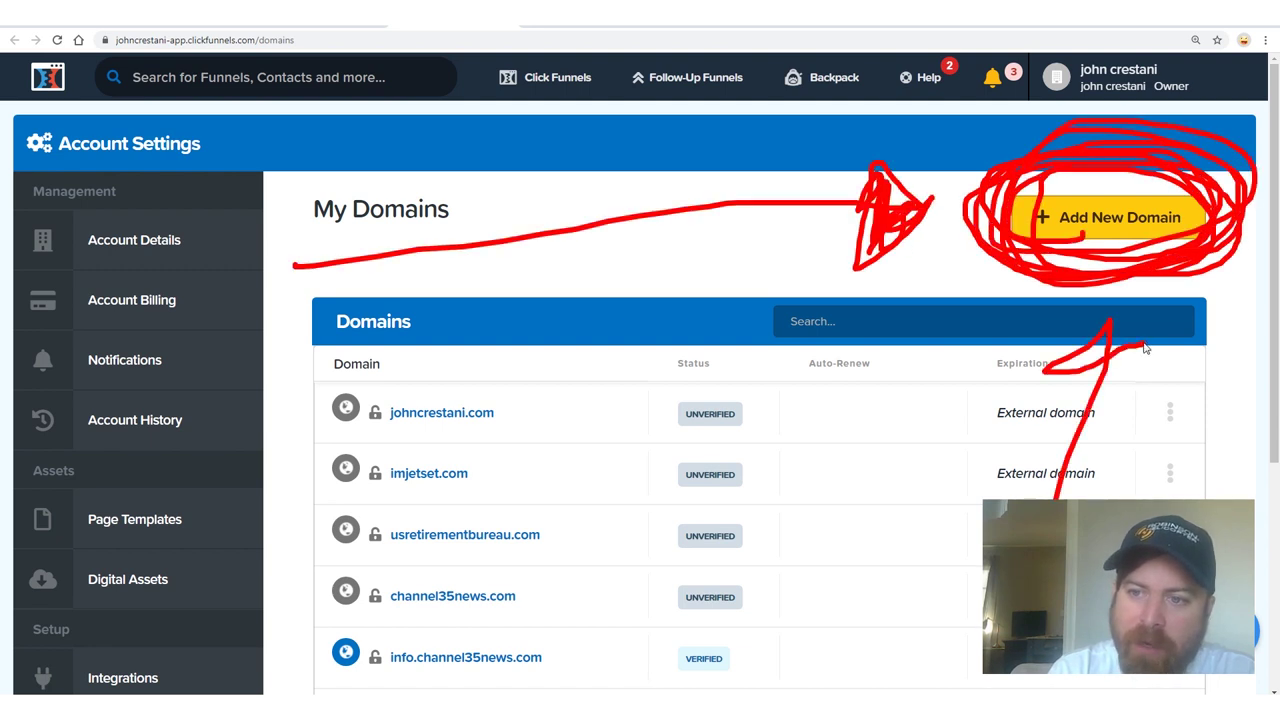
{"action": "key", "text": "Escape"}
{"action": "left_click", "coordinate": [1110, 217]}
{"action": "key", "text": "ctrl+minus"}
{"action": "mouse_move", "coordinate": [714, 192]}
{"action": "left_mouse_down"}
{"action": "mouse_move", "coordinate": [380, 647]}
{"action": "mouse_move", "coordinate": [200, 603]}
{"action": "mouse_move", "coordinate": [212, 182]}
{"action": "mouse_move", "coordinate": [785, 207]}
{"action": "left_mouse_up"}
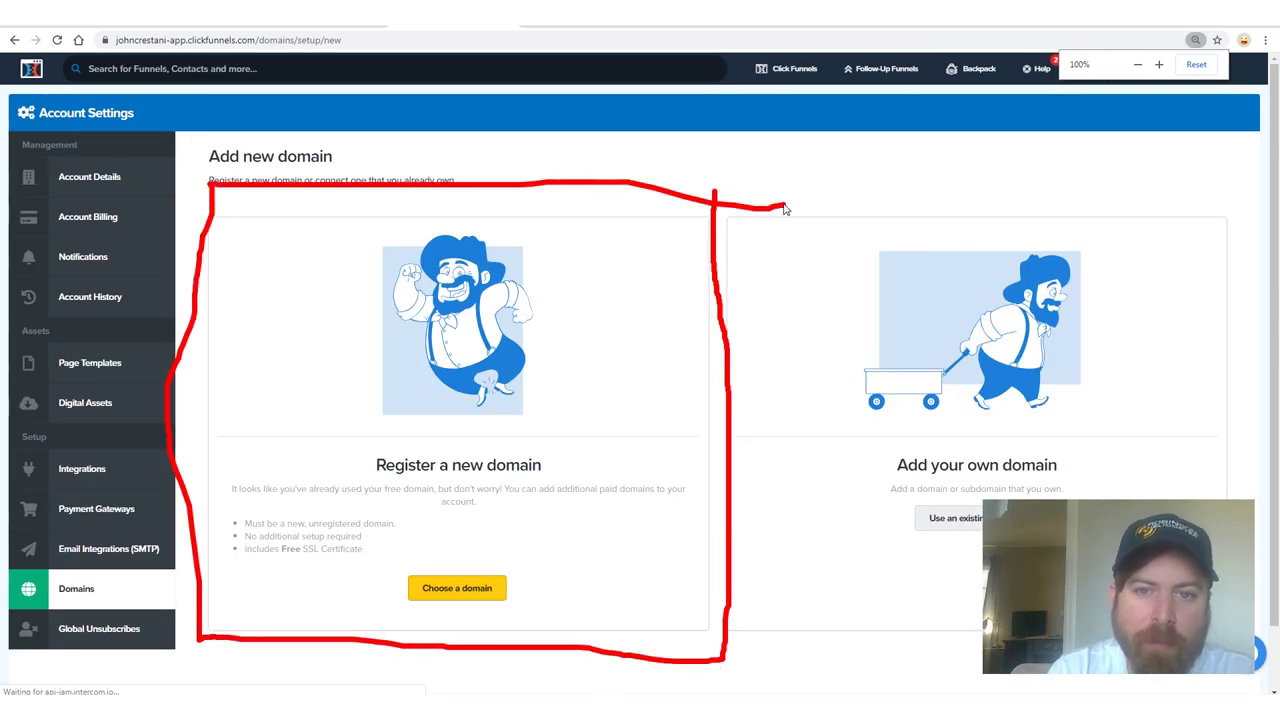
{"action": "mouse_move", "coordinate": [760, 165]}
{"action": "left_mouse_down"}
{"action": "mouse_move", "coordinate": [730, 280]}
{"action": "mouse_move", "coordinate": [686, 622]}
{"action": "mouse_move", "coordinate": [786, 200]}
{"action": "mouse_move", "coordinate": [824, 322]}
{"action": "left_mouse_up"}
{"action": "key", "text": "Escape"}
{"action": "left_click", "coordinate": [457, 588]}
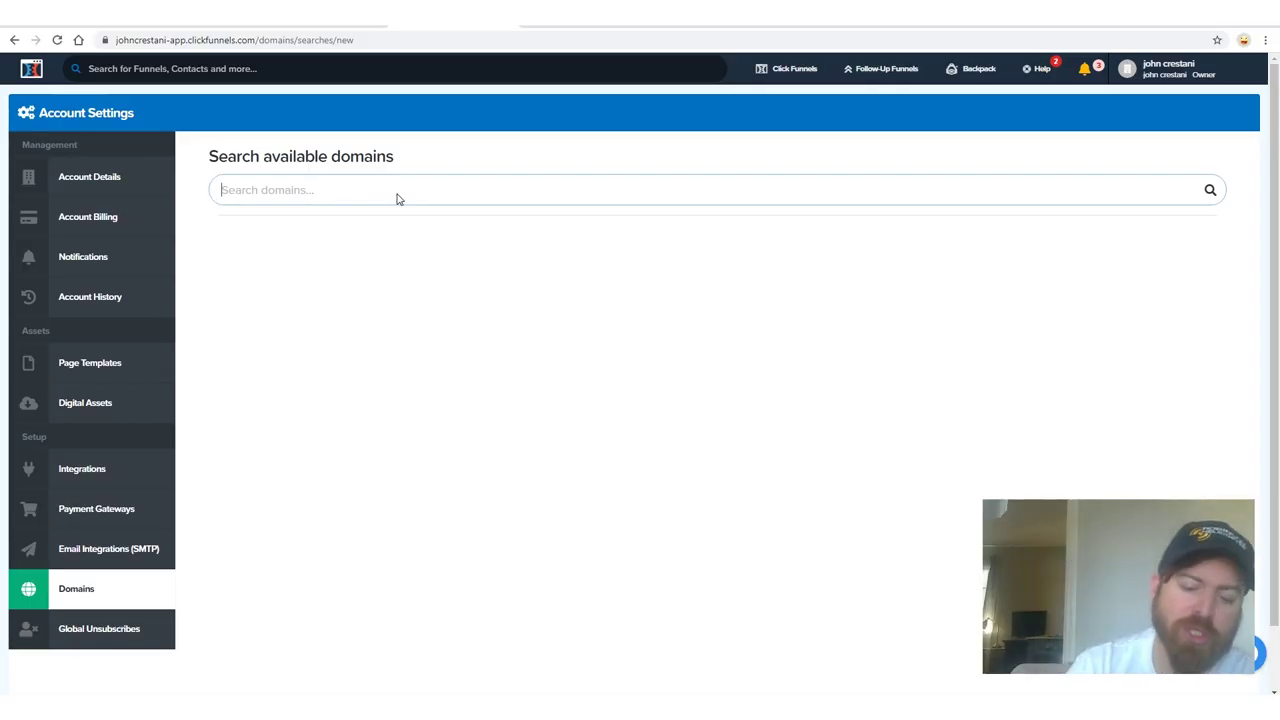
- Search the available domains for the account owner's name, and for "johnworknews"
{"action": "type", "text": "johnc"}
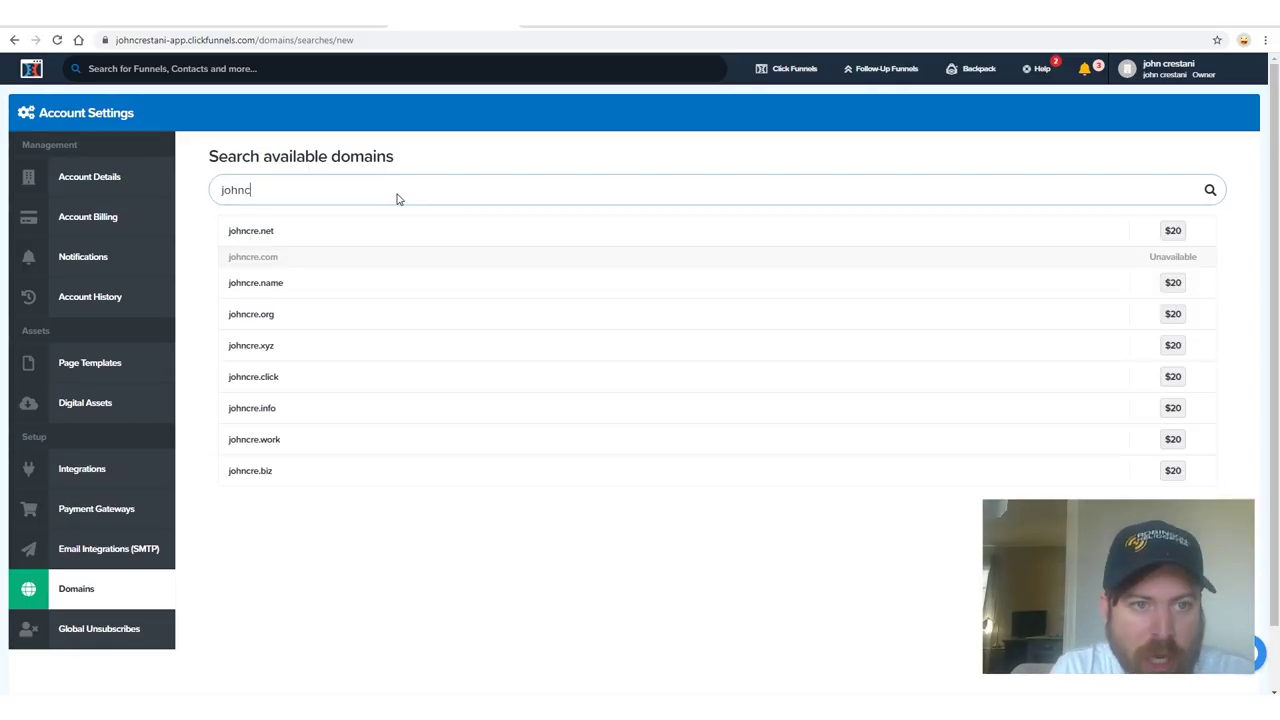
{"action": "type", "text": "restani"}
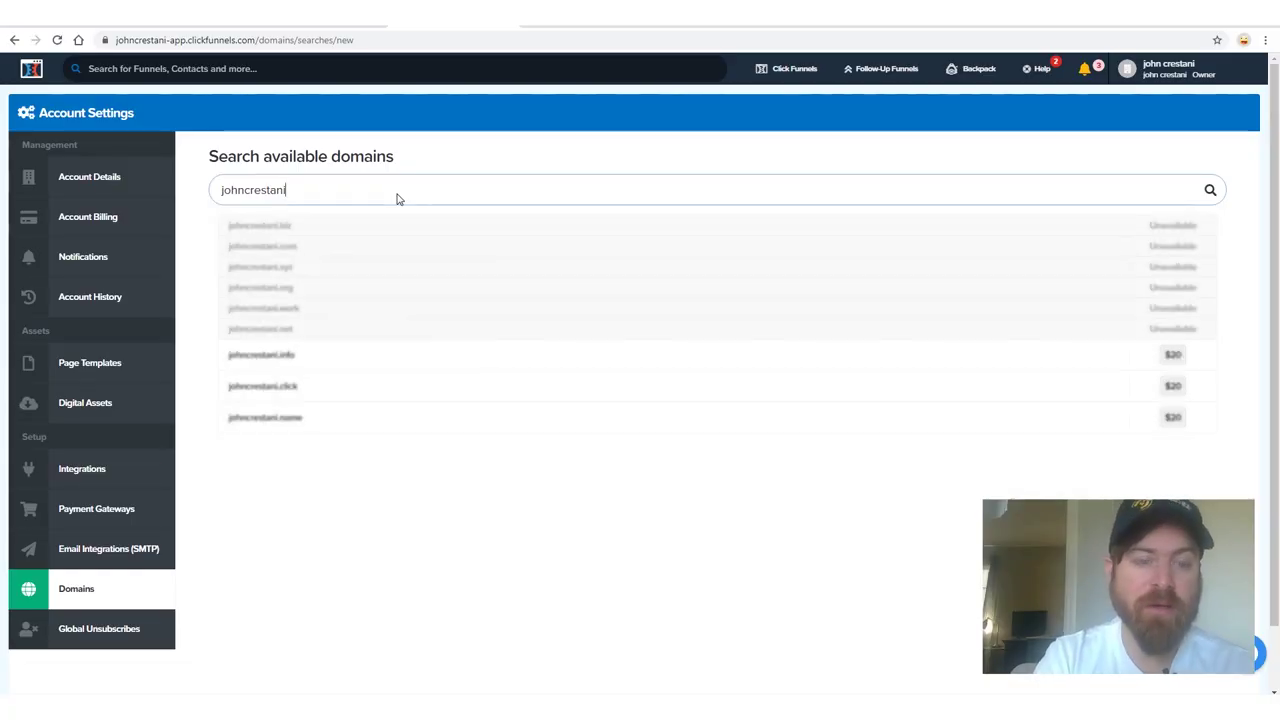
{"action": "key", "text": "ctrl+a"}
{"action": "type", "text": "johnworknews"}
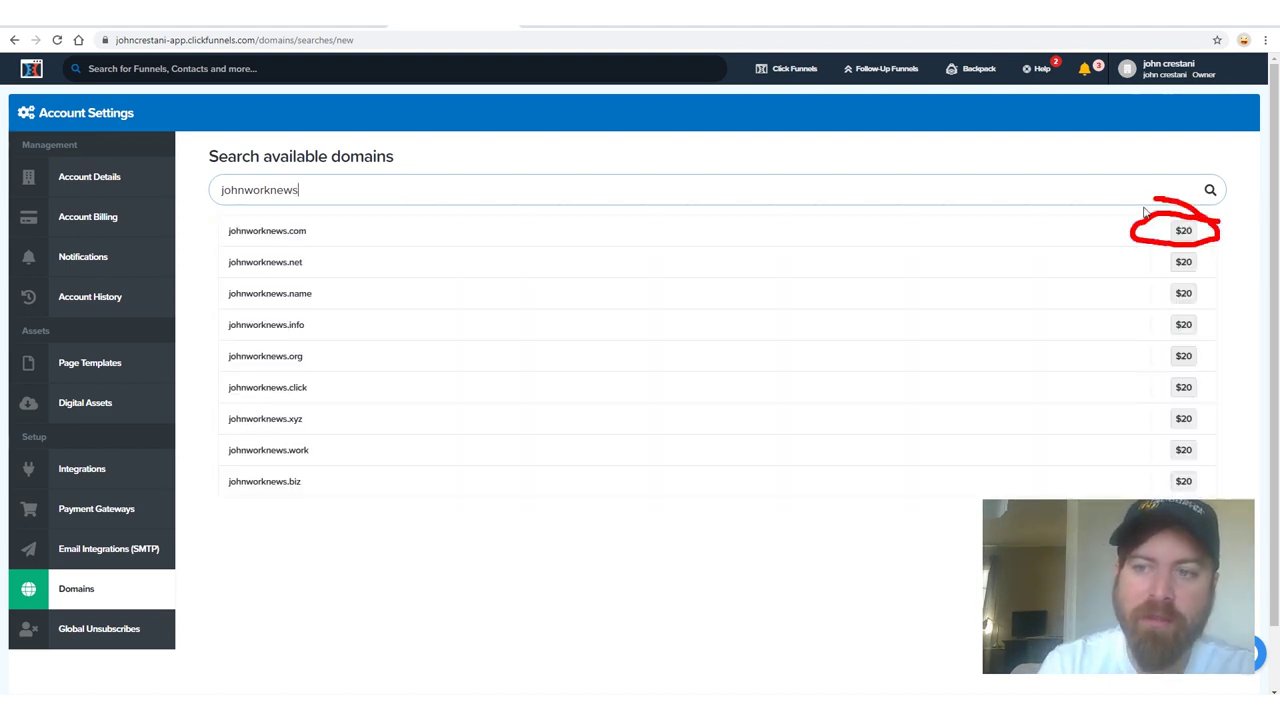
{"action": "mouse_move", "coordinate": [1153, 203]}
{"action": "left_mouse_down"}
{"action": "mouse_move", "coordinate": [1210, 210]}
{"action": "mouse_move", "coordinate": [1140, 220]}
{"action": "left_mouse_up"}
{"action": "left_click_drag", "start_coordinate": [430, 443], "coordinate": [1073, 237]}
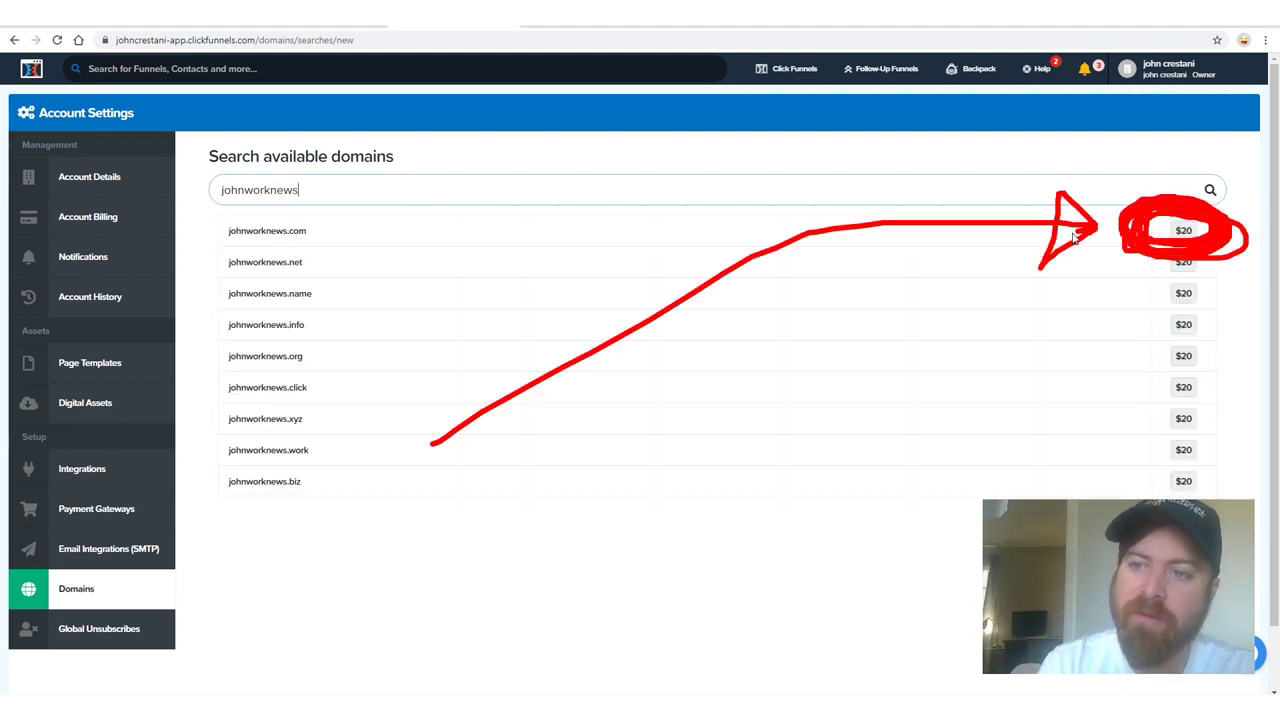
{"action": "left_click_drag", "start_coordinate": [1133, 418], "coordinate": [1210, 318]}
{"action": "mouse_move", "coordinate": [748, 547]}
{"action": "left_mouse_down"}
{"action": "mouse_move", "coordinate": [1120, 316]}
{"action": "mouse_move", "coordinate": [1073, 352]}
{"action": "left_mouse_up"}
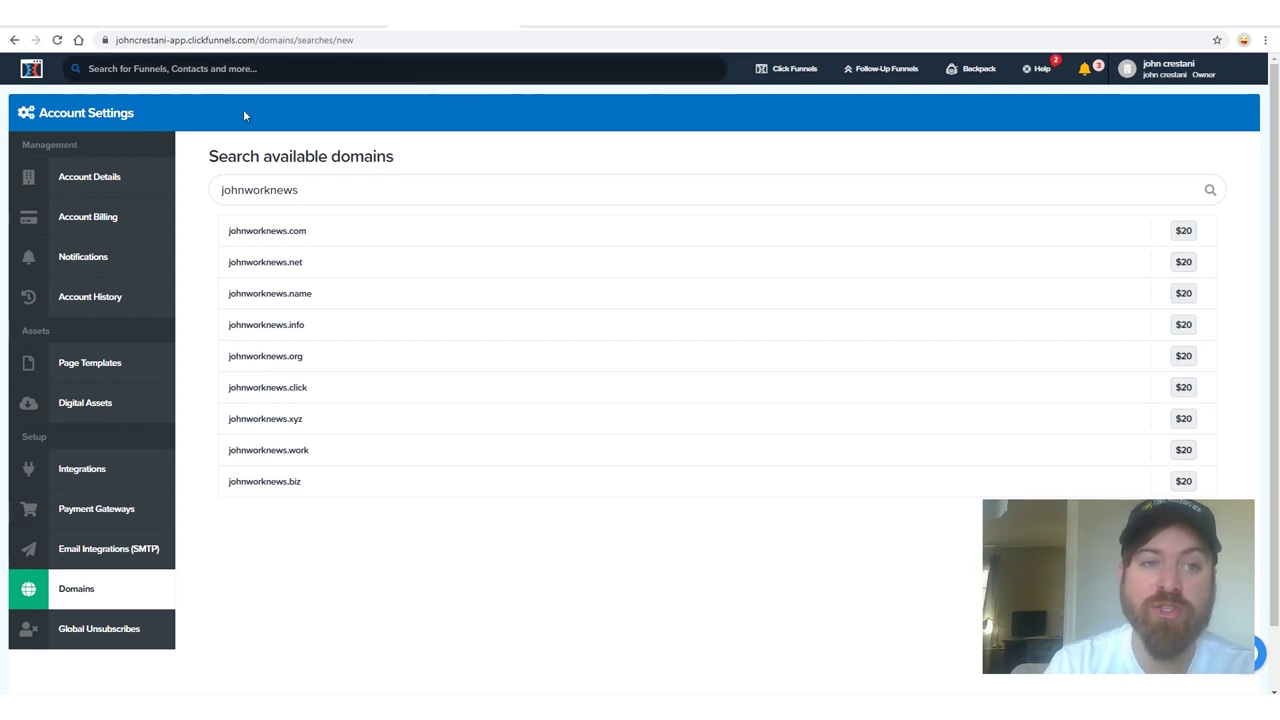
- Leave the domain registration, return to the Listicle Cold Traffic Bizopp Presell funnel and open its settings
{"action": "key", "text": "alt+Left"}
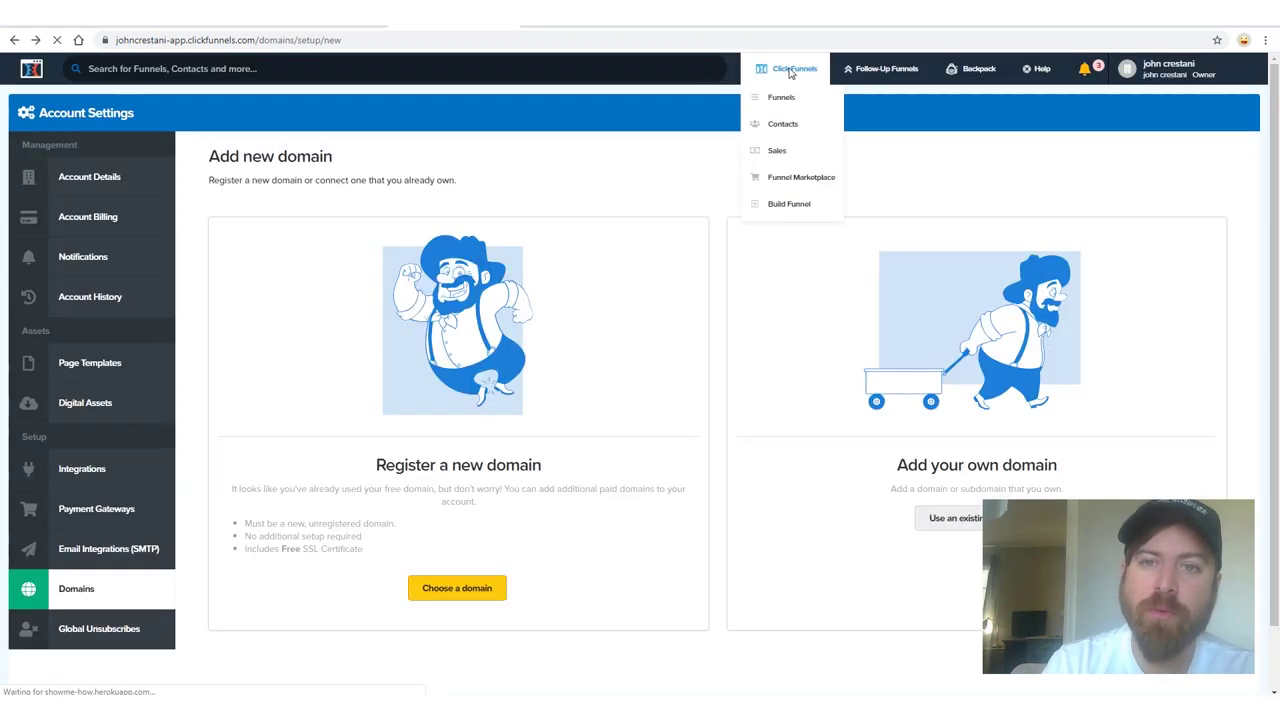
{"action": "mouse_move", "coordinate": [836, 62]}
{"action": "left_click_drag", "start_coordinate": [744, 65], "coordinate": [731, 106]}
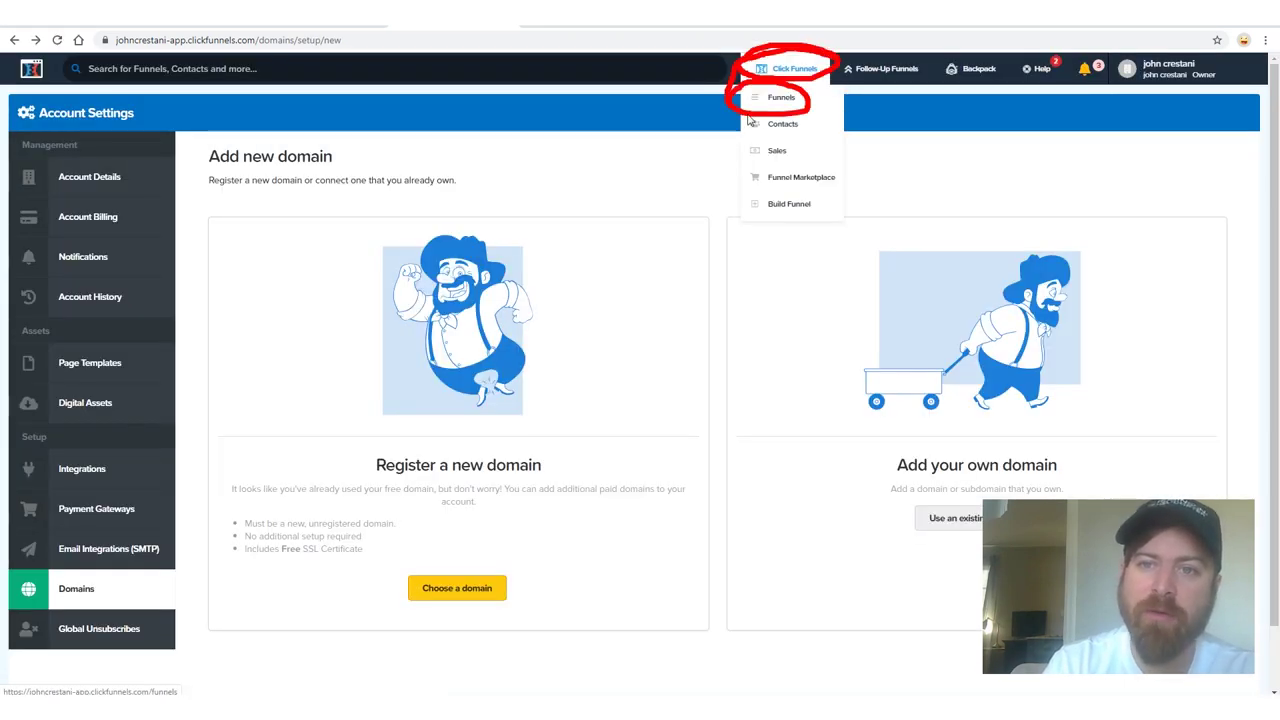
{"action": "left_click", "coordinate": [780, 98]}
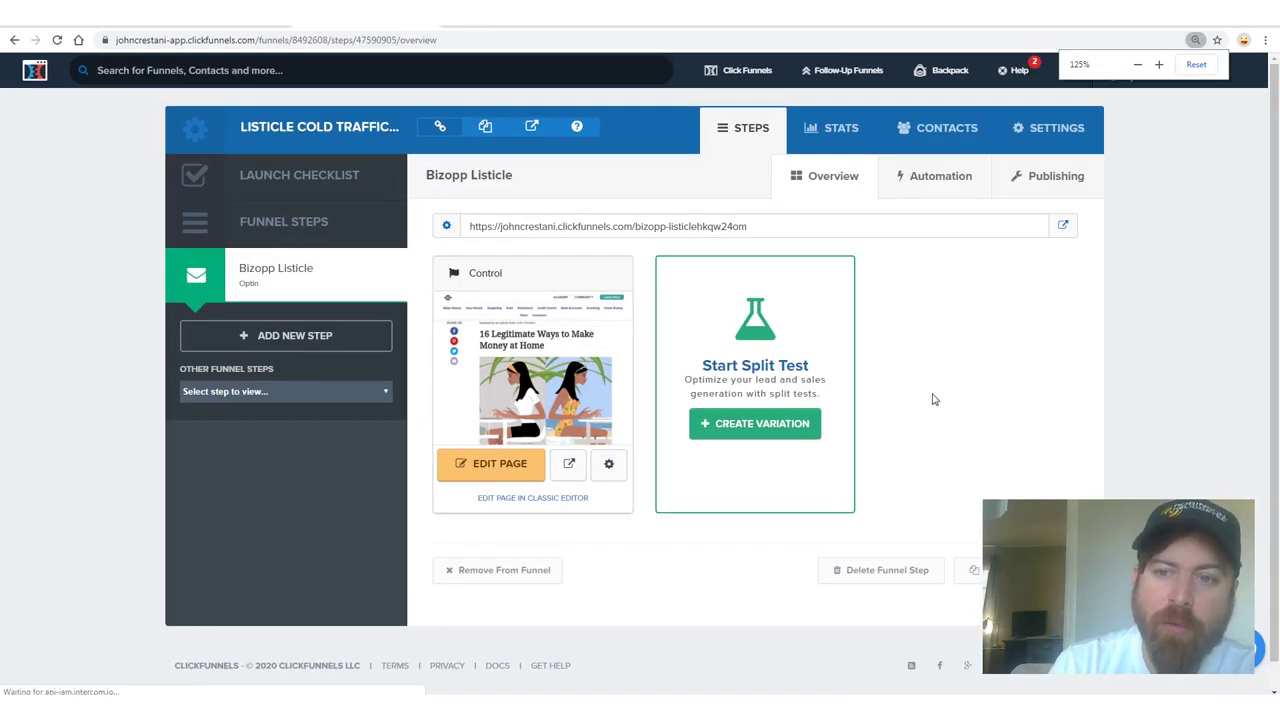
{"action": "key", "text": "ctrl+plus"}
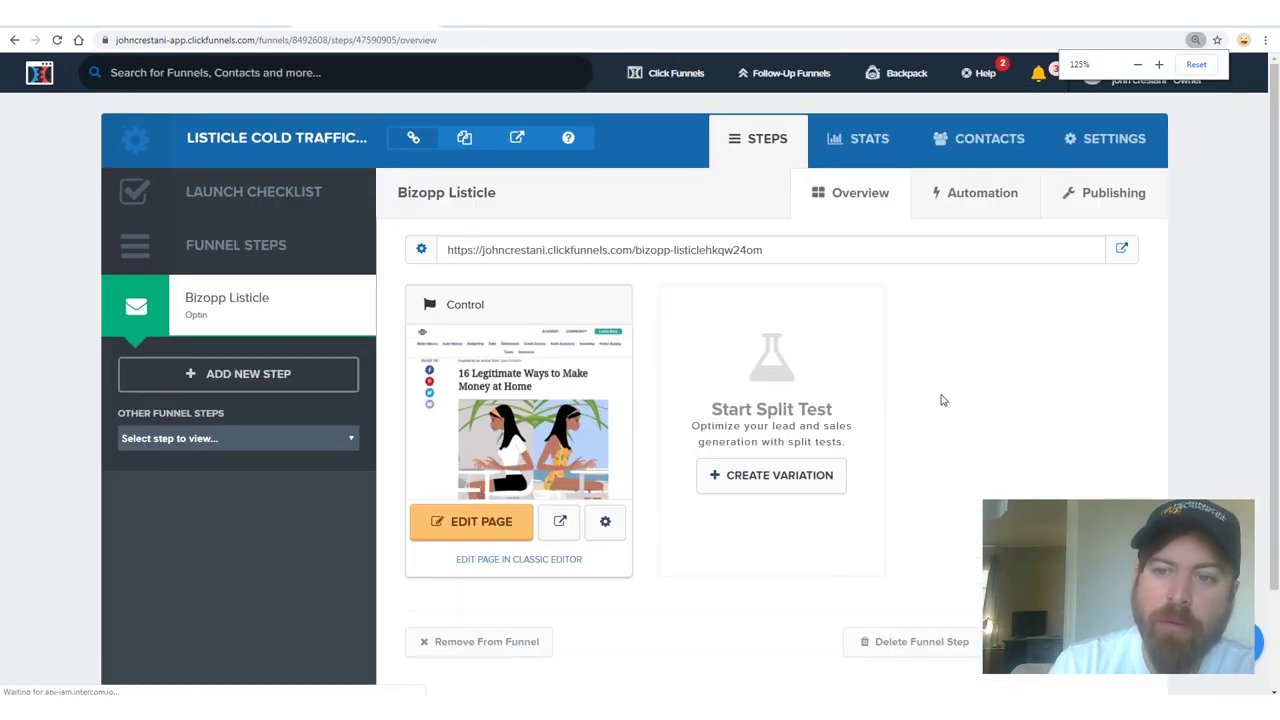
{"action": "mouse_move", "coordinate": [83, 84]}
{"action": "left_mouse_down"}
{"action": "mouse_move", "coordinate": [130, 555]}
{"action": "mouse_move", "coordinate": [1180, 490]}
{"action": "mouse_move", "coordinate": [1130, 110]}
{"action": "mouse_move", "coordinate": [33, 113]}
{"action": "left_mouse_up"}
{"action": "mouse_move", "coordinate": [1160, 152]}
{"action": "left_mouse_down"}
{"action": "mouse_move", "coordinate": [1050, 108]}
{"action": "mouse_move", "coordinate": [1058, 101]}
{"action": "mouse_move", "coordinate": [1195, 142]}
{"action": "mouse_move", "coordinate": [1035, 176]}
{"action": "left_mouse_up"}
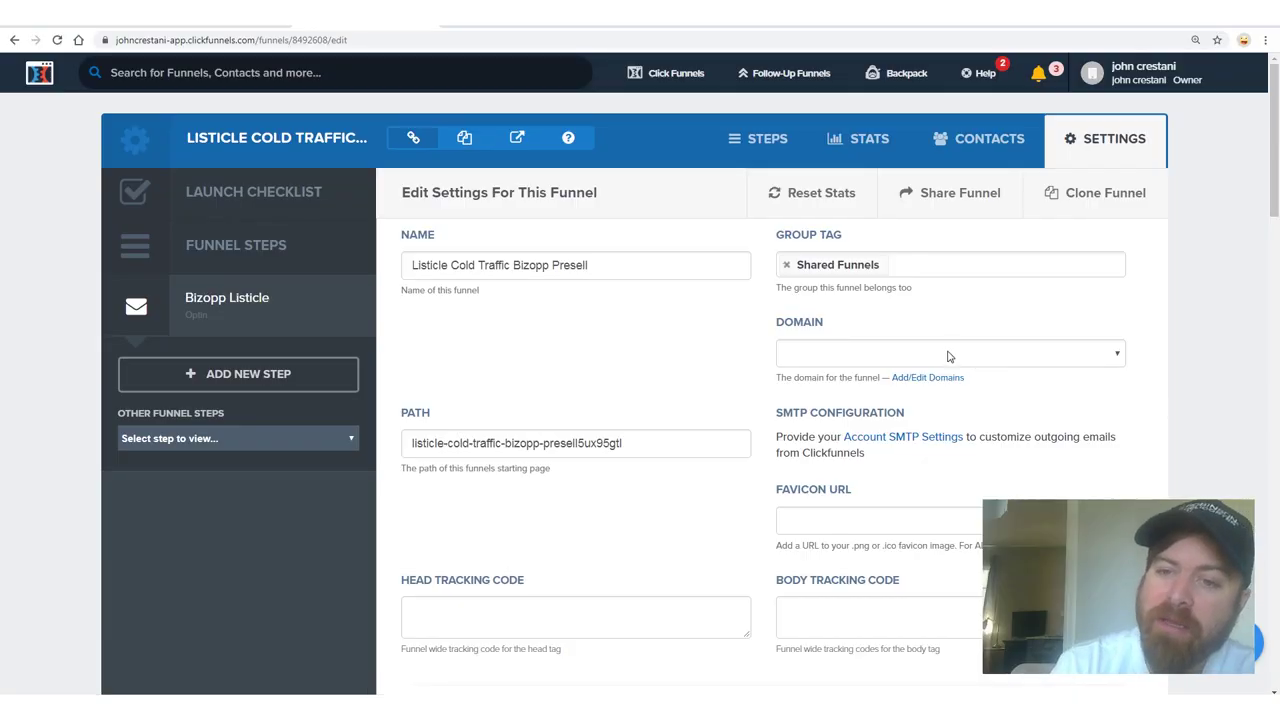
- Set the funnel's domain to newcareeradvice.com and save the funnel settings
{"action": "scroll", "coordinate": [955, 355], "scroll_direction": "down", "scroll_amount": 1}
{"action": "mouse_move", "coordinate": [1148, 273]}
{"action": "left_mouse_down"}
{"action": "mouse_move", "coordinate": [773, 238]}
{"action": "mouse_move", "coordinate": [773, 315]}
{"action": "mouse_move", "coordinate": [1160, 323]}
{"action": "mouse_move", "coordinate": [1085, 290]}
{"action": "mouse_move", "coordinate": [1108, 250]}
{"action": "mouse_move", "coordinate": [1075, 325]}
{"action": "mouse_move", "coordinate": [1140, 335]}
{"action": "left_mouse_up"}
{"action": "left_click", "coordinate": [1117, 288]}
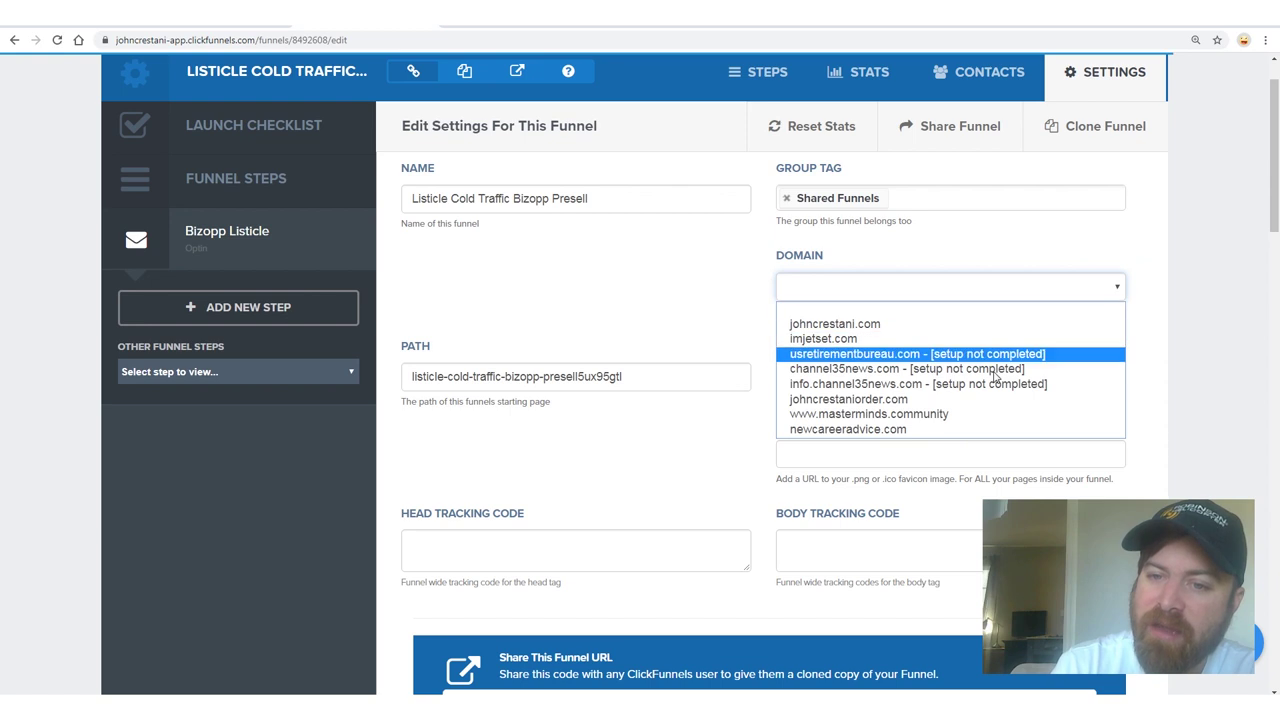
{"action": "mouse_move", "coordinate": [938, 420]}
{"action": "left_mouse_down"}
{"action": "mouse_move", "coordinate": [772, 427]}
{"action": "mouse_move", "coordinate": [938, 450]}
{"action": "left_mouse_up"}
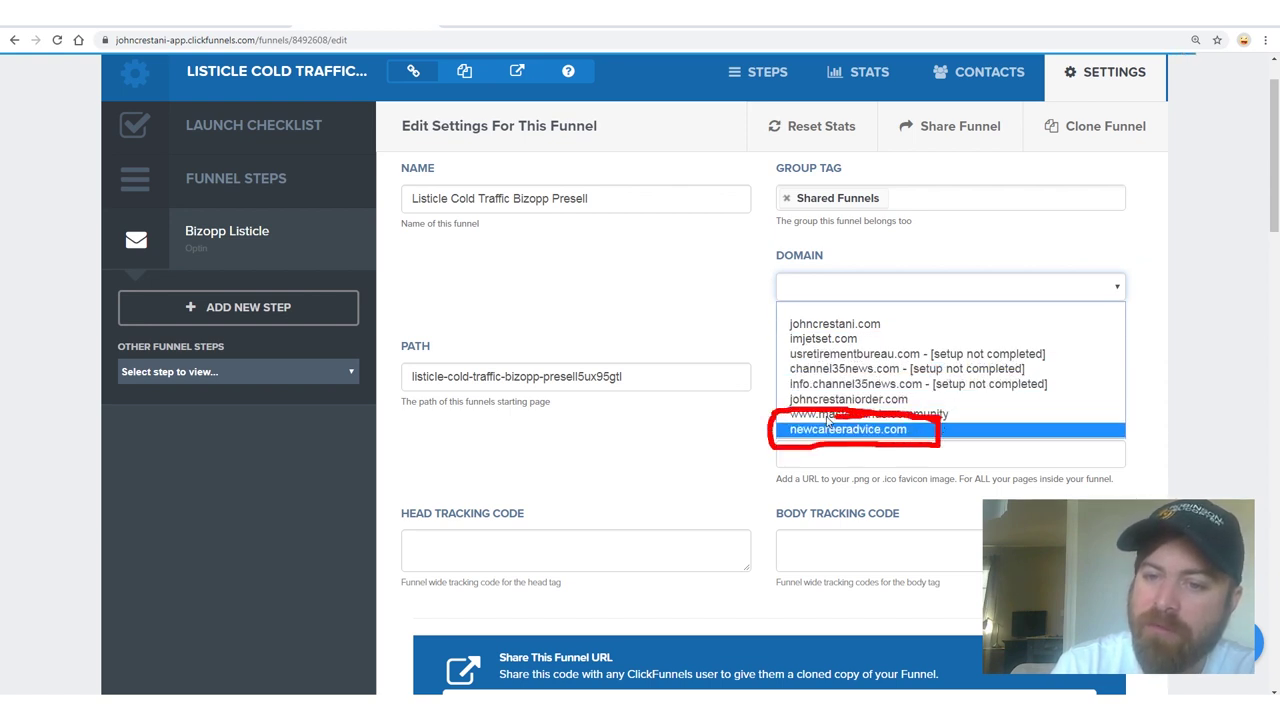
{"action": "mouse_move", "coordinate": [718, 178]}
{"action": "left_mouse_down"}
{"action": "mouse_move", "coordinate": [559, 389]}
{"action": "mouse_move", "coordinate": [778, 424]}
{"action": "left_mouse_up"}
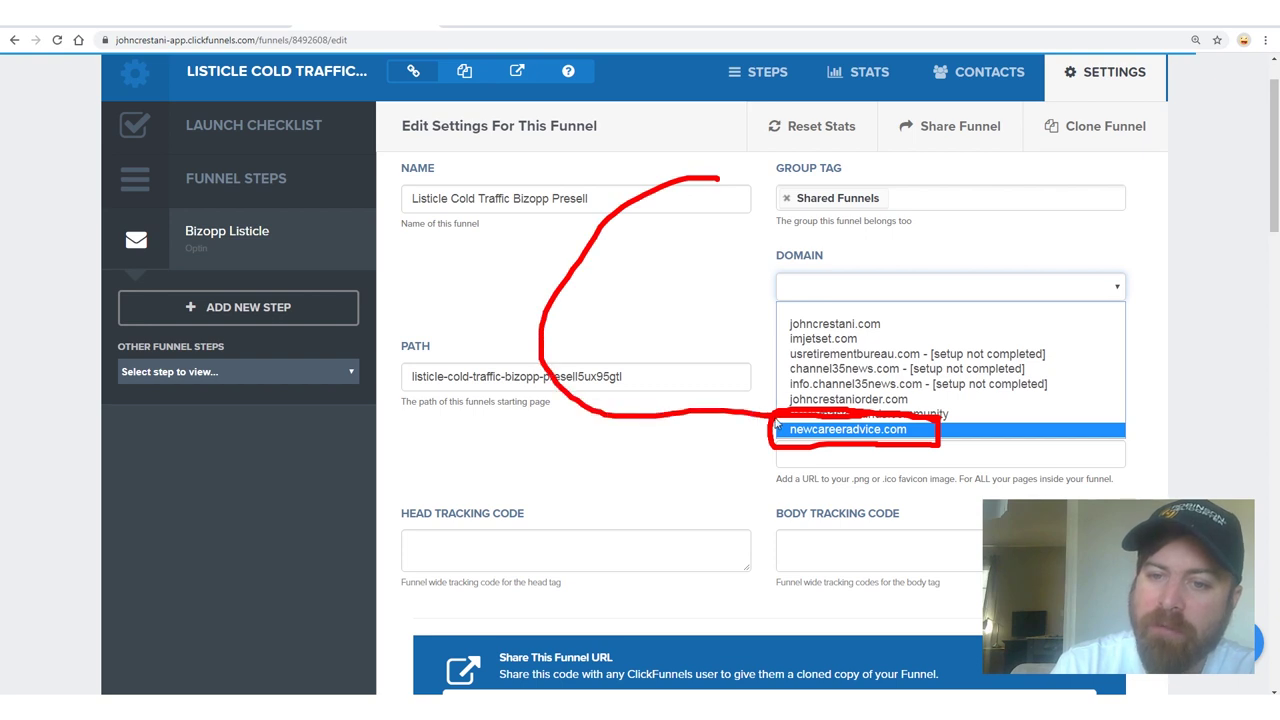
{"action": "left_click_drag", "start_coordinate": [716, 452], "coordinate": [727, 421]}
{"action": "left_click_drag", "start_coordinate": [850, 601], "coordinate": [980, 572]}
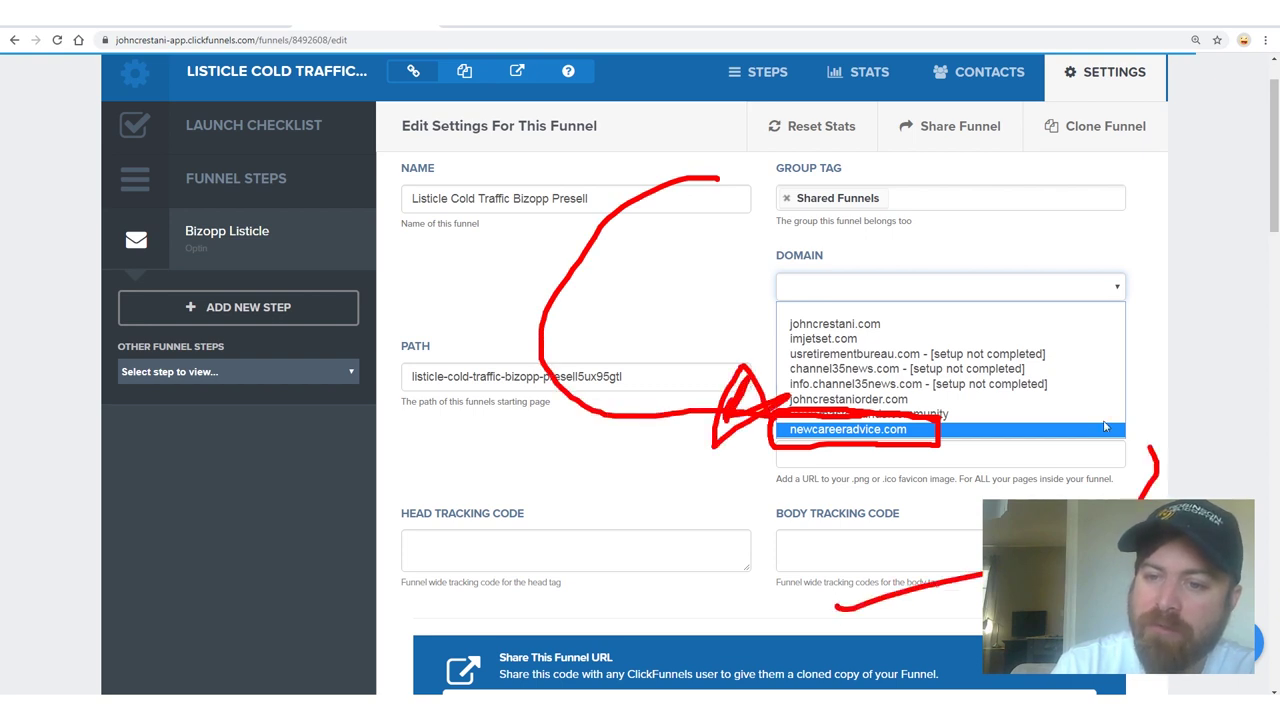
{"action": "key", "text": "Escape"}
{"action": "left_click_drag", "start_coordinate": [1272, 190], "coordinate": [1270, 620]}
{"action": "mouse_move", "coordinate": [1060, 470]}
{"action": "left_mouse_down"}
{"action": "mouse_move", "coordinate": [940, 500]}
{"action": "mouse_move", "coordinate": [1060, 480]}
{"action": "mouse_move", "coordinate": [900, 600]}
{"action": "left_mouse_up"}
{"action": "left_click_drag", "start_coordinate": [1060, 495], "coordinate": [960, 655]}
{"action": "mouse_move", "coordinate": [923, 226]}
{"action": "left_mouse_down"}
{"action": "mouse_move", "coordinate": [834, 608]}
{"action": "mouse_move", "coordinate": [781, 688]}
{"action": "left_mouse_up"}
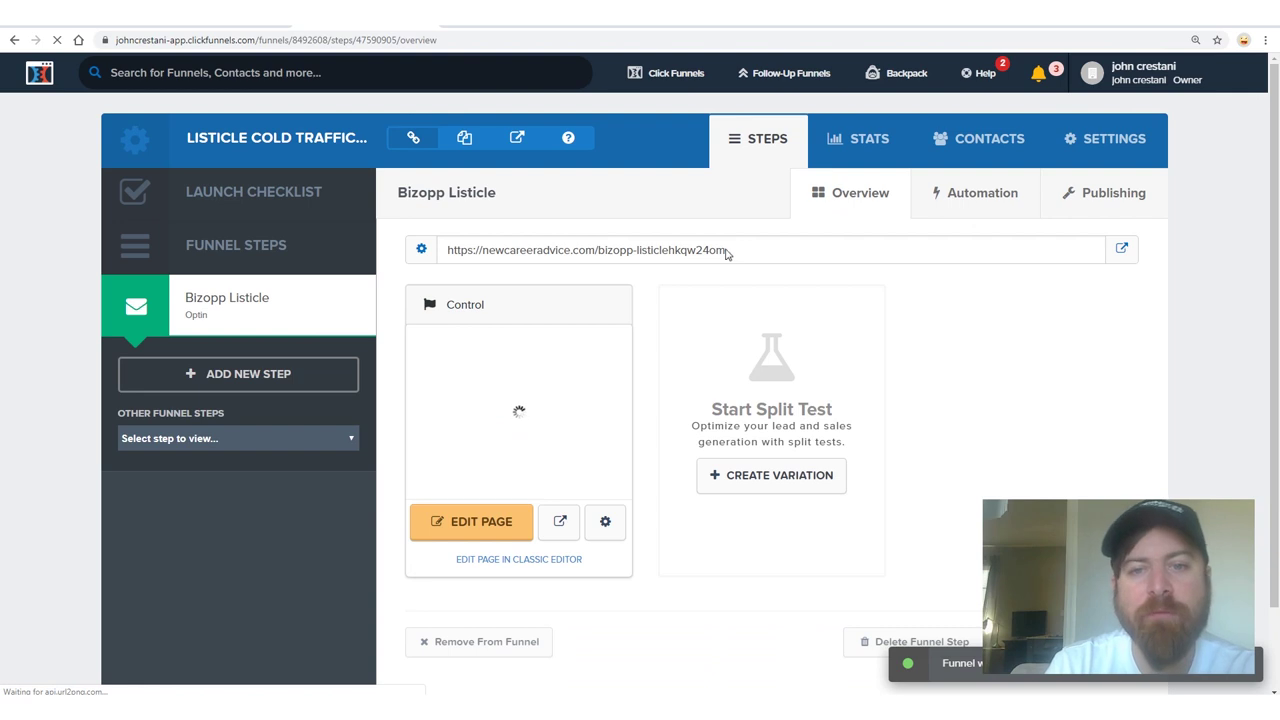
- Copy the Bizopp Listicle step's URL and start a website link entry below the Digistore link in Notepad
{"action": "left_click_drag", "start_coordinate": [728, 253], "coordinate": [449, 255]}
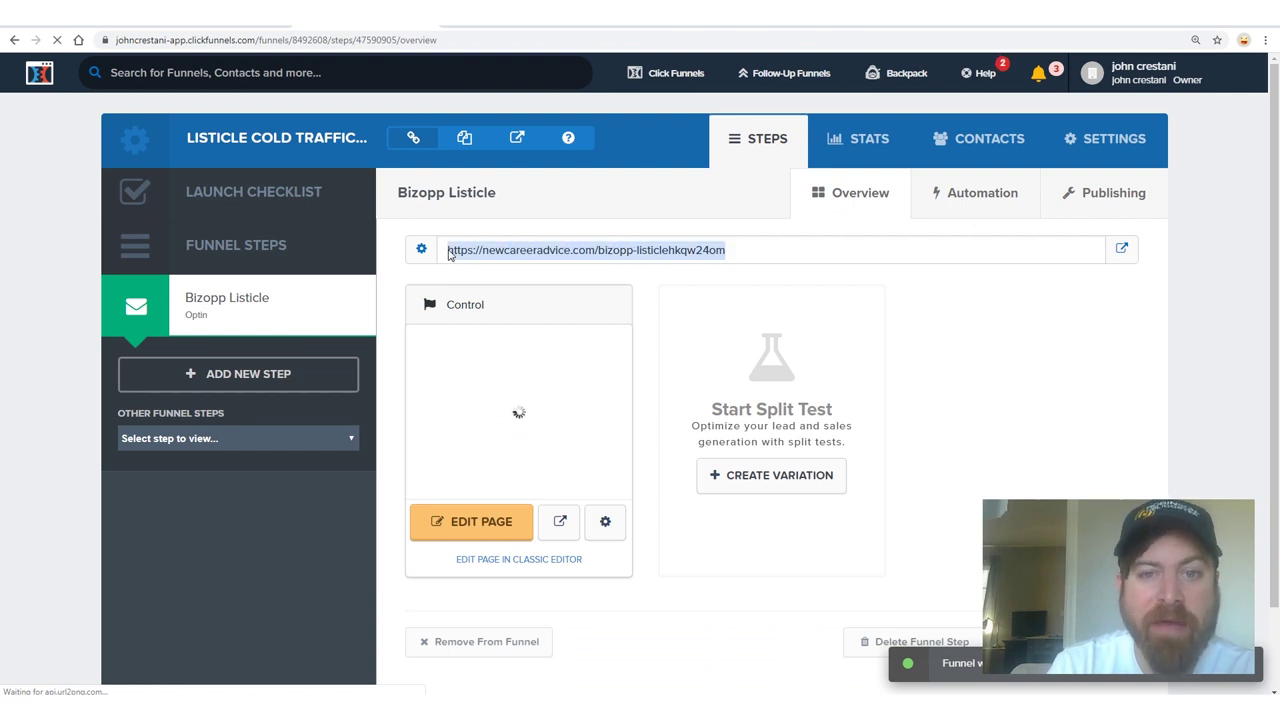
{"action": "mouse_move", "coordinate": [776, 239]}
{"action": "left_mouse_down"}
{"action": "mouse_move", "coordinate": [620, 226]}
{"action": "mouse_move", "coordinate": [740, 250]}
{"action": "left_mouse_up"}
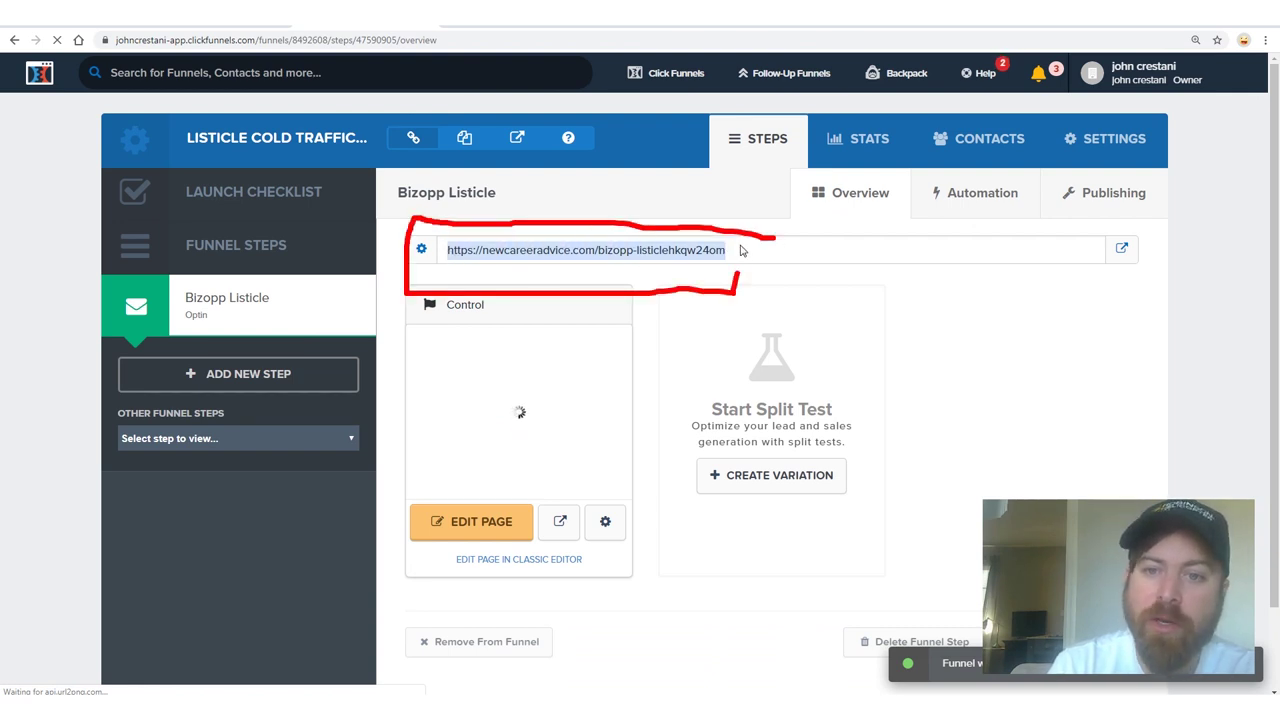
{"action": "left_click_drag", "start_coordinate": [665, 237], "coordinate": [397, 241]}
{"action": "mouse_move", "coordinate": [1215, 432]}
{"action": "left_mouse_down"}
{"action": "mouse_move", "coordinate": [791, 271]}
{"action": "mouse_move", "coordinate": [825, 338]}
{"action": "left_mouse_up"}
{"action": "mouse_move", "coordinate": [598, 625]}
{"action": "left_mouse_down"}
{"action": "mouse_move", "coordinate": [586, 309]}
{"action": "mouse_move", "coordinate": [600, 368]}
{"action": "left_mouse_up"}
{"action": "key", "text": "Escape"}
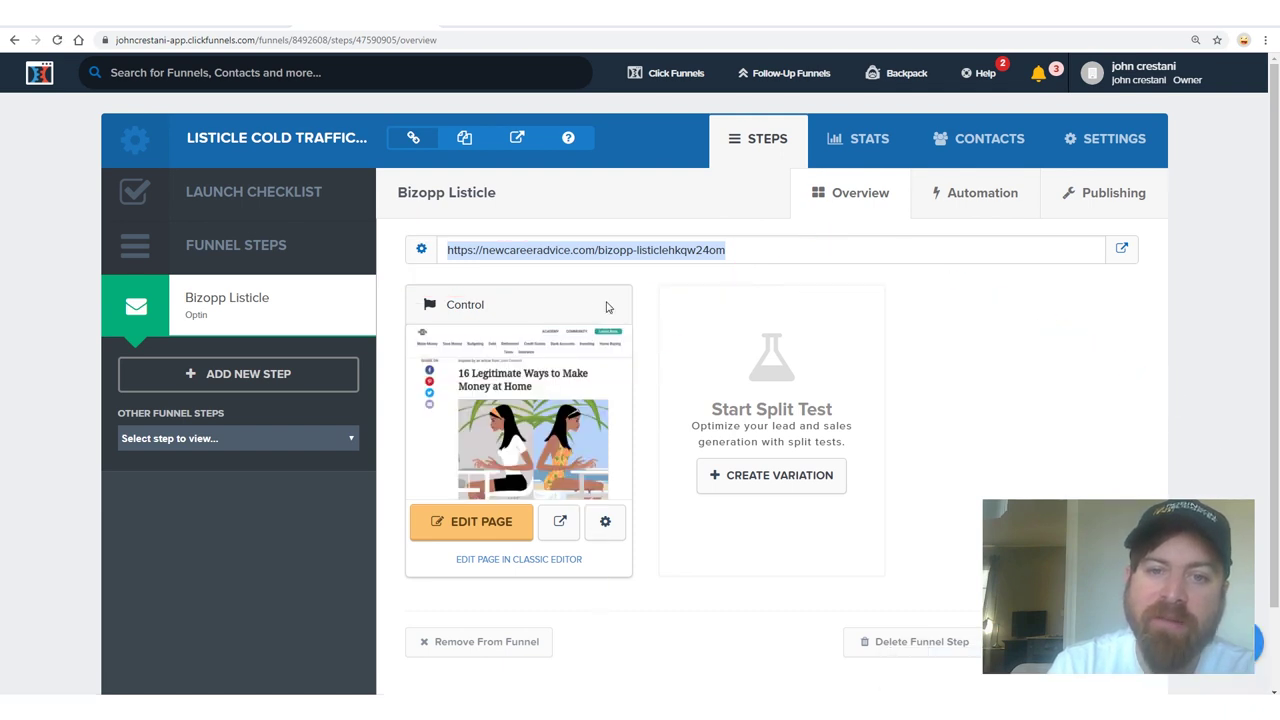
{"action": "left_click", "coordinate": [675, 254]}
{"action": "left_click_drag", "start_coordinate": [742, 256], "coordinate": [446, 258]}
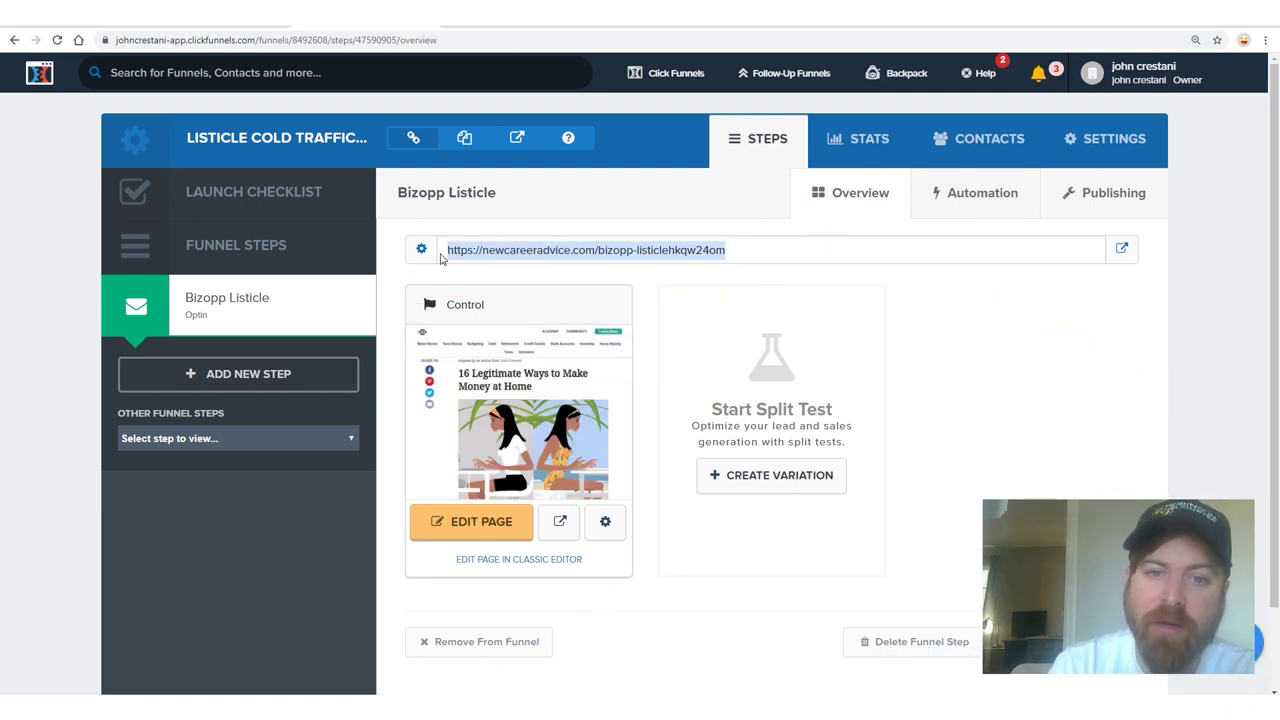
{"action": "key", "text": "alt+Tab"}
{"action": "type", "text": "it"}
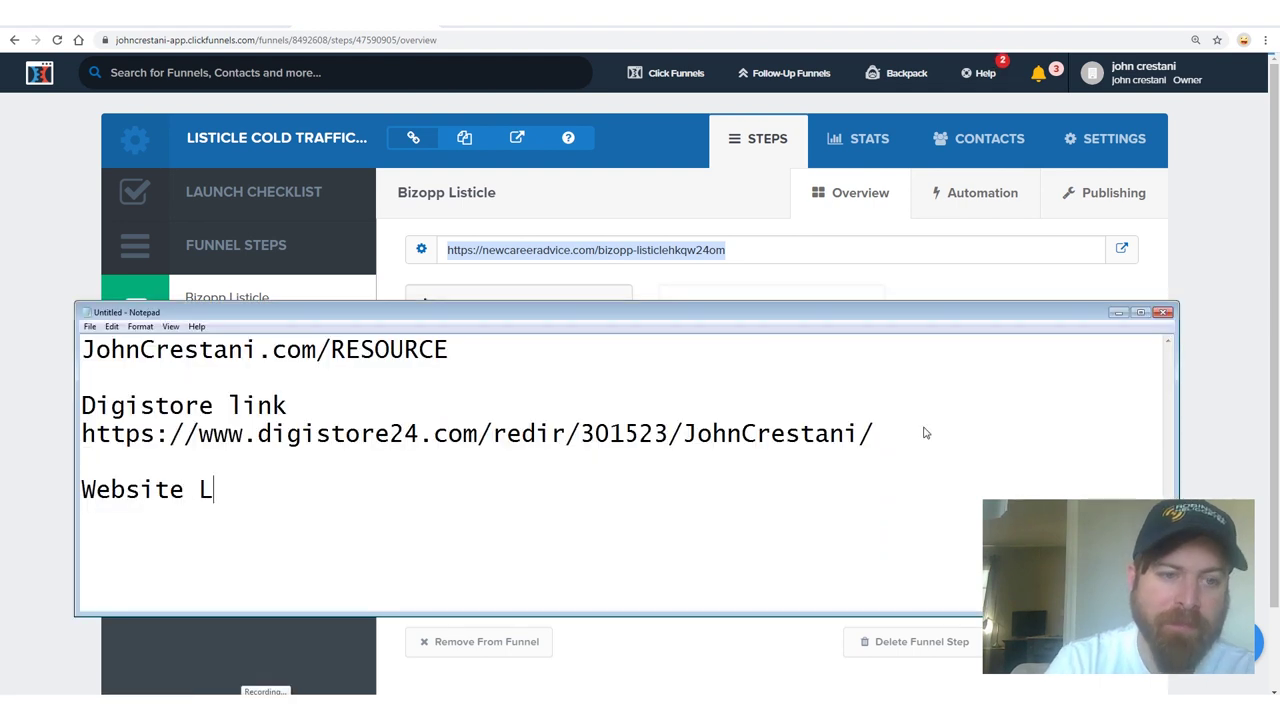
- Open the published Bizopp Listicle page on newcareeradvice.com and review its headline, listicle entries and book links
{"action": "left_click", "coordinate": [1121, 248]}
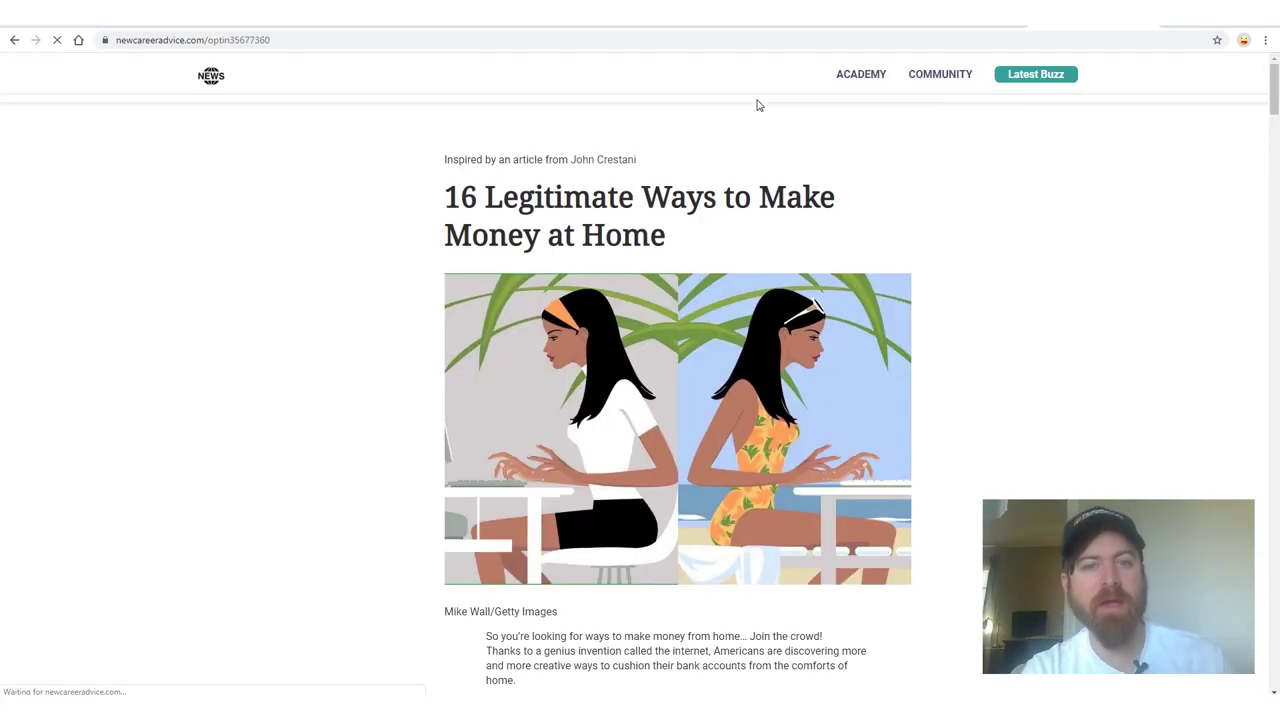
{"action": "left_click_drag", "start_coordinate": [449, 198], "coordinate": [677, 243]}
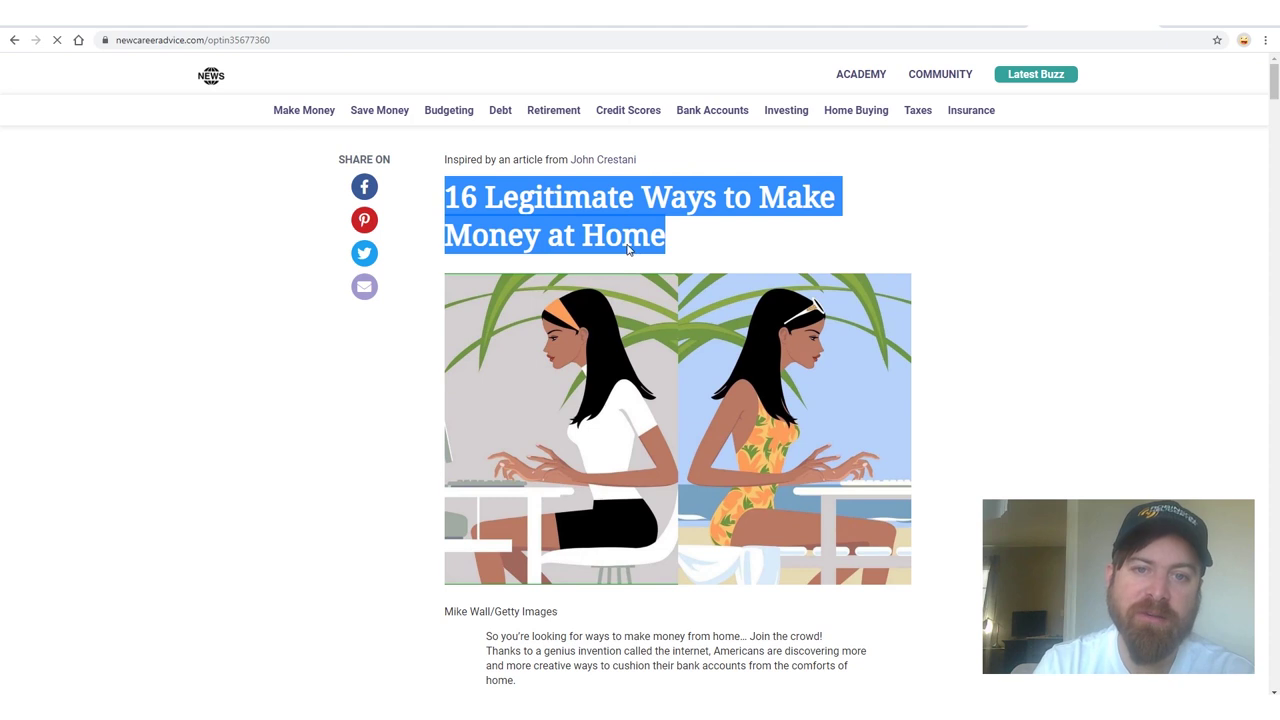
{"action": "left_click", "coordinate": [628, 249]}
{"action": "scroll", "coordinate": [668, 381], "scroll_direction": "down", "scroll_amount": 15}
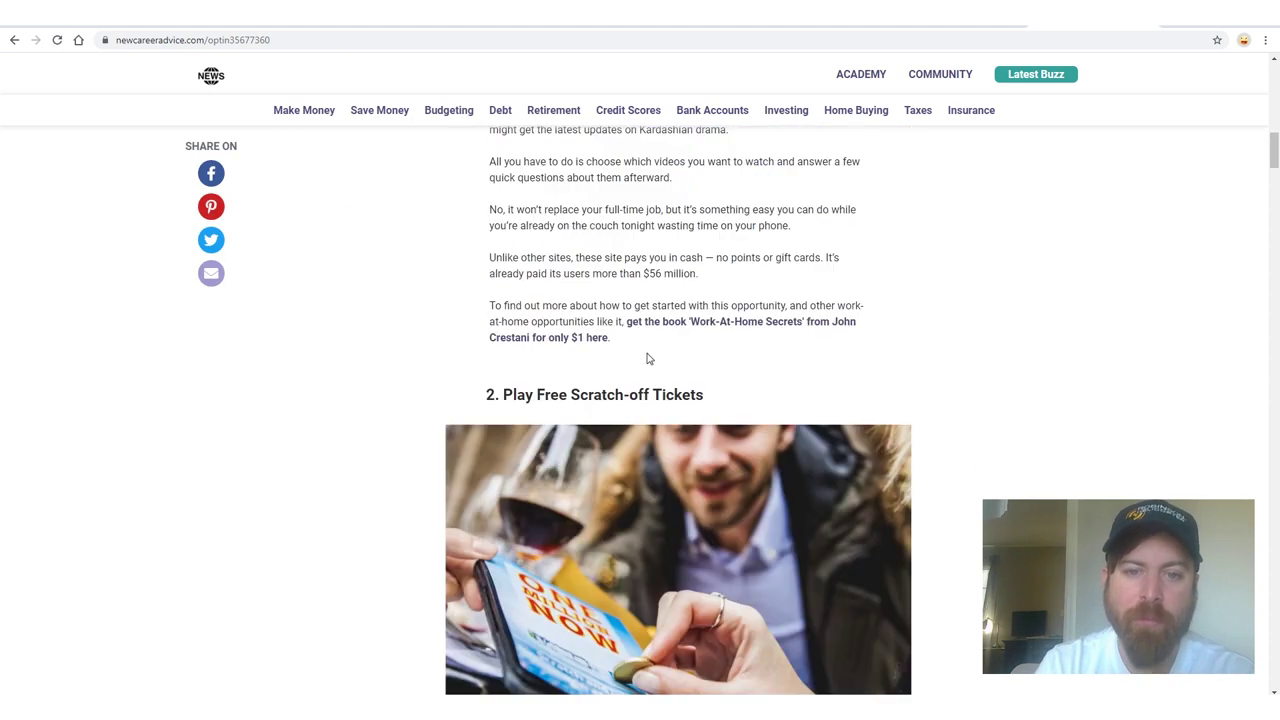
{"action": "mouse_move", "coordinate": [447, 277]}
{"action": "left_mouse_down"}
{"action": "mouse_move", "coordinate": [690, 372]}
{"action": "mouse_move", "coordinate": [829, 289]}
{"action": "mouse_move", "coordinate": [334, 270]}
{"action": "left_mouse_up"}
{"action": "scroll", "coordinate": [463, 440], "scroll_direction": "down", "scroll_amount": 8}
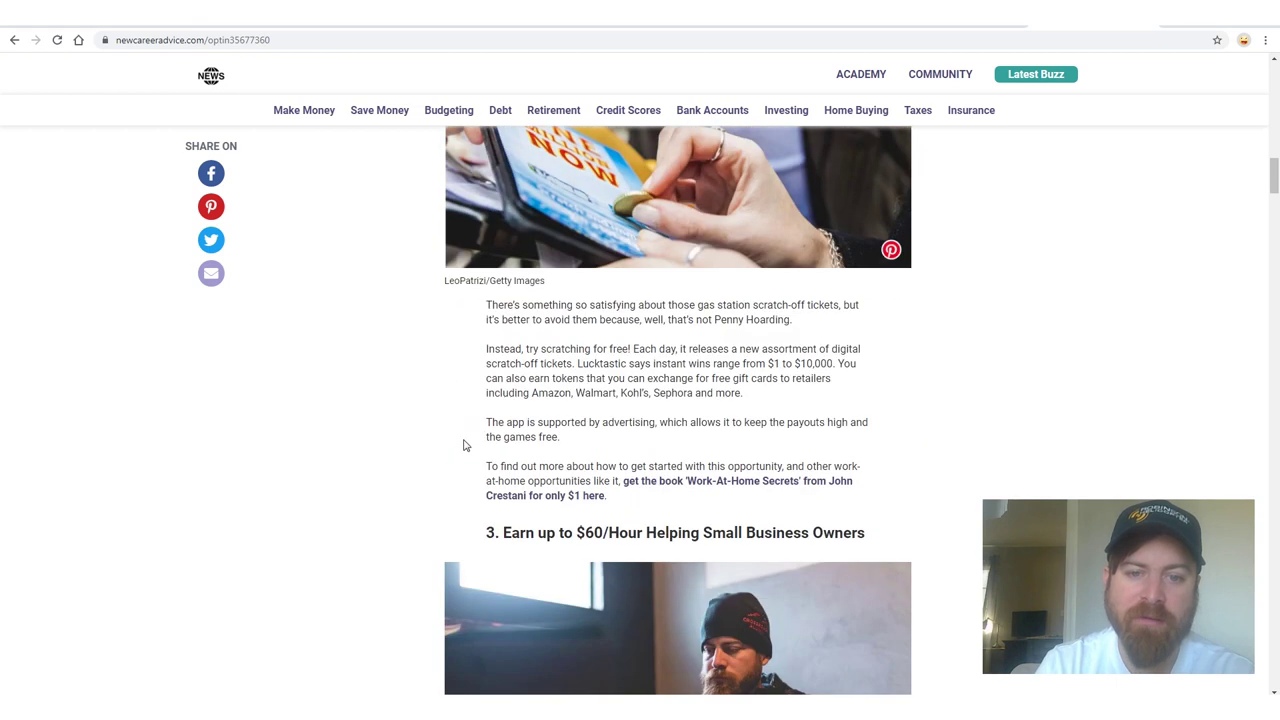
{"action": "scroll", "coordinate": [466, 437], "scroll_direction": "up", "scroll_amount": 2}
{"action": "mouse_move", "coordinate": [470, 362]}
{"action": "left_mouse_down"}
{"action": "mouse_move", "coordinate": [488, 446]}
{"action": "mouse_move", "coordinate": [889, 383]}
{"action": "left_mouse_up"}
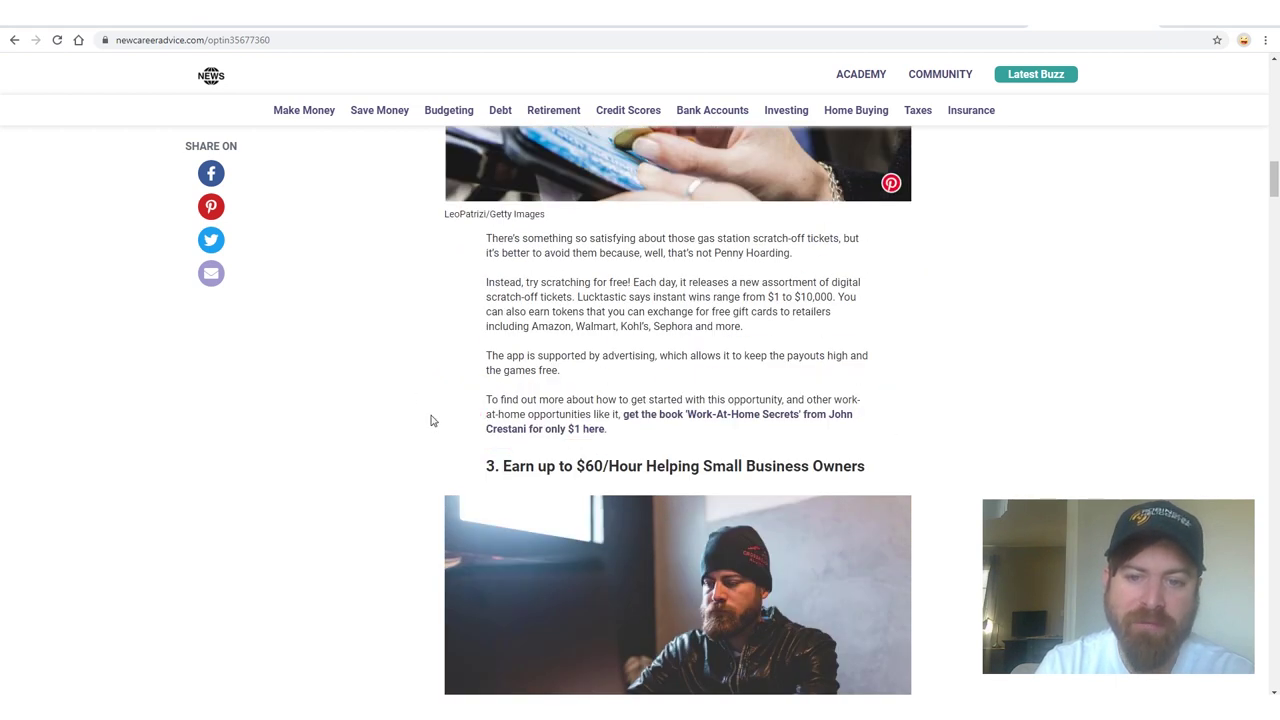
{"action": "scroll", "coordinate": [423, 409], "scroll_direction": "down", "scroll_amount": 4}
{"action": "scroll", "coordinate": [861, 297], "scroll_direction": "up", "scroll_amount": 1}
{"action": "left_click_drag", "start_coordinate": [861, 297], "coordinate": [957, 309]}
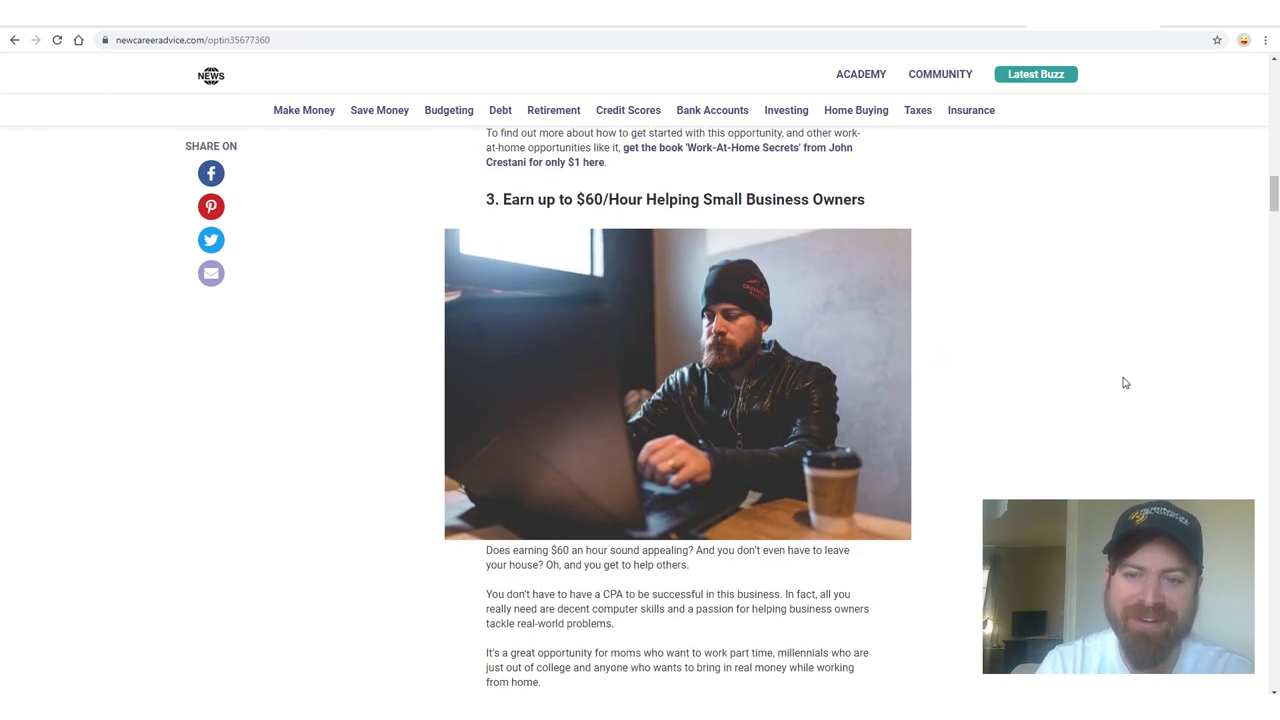
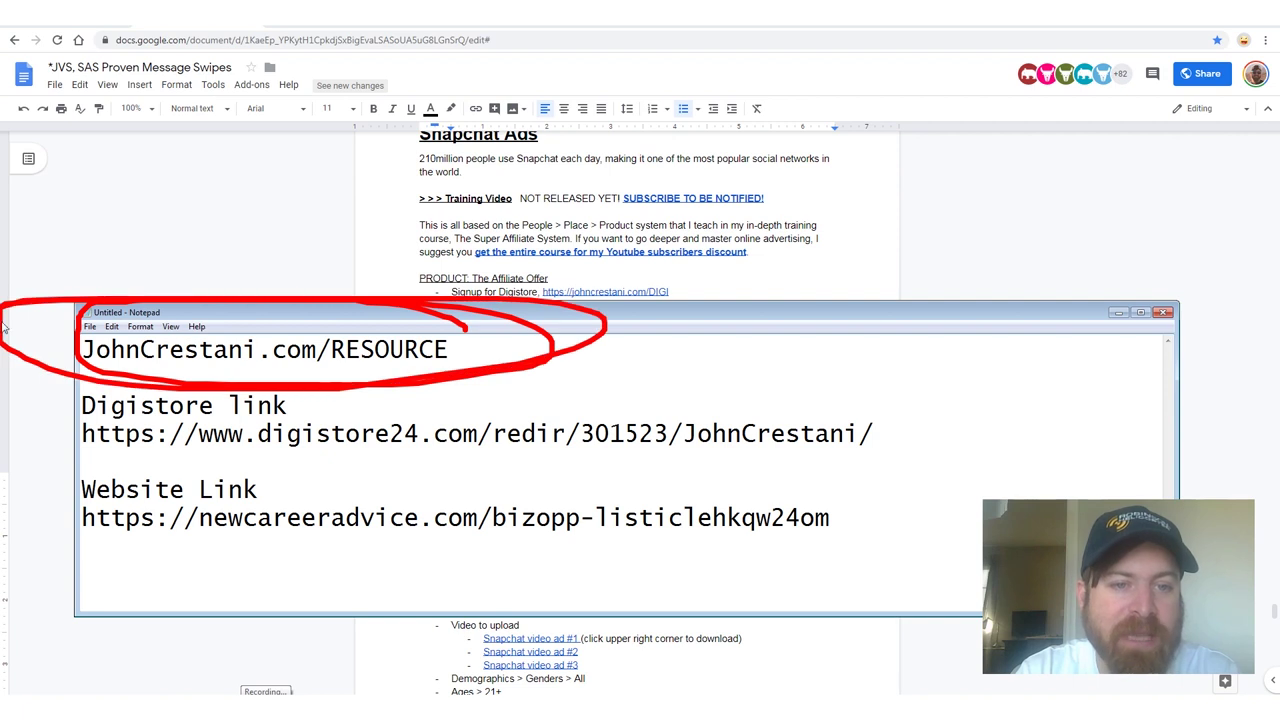
- Switch to the JVS, SAS Proven Message Swipes document and open the Snapchat Ads signup link in its Advertisement section
{"action": "key", "text": "alt+Tab"}
{"action": "scroll", "coordinate": [592, 197], "scroll_direction": "up", "scroll_amount": 1}
{"action": "left_click_drag", "start_coordinate": [592, 197], "coordinate": [249, 189]}
{"action": "key", "text": "Escape"}
{"action": "left_click_drag", "start_coordinate": [800, 479], "coordinate": [814, 491]}
{"action": "scroll", "coordinate": [783, 493], "scroll_direction": "down", "scroll_amount": 2}
{"action": "scroll", "coordinate": [783, 493], "scroll_direction": "down", "scroll_amount": 1}
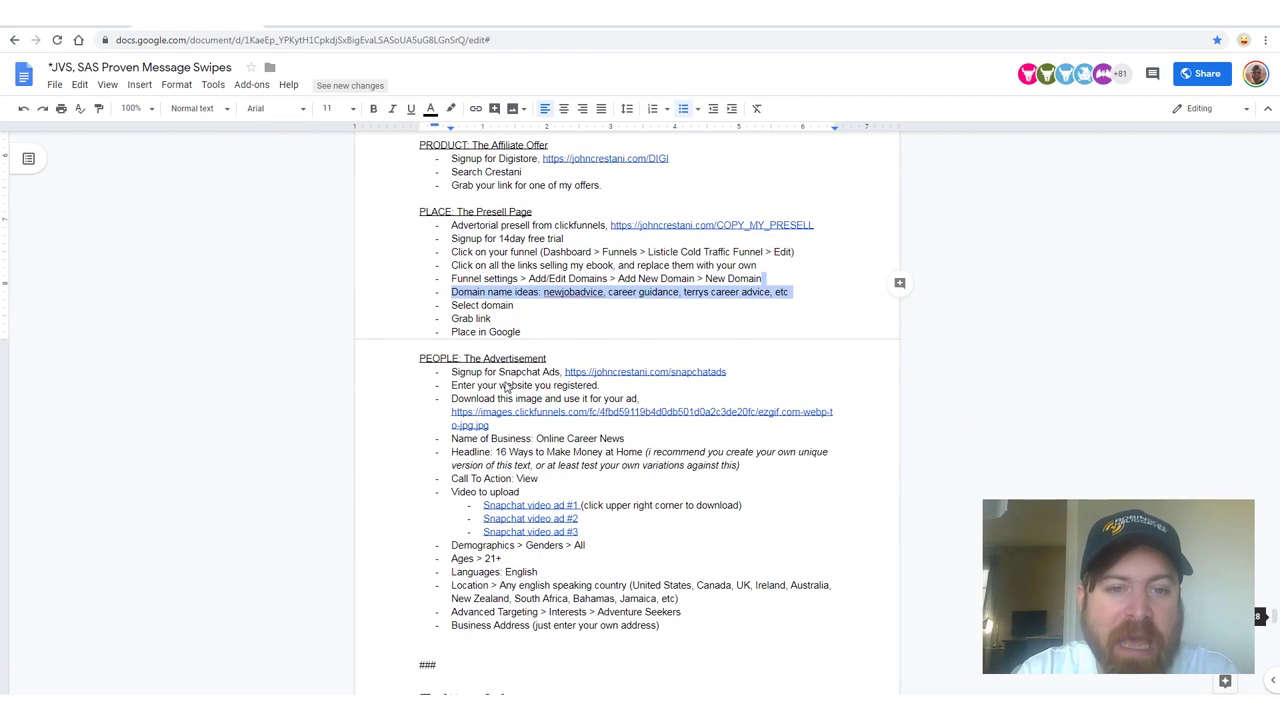
{"action": "left_click", "coordinate": [426, 366]}
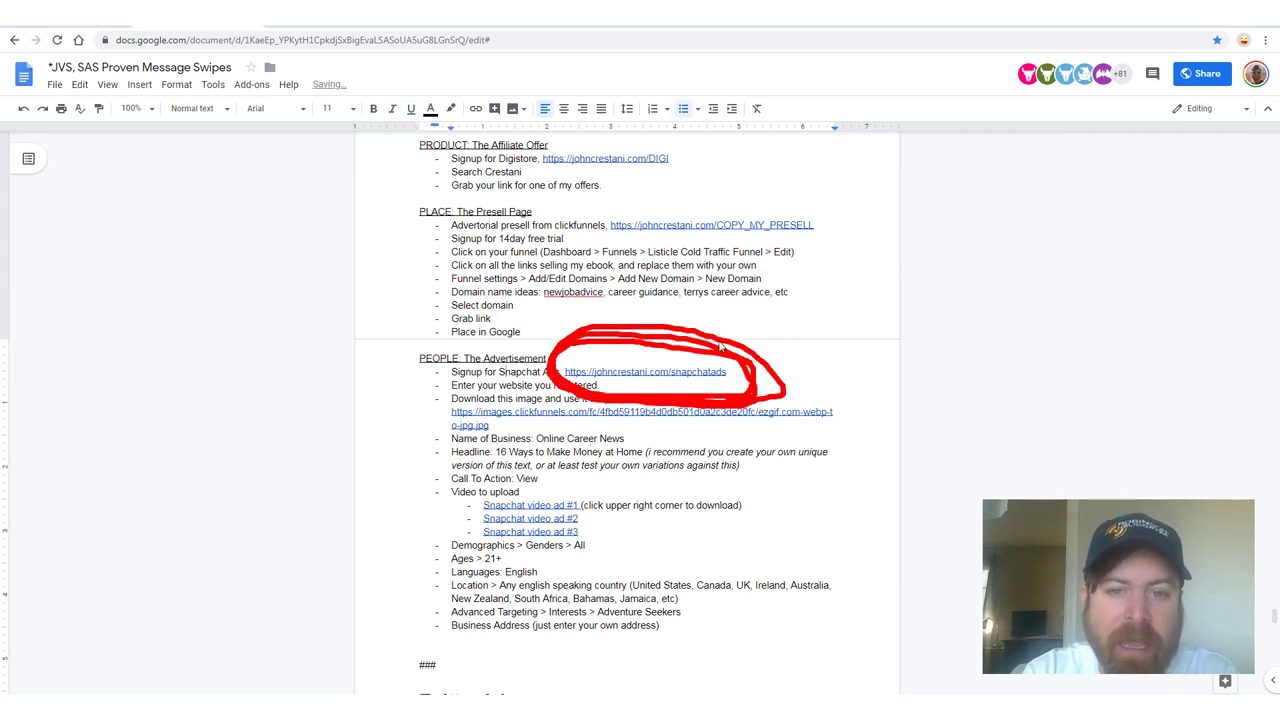
{"action": "left_click", "coordinate": [675, 372]}
{"action": "left_click", "coordinate": [675, 393]}
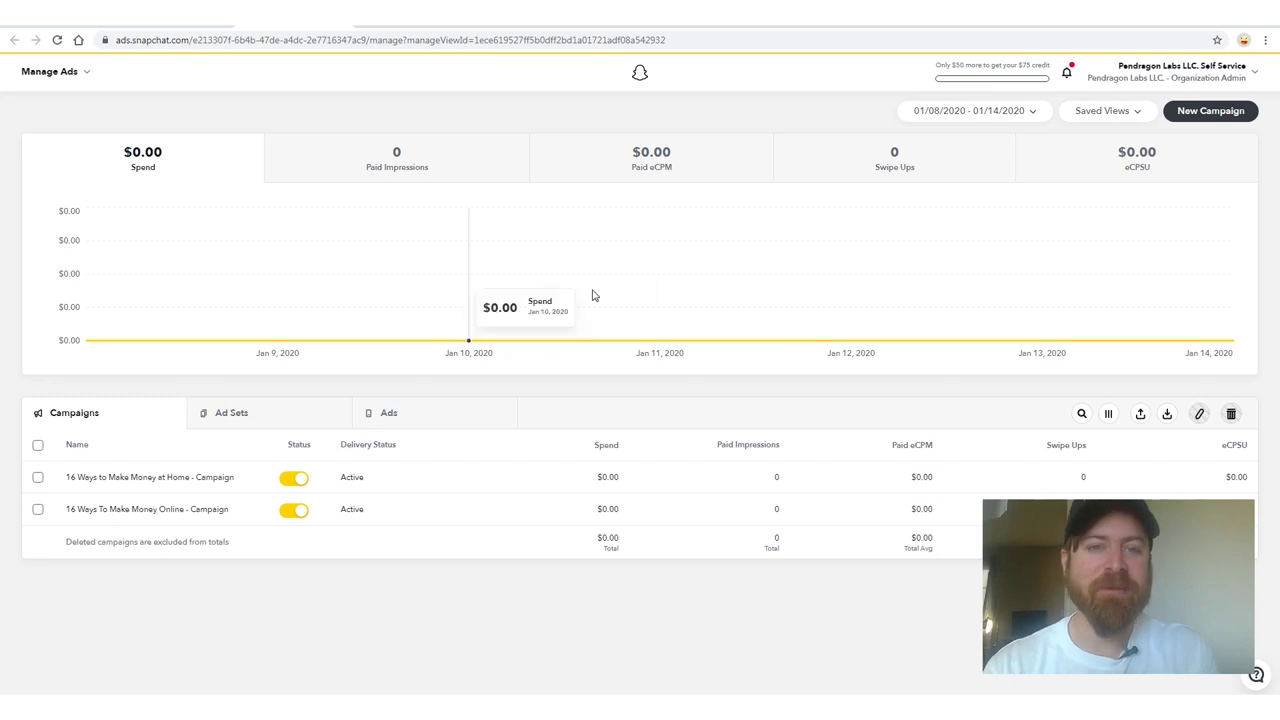
- Start a new Snapchat campaign with Advanced Create and choose the Drive Traffic To Website objective
{"action": "left_click_drag", "start_coordinate": [1256, 98], "coordinate": [1230, 155]}
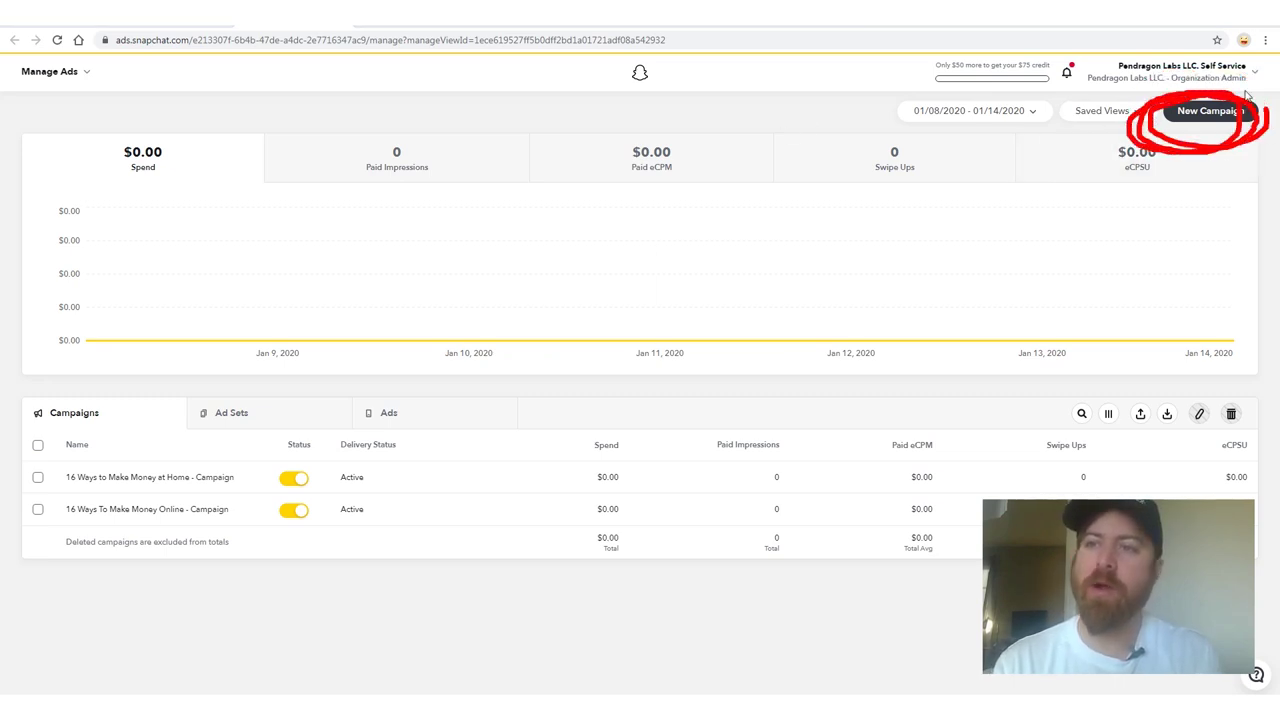
{"action": "left_click_drag", "start_coordinate": [552, 352], "coordinate": [1135, 85]}
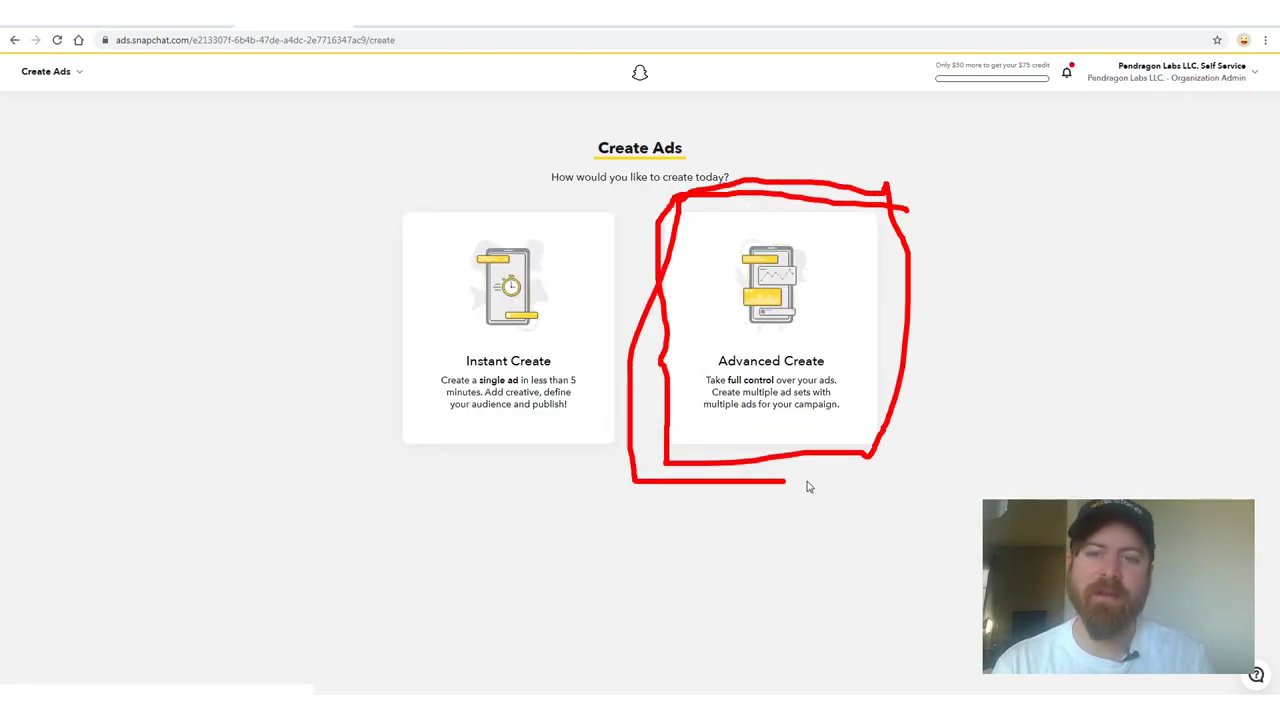
{"action": "left_click_drag", "start_coordinate": [1133, 163], "coordinate": [962, 340]}
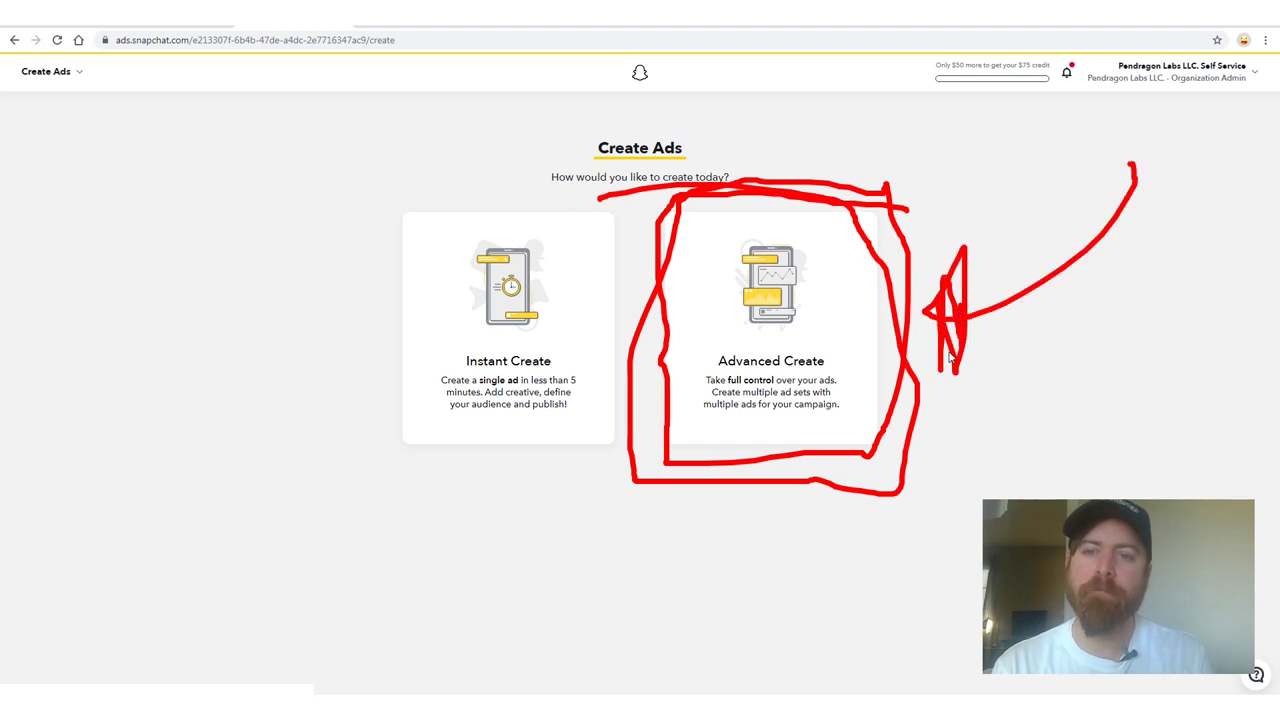
{"action": "key", "text": "Escape"}
{"action": "left_click", "coordinate": [791, 370]}
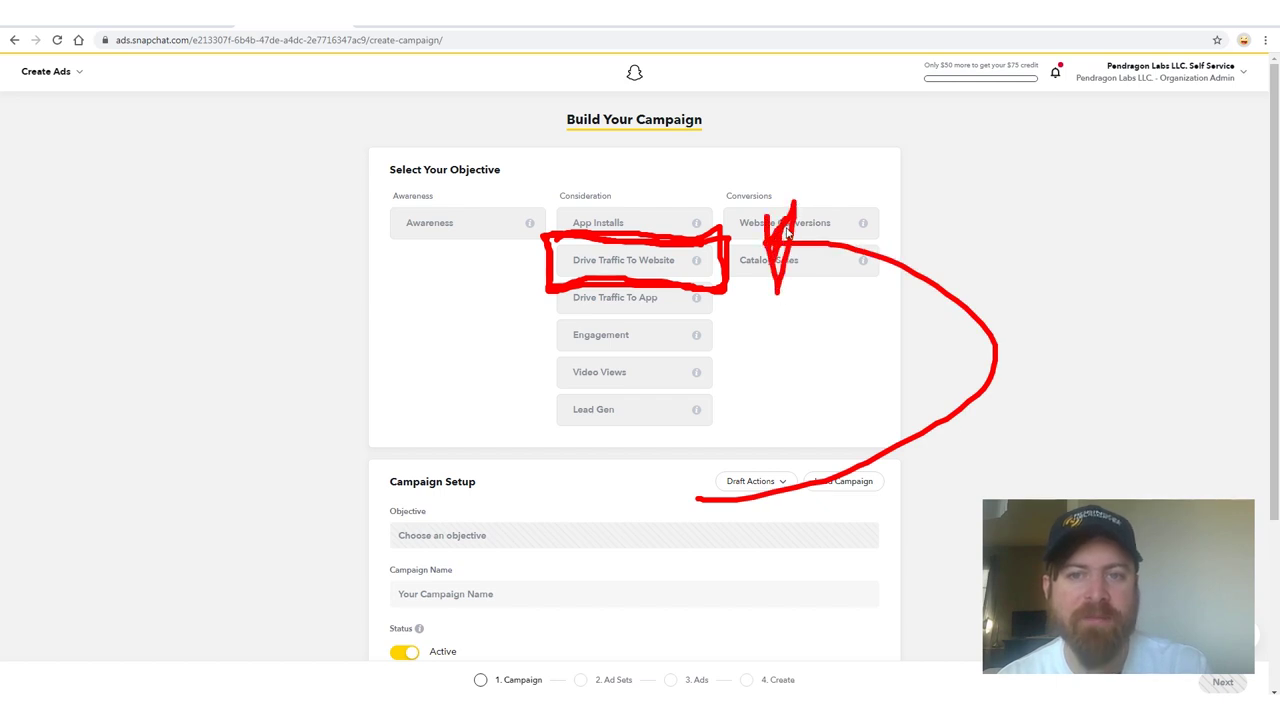
{"action": "left_click", "coordinate": [623, 260]}
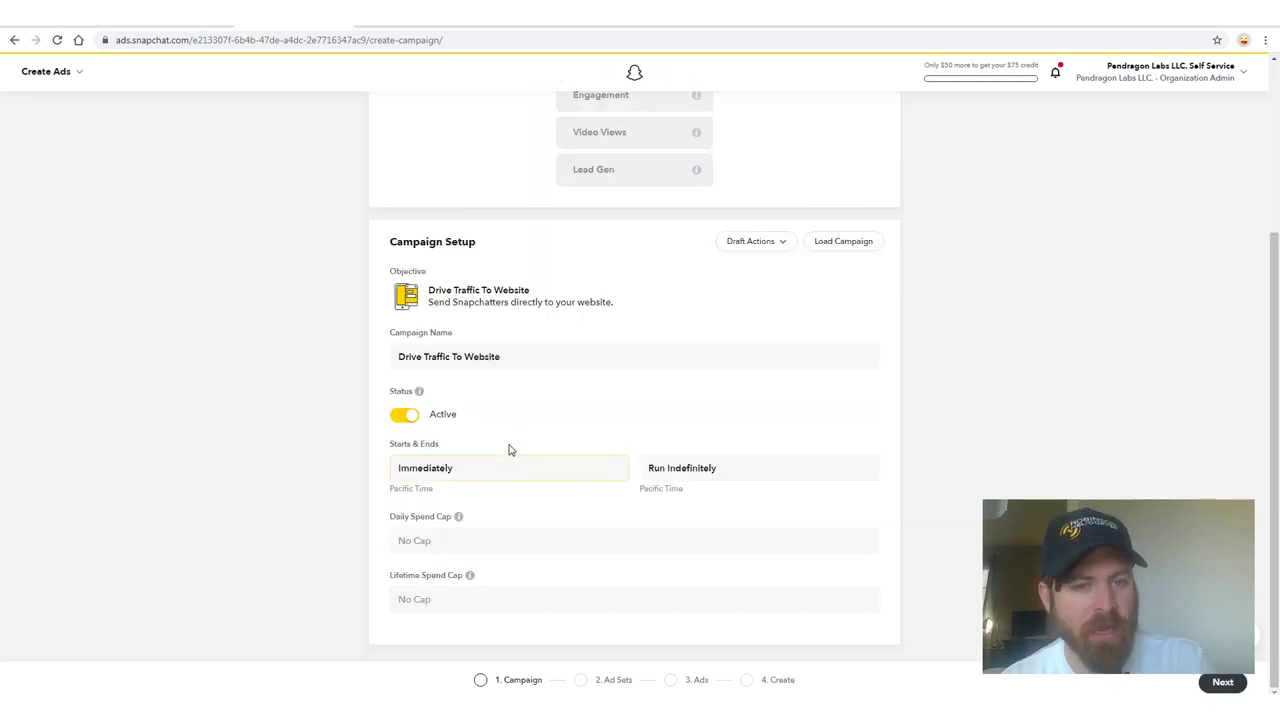
- Set the campaign's end date to Jan 18, 2020, the daily spend cap to $20 and the lifetime spend cap to $50
{"action": "left_click", "coordinate": [728, 465]}
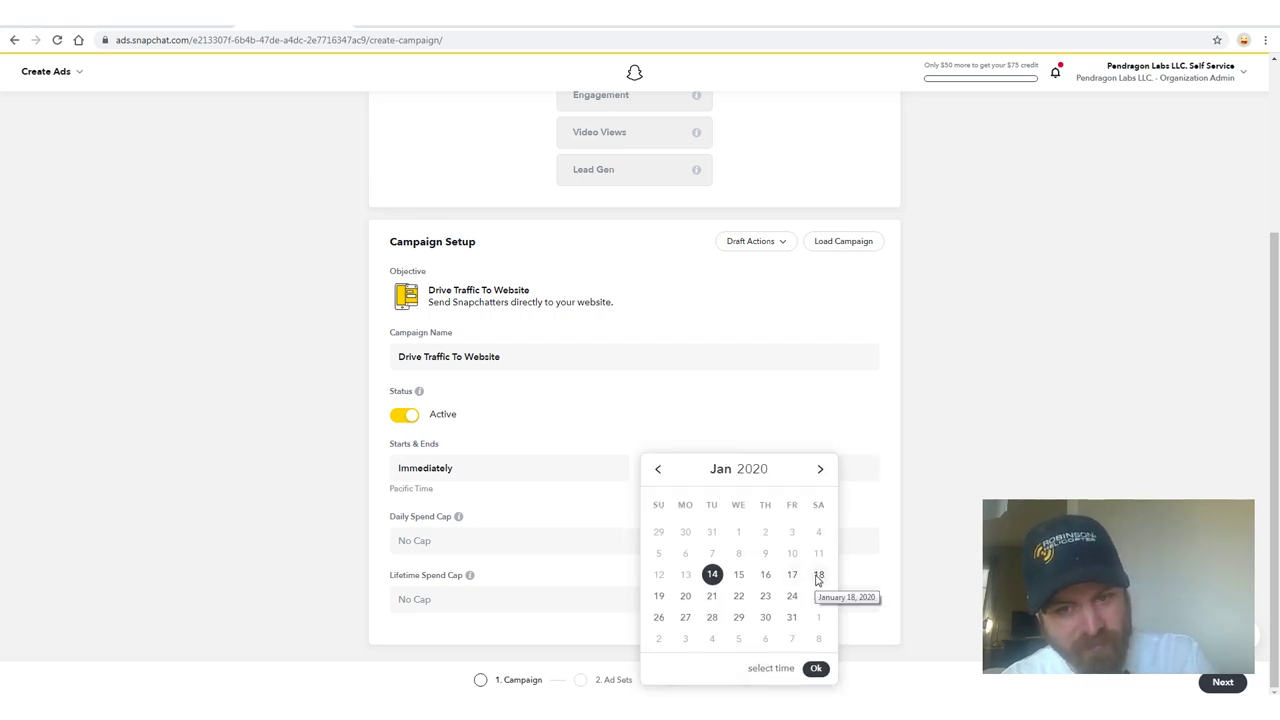
{"action": "left_click", "coordinate": [816, 669]}
{"action": "left_click", "coordinate": [505, 548]}
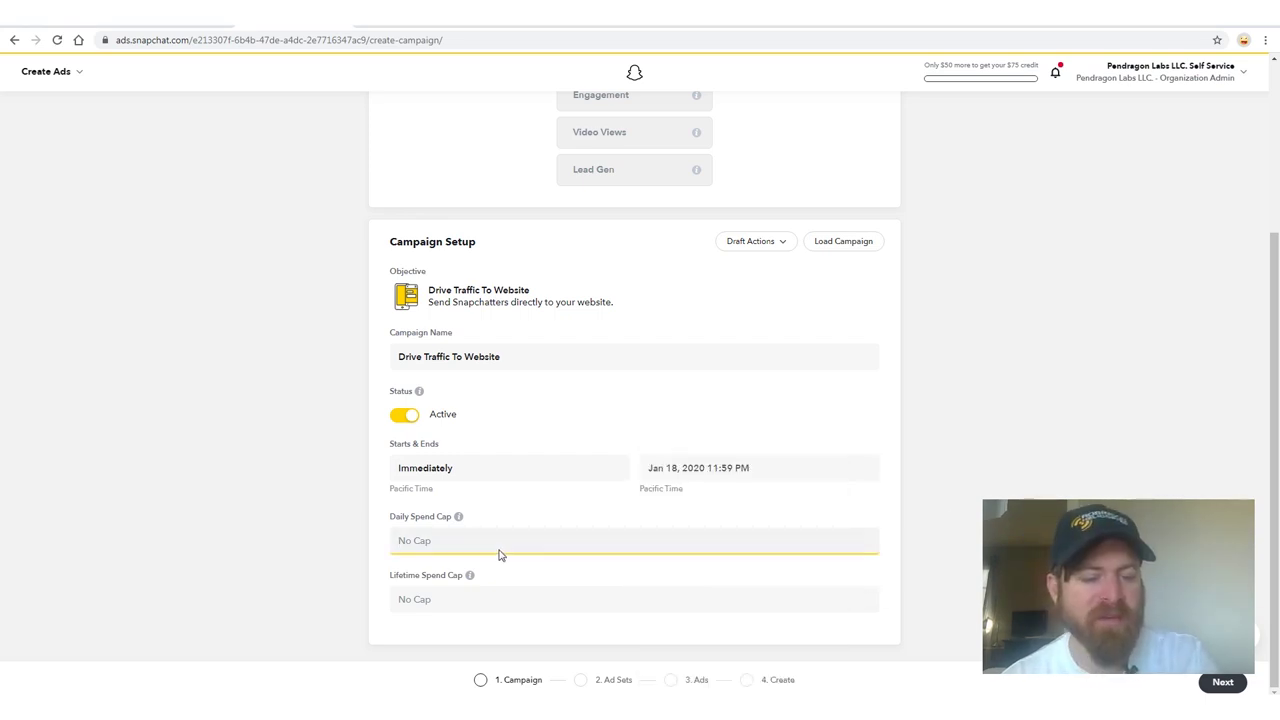
{"action": "type", "text": "10"}
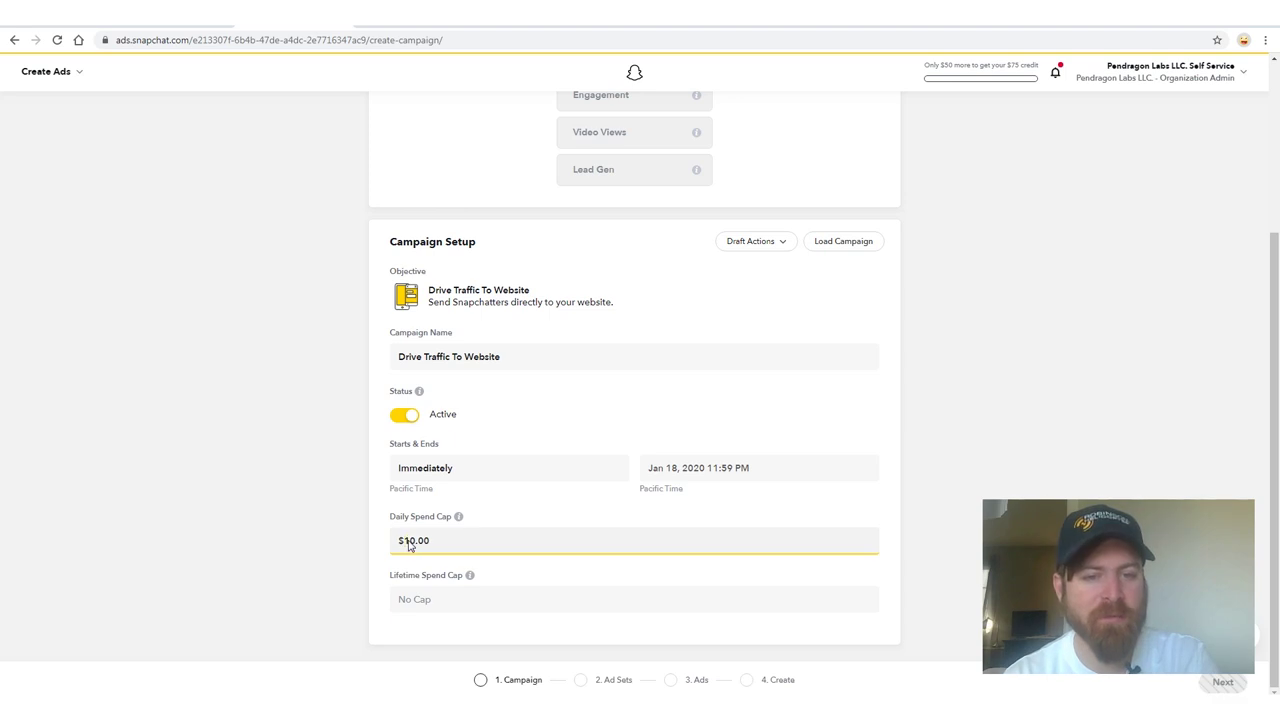
{"action": "left_click", "coordinate": [479, 599]}
{"action": "left_click", "coordinate": [469, 575]}
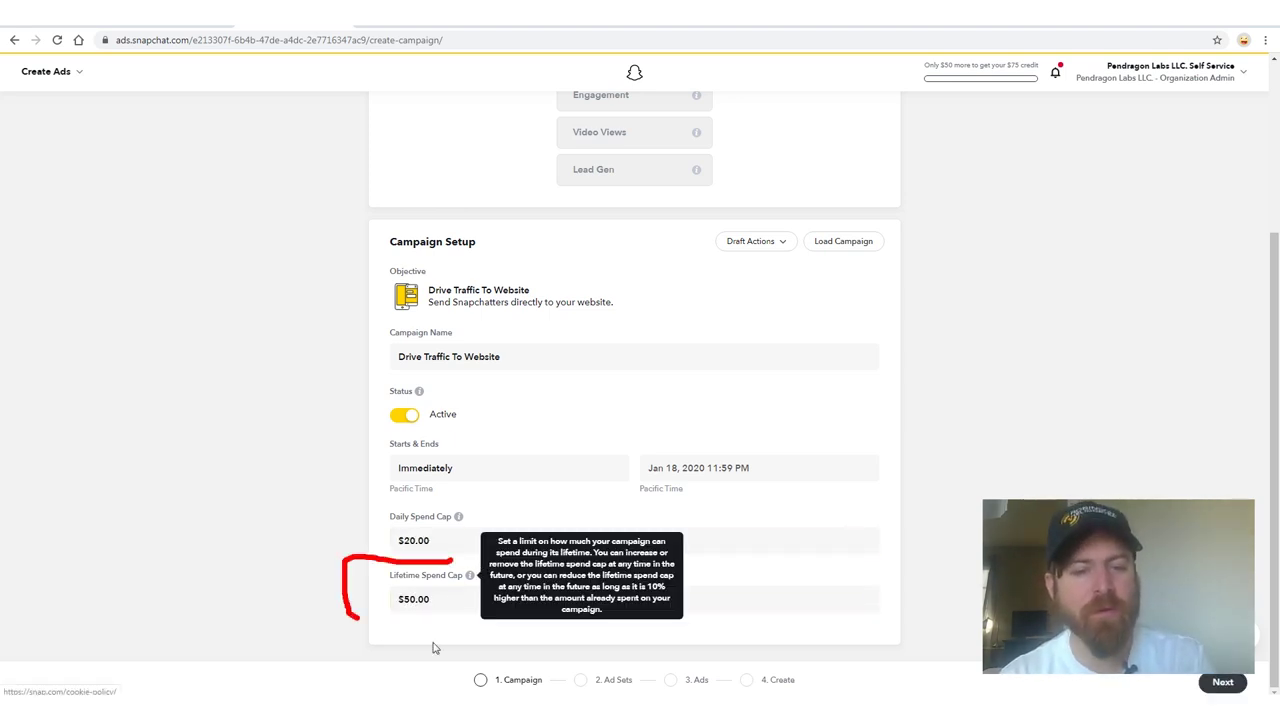
{"action": "key", "text": "Escape"}
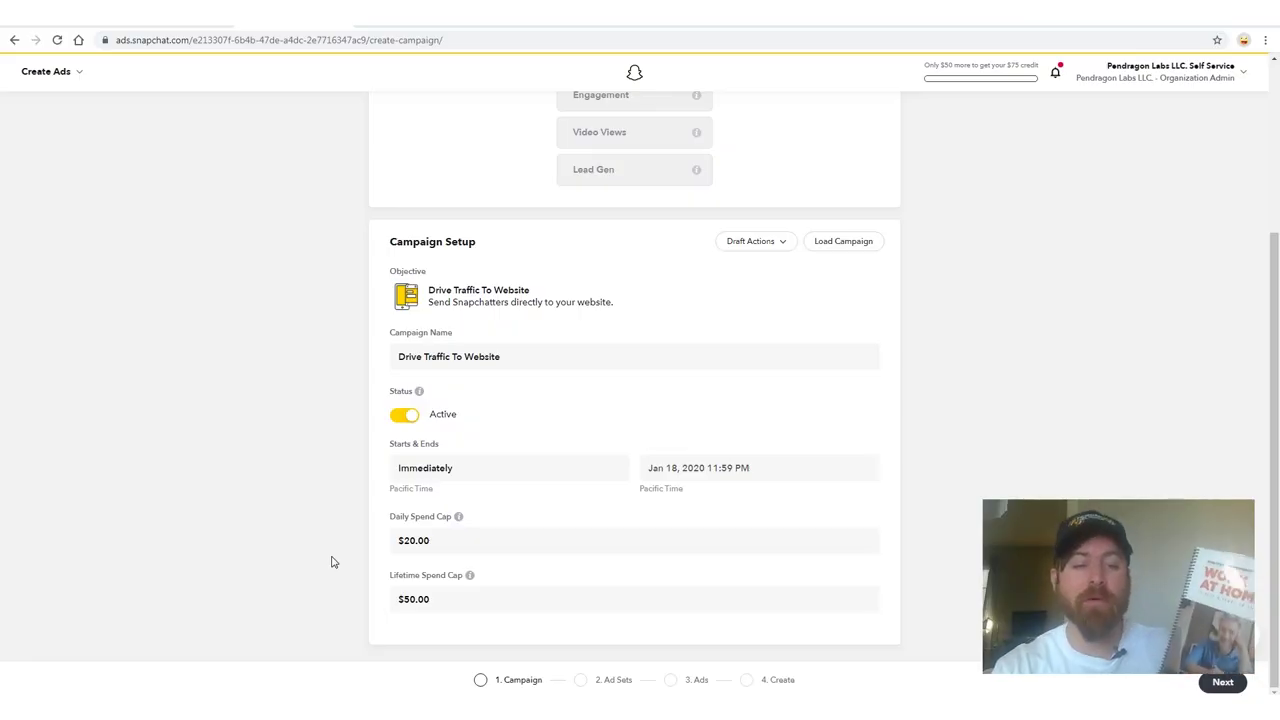
{"action": "left_click", "coordinate": [160, 719]}
{"action": "left_click", "coordinate": [1002, 447]}
{"action": "left_click", "coordinate": [976, 426]}
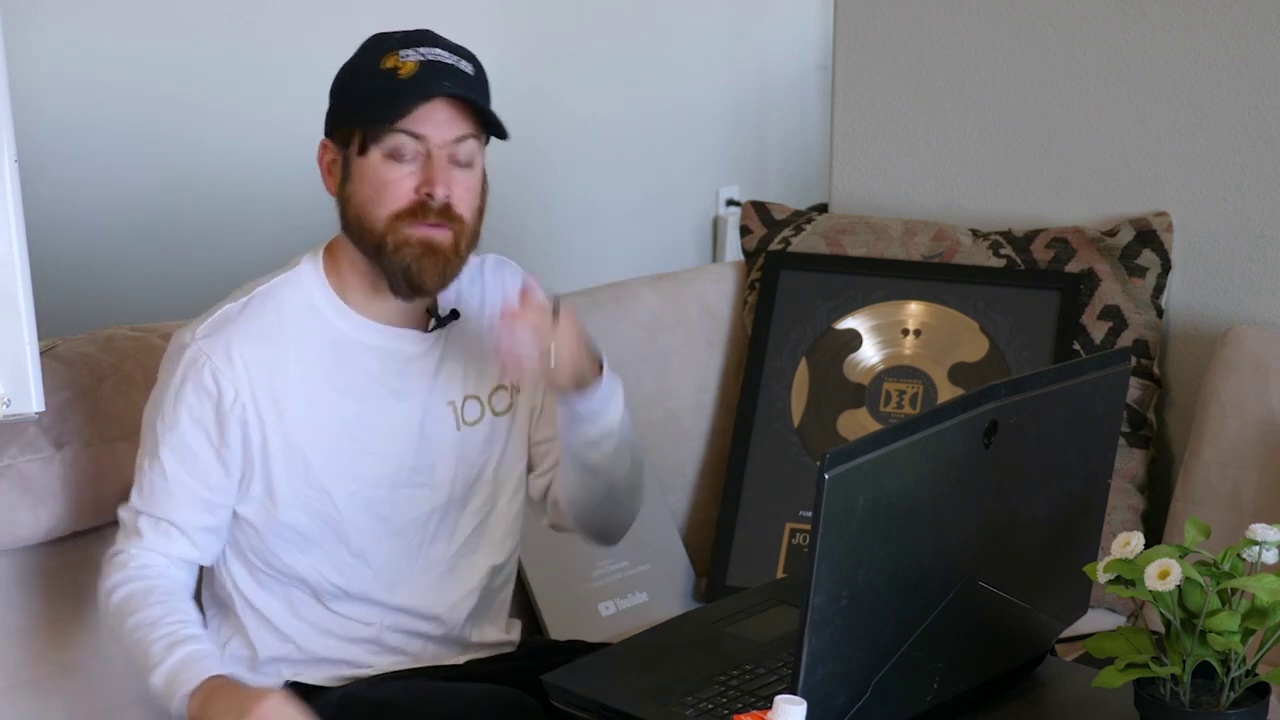
{"action": "left_click", "coordinate": [1062, 289]}
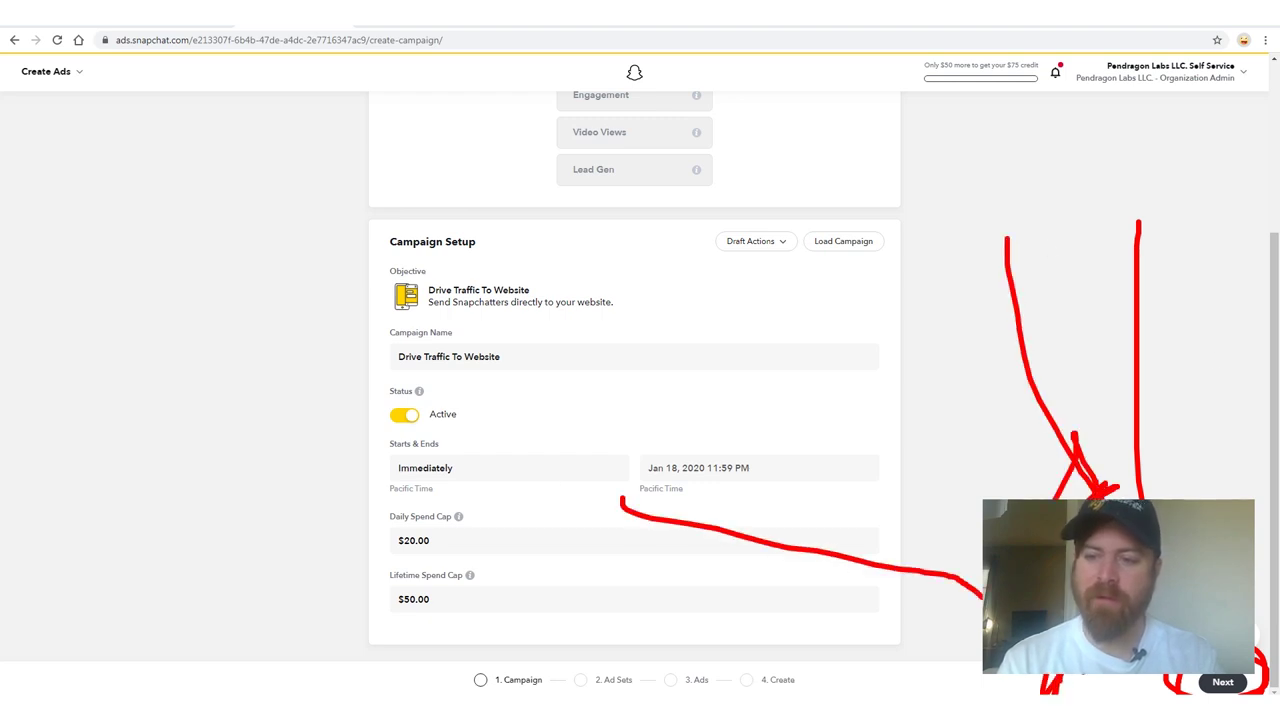
- Continue to the ad set settings and keep the ad placement on Automatic Placement
{"action": "key", "text": "Escape"}
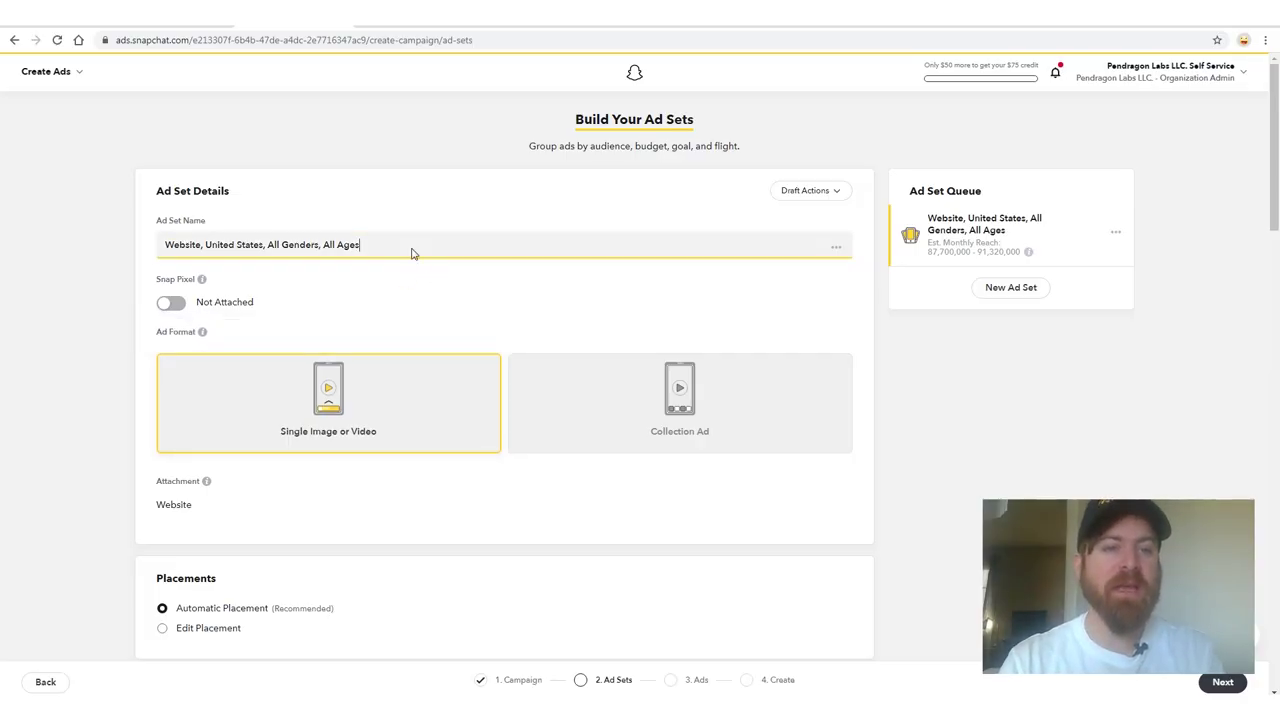
{"action": "scroll", "coordinate": [128, 317], "scroll_direction": "down", "scroll_amount": 2}
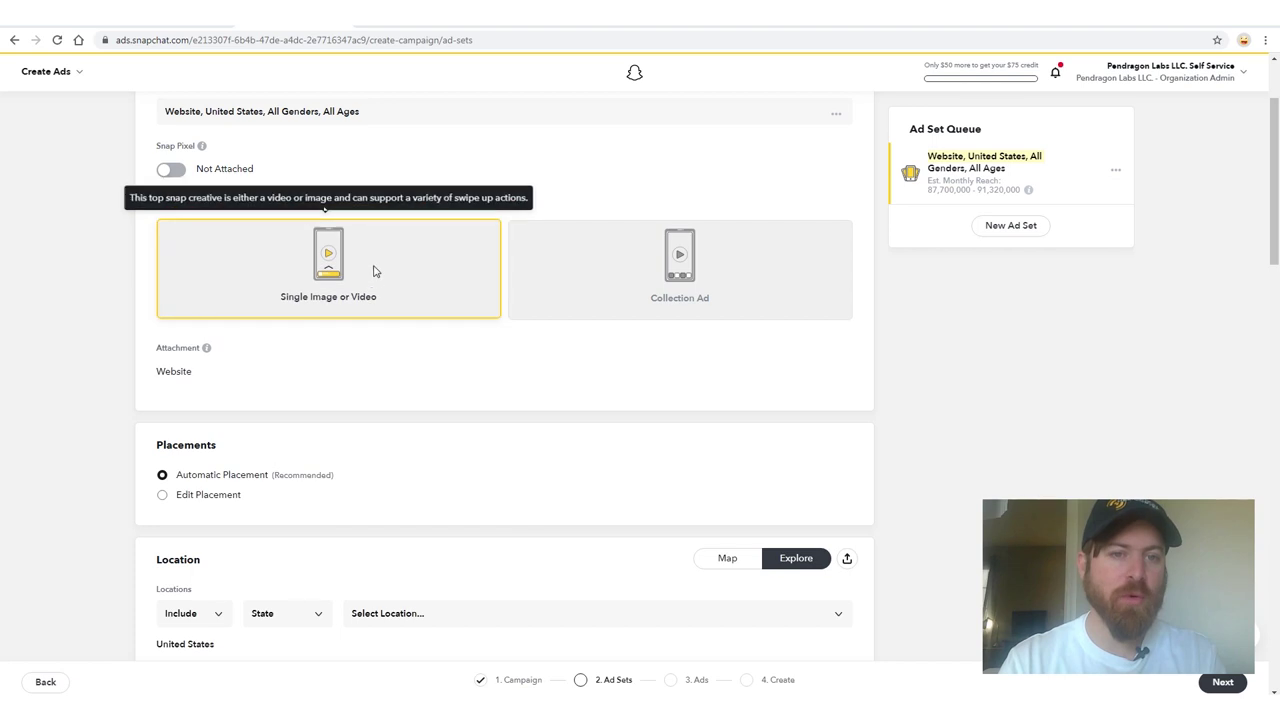
{"action": "scroll", "coordinate": [361, 338], "scroll_direction": "down", "scroll_amount": 3}
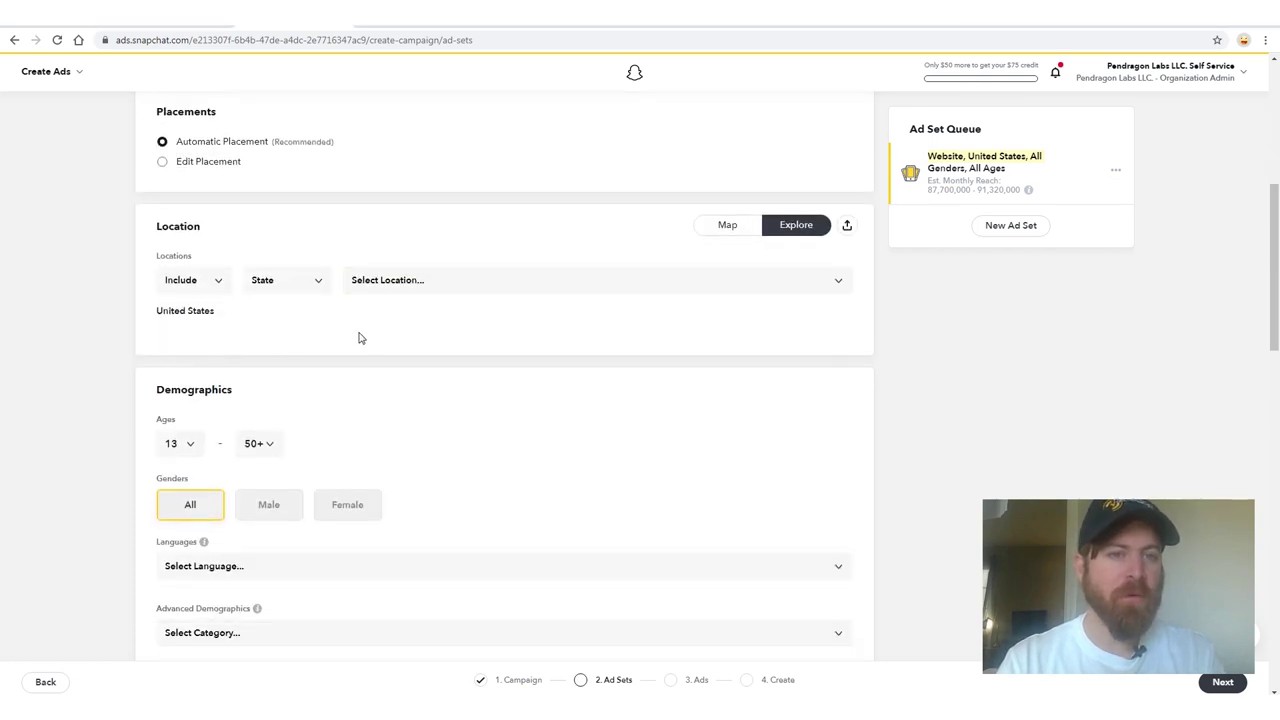
{"action": "left_click", "coordinate": [162, 162]}
{"action": "left_click", "coordinate": [162, 141]}
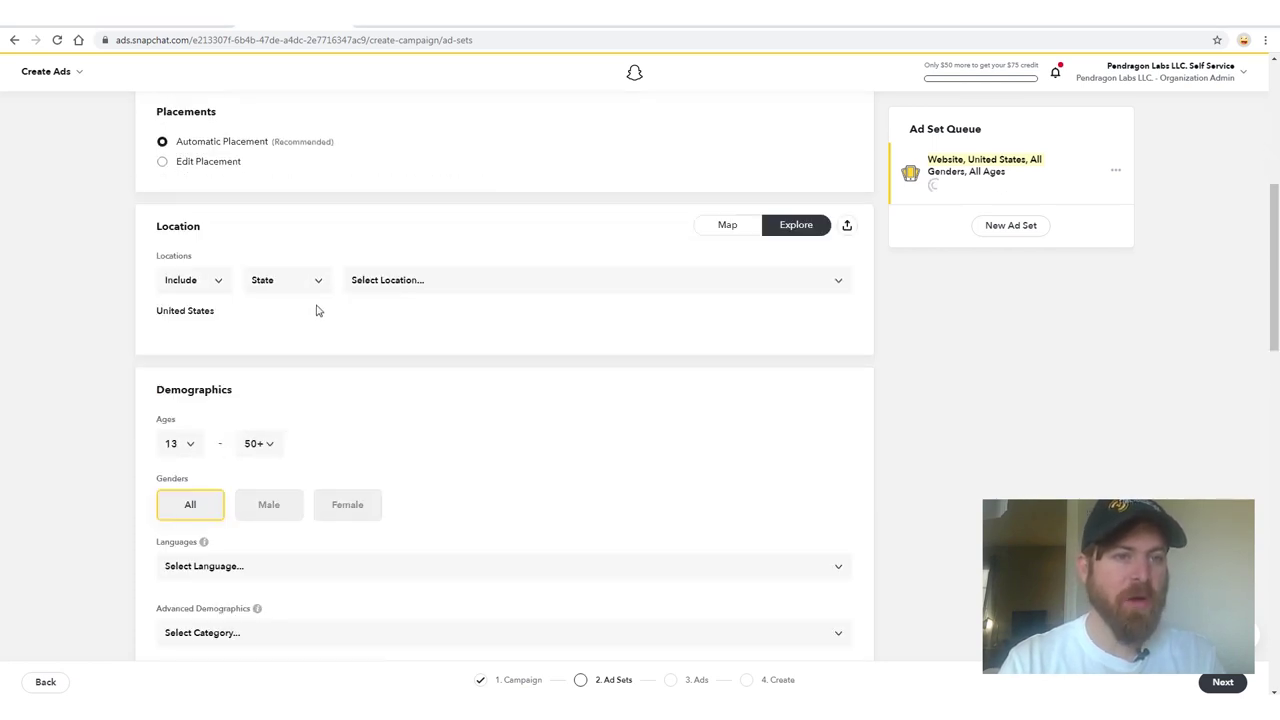
- Replace United States with Australia as the ad set's target location
{"action": "scroll", "coordinate": [300, 286], "scroll_direction": "down", "scroll_amount": 1}
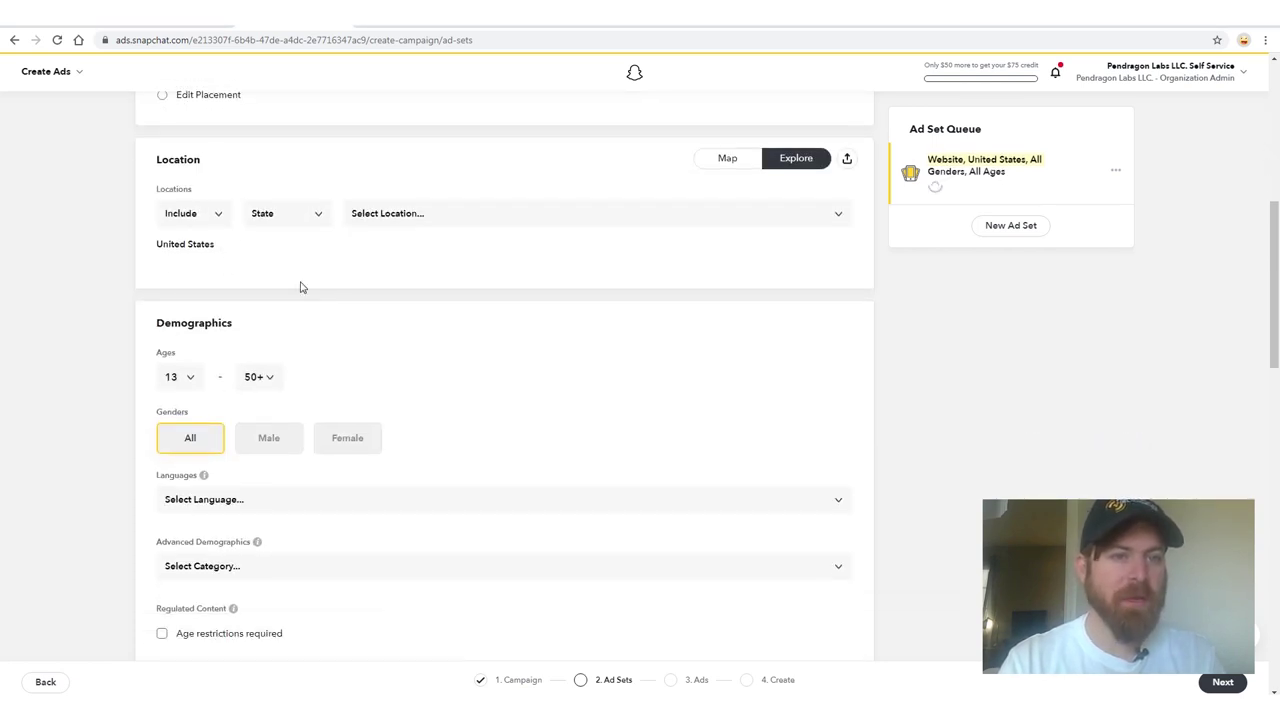
{"action": "left_click", "coordinate": [452, 212]}
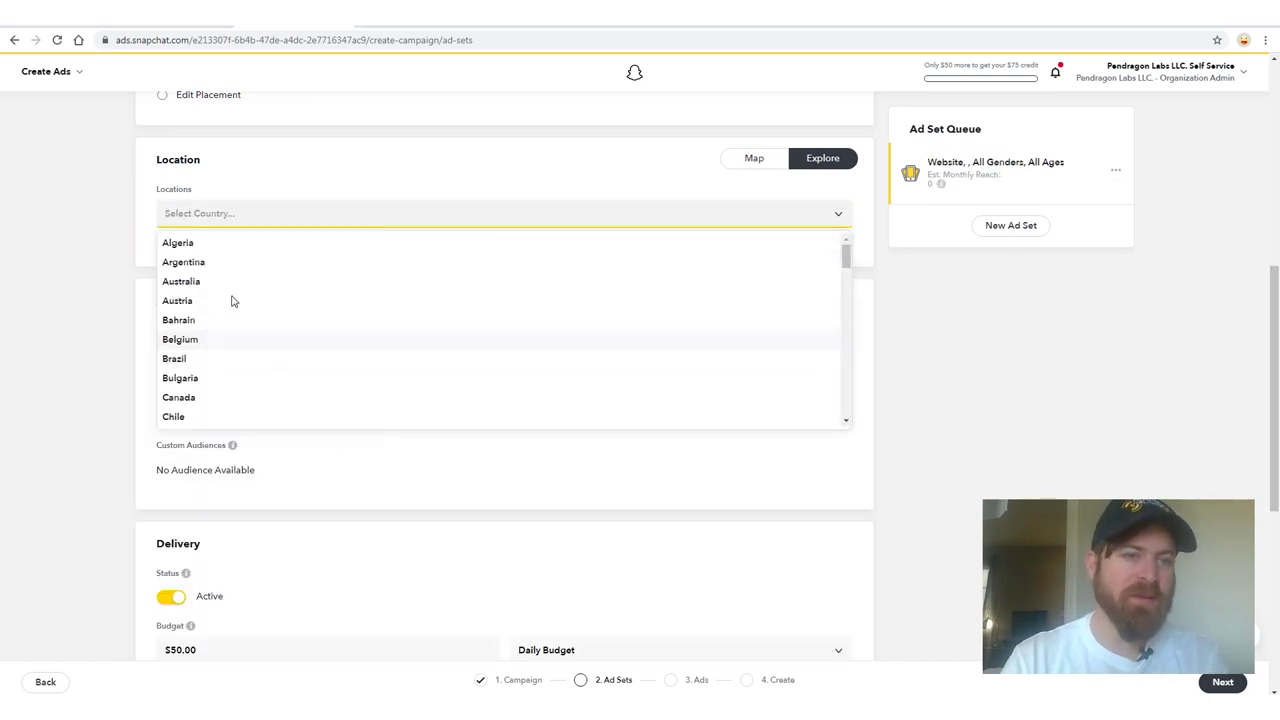
{"action": "left_click", "coordinate": [212, 283]}
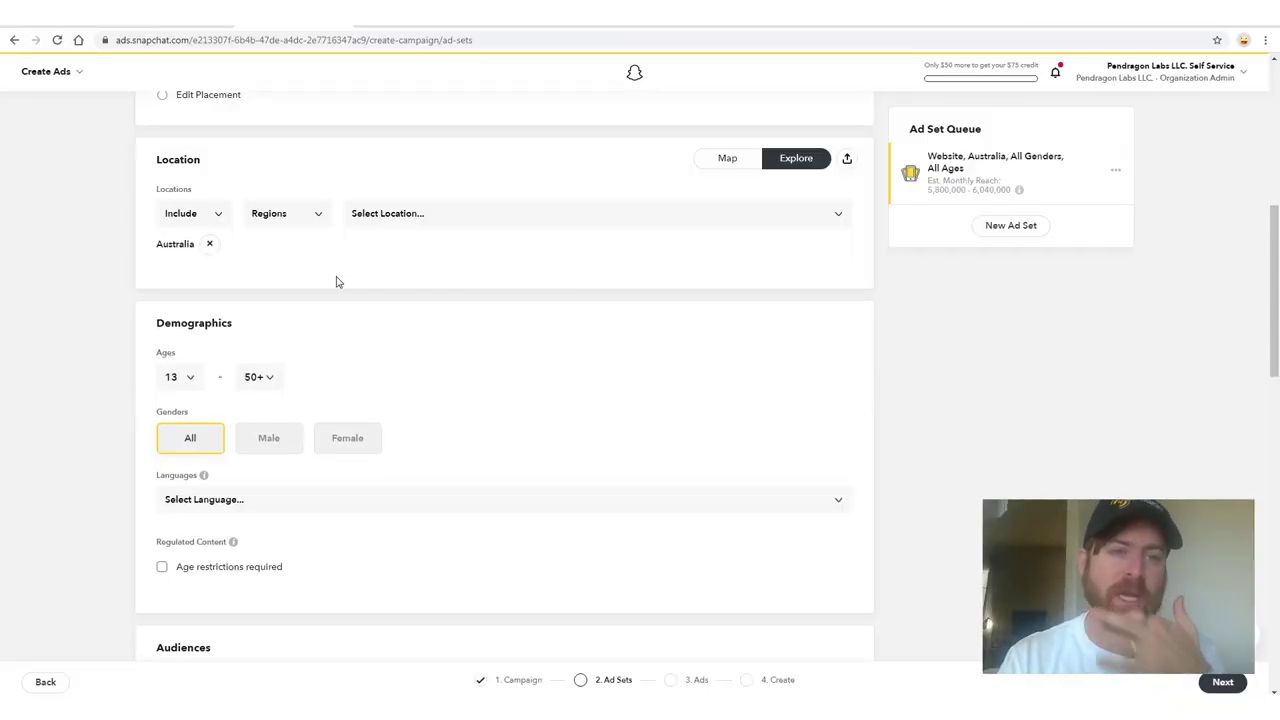
- Set the ad set's minimum age to 21 and its audience language to English
{"action": "scroll", "coordinate": [316, 243], "scroll_direction": "down", "scroll_amount": 2}
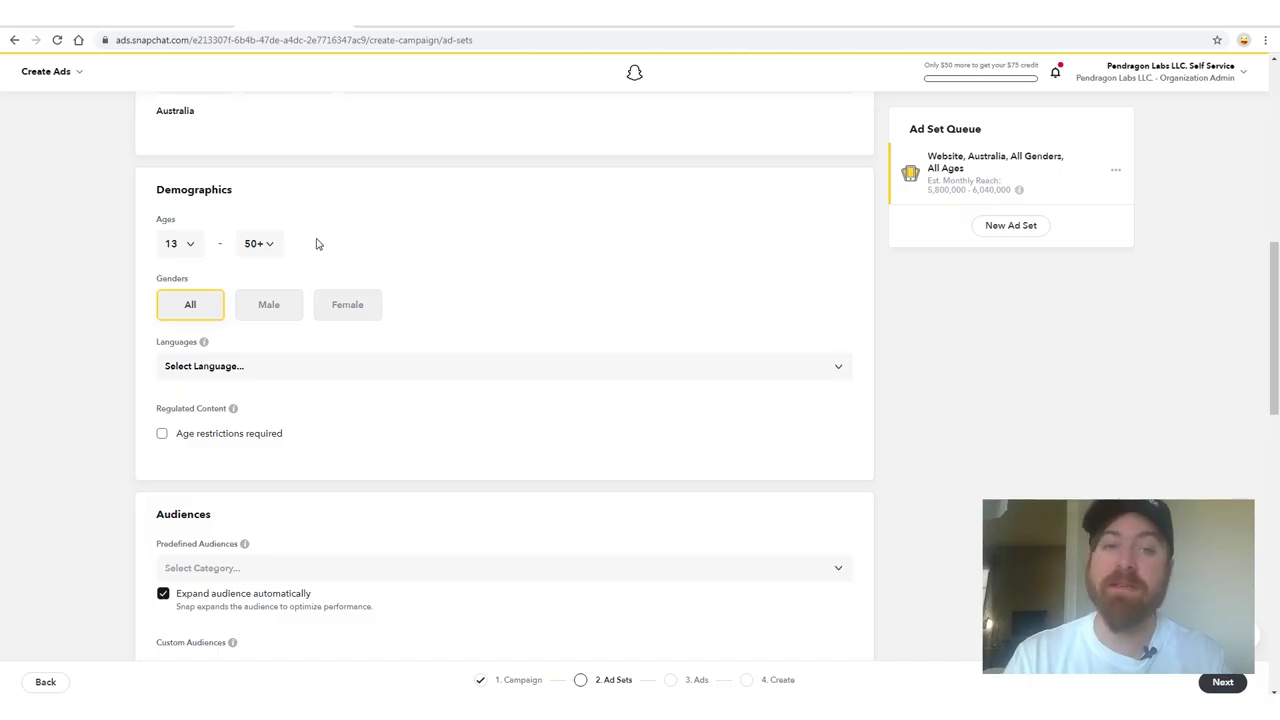
{"action": "left_click", "coordinate": [178, 243]}
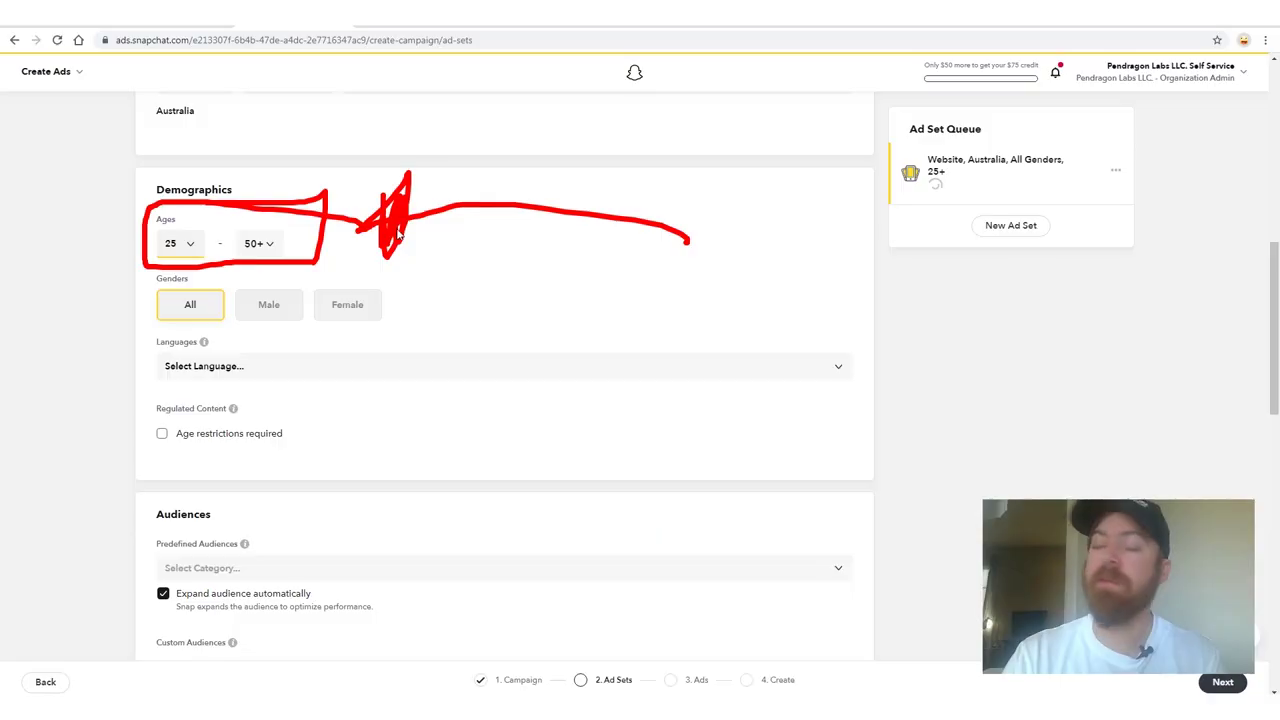
{"action": "left_click", "coordinate": [189, 241]}
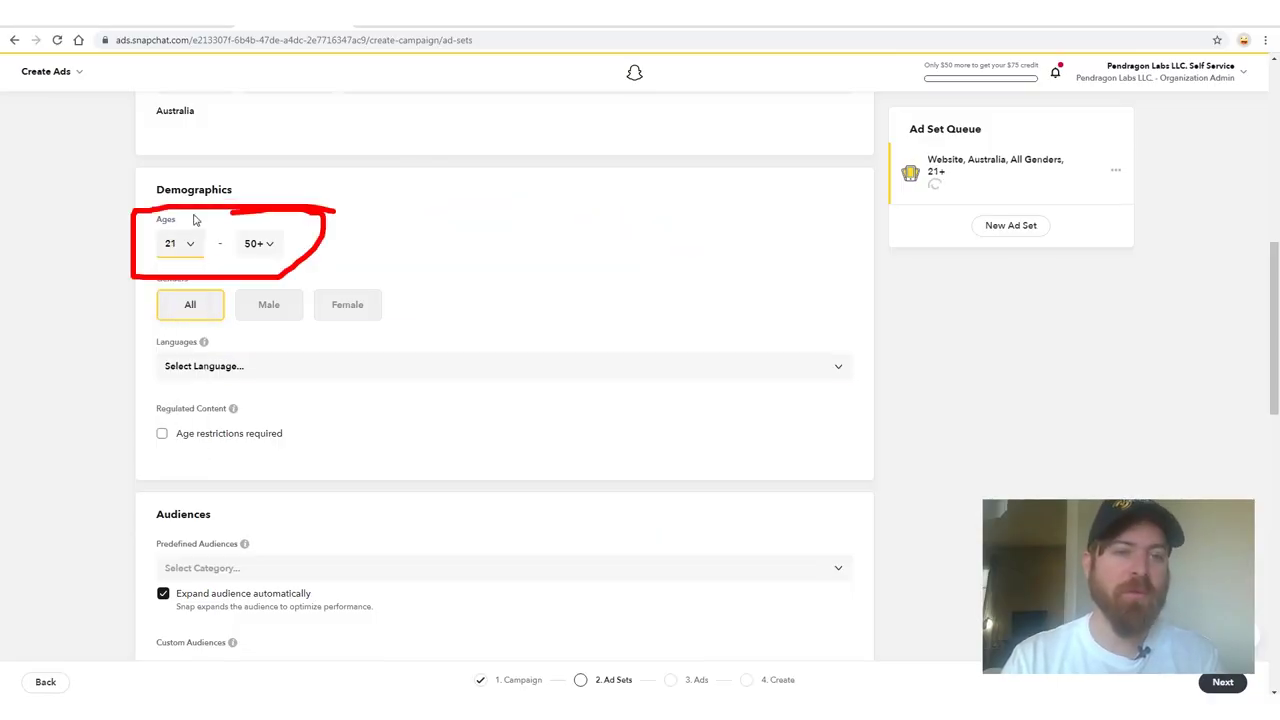
{"action": "left_click", "coordinate": [340, 366]}
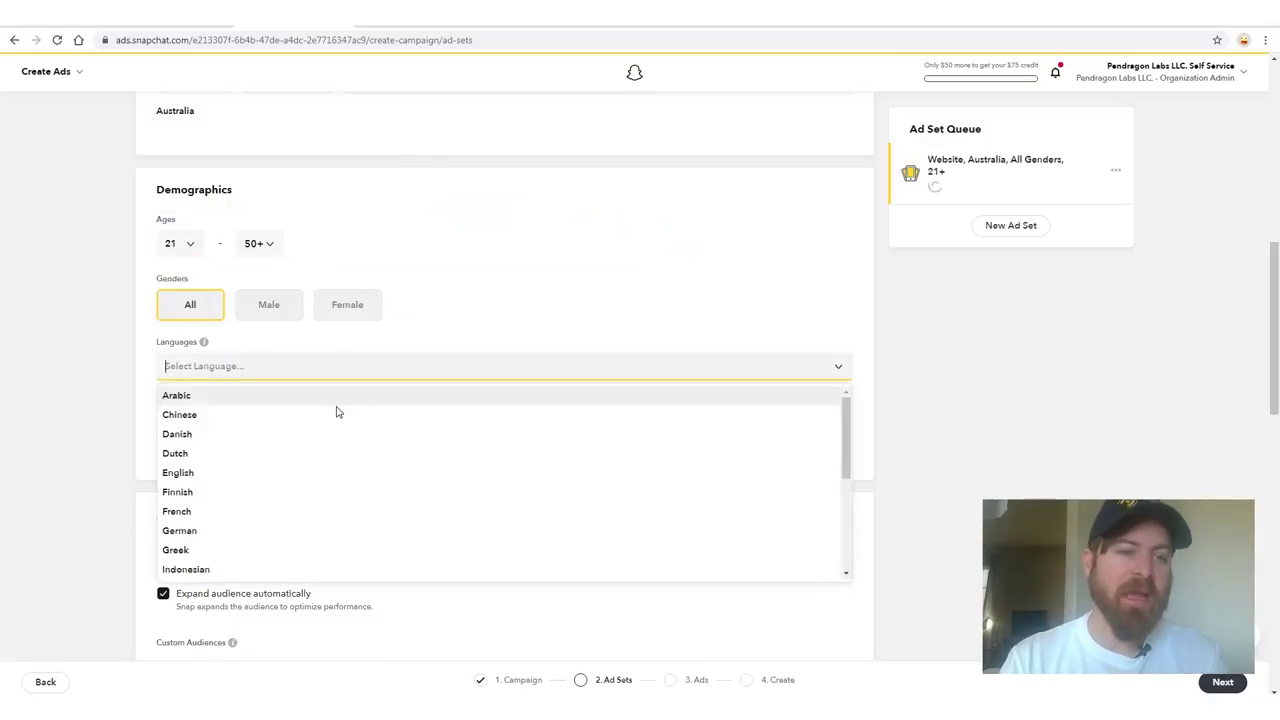
{"action": "left_click", "coordinate": [187, 476]}
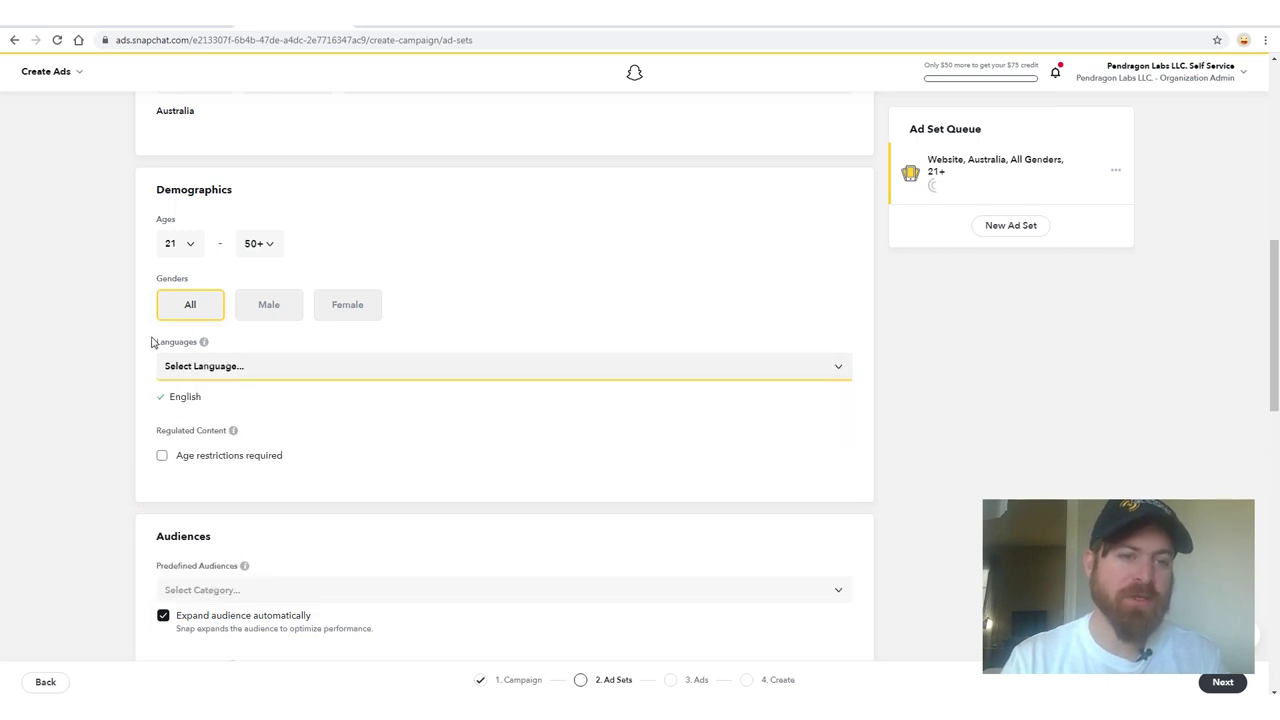
{"action": "scroll", "coordinate": [136, 432], "scroll_direction": "down", "scroll_amount": 4}
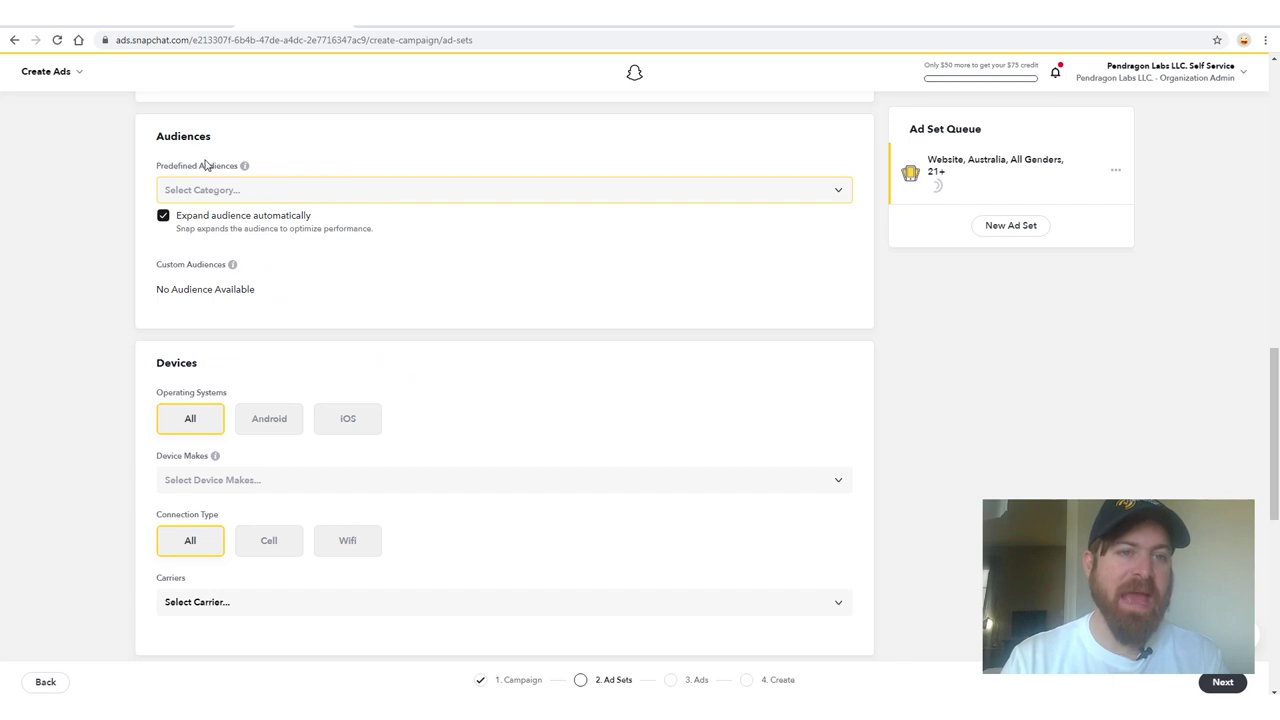
- Add the Lifestyles category Adventure Seekers as the ad set's predefined audience
{"action": "left_click_drag", "start_coordinate": [113, 125], "coordinate": [249, 337]}
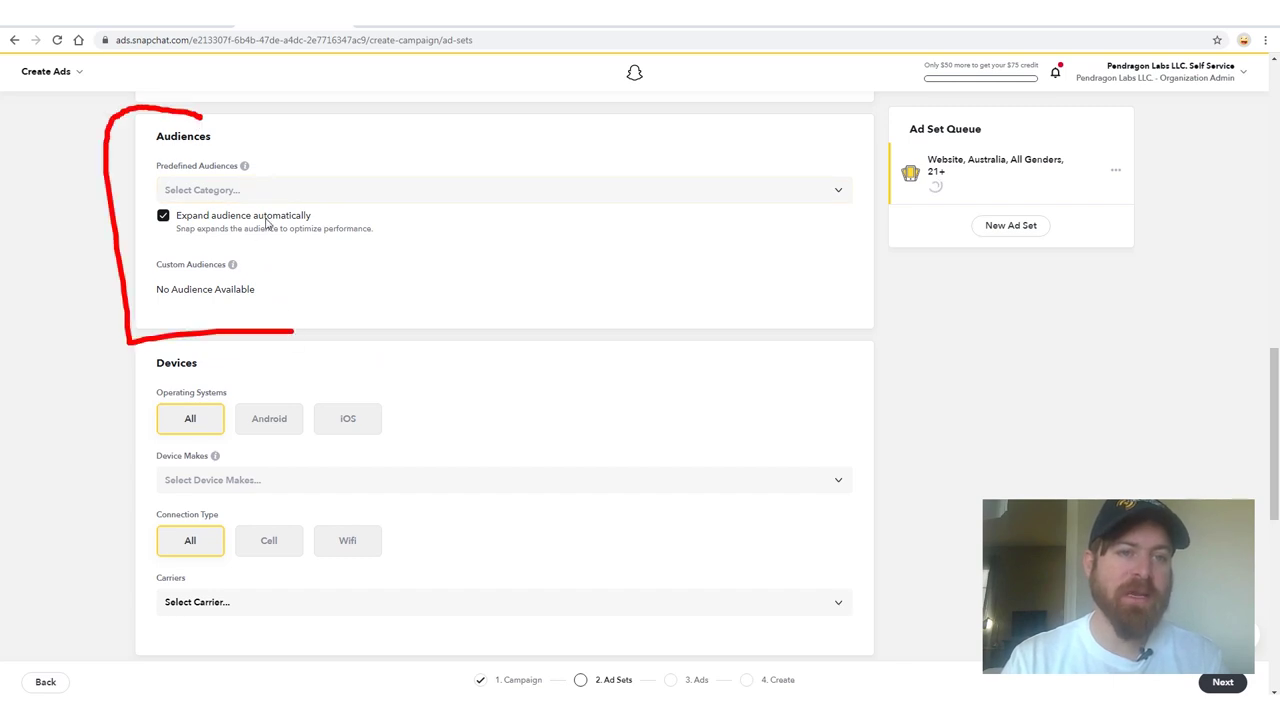
{"action": "left_click_drag", "start_coordinate": [813, 160], "coordinate": [830, 150]}
{"action": "mouse_move", "coordinate": [807, 517]}
{"action": "left_mouse_down"}
{"action": "mouse_move", "coordinate": [820, 306]}
{"action": "mouse_move", "coordinate": [872, 292]}
{"action": "left_mouse_up"}
{"action": "left_click", "coordinate": [838, 190]}
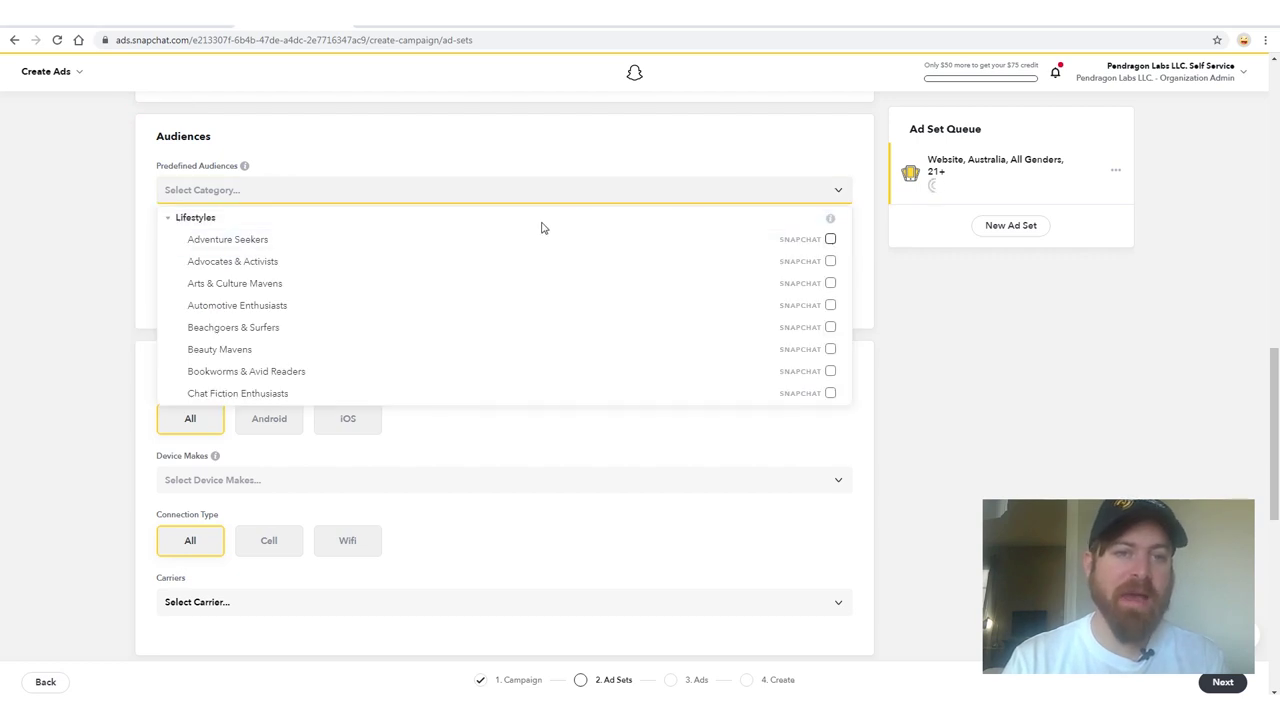
{"action": "left_click_drag", "start_coordinate": [557, 230], "coordinate": [240, 232]}
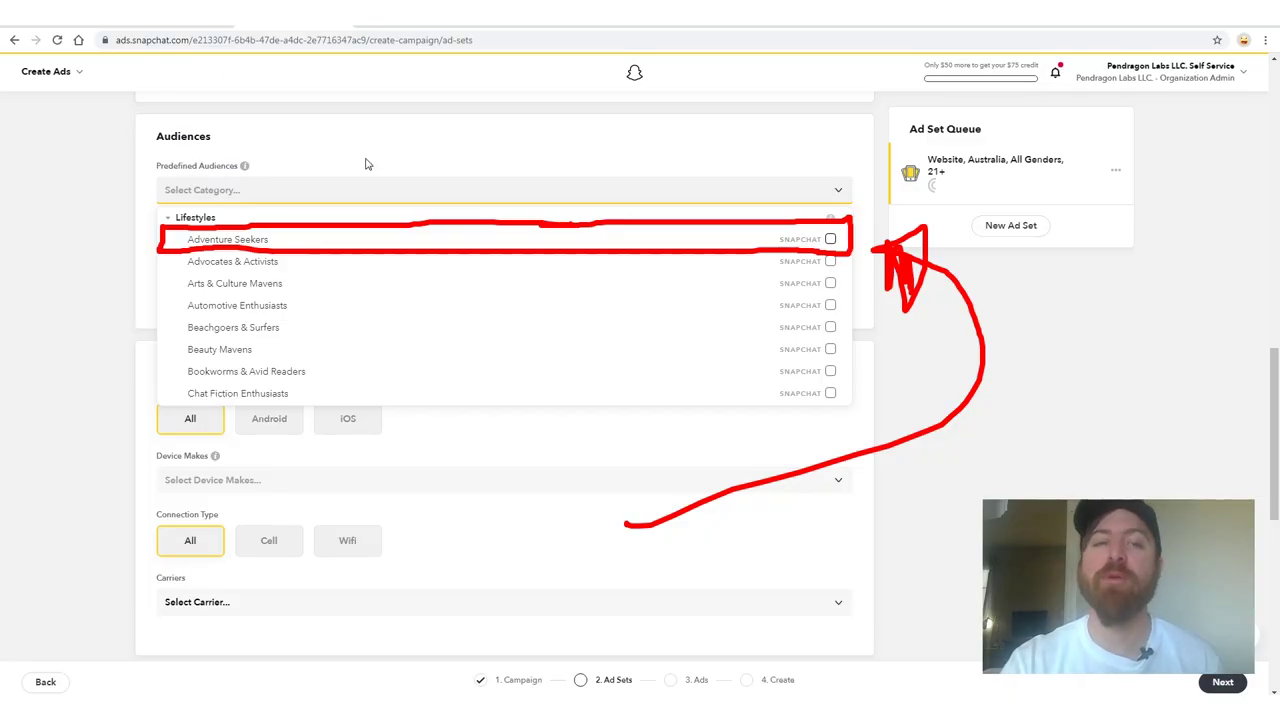
{"action": "left_click_drag", "start_coordinate": [377, 72], "coordinate": [148, 228]}
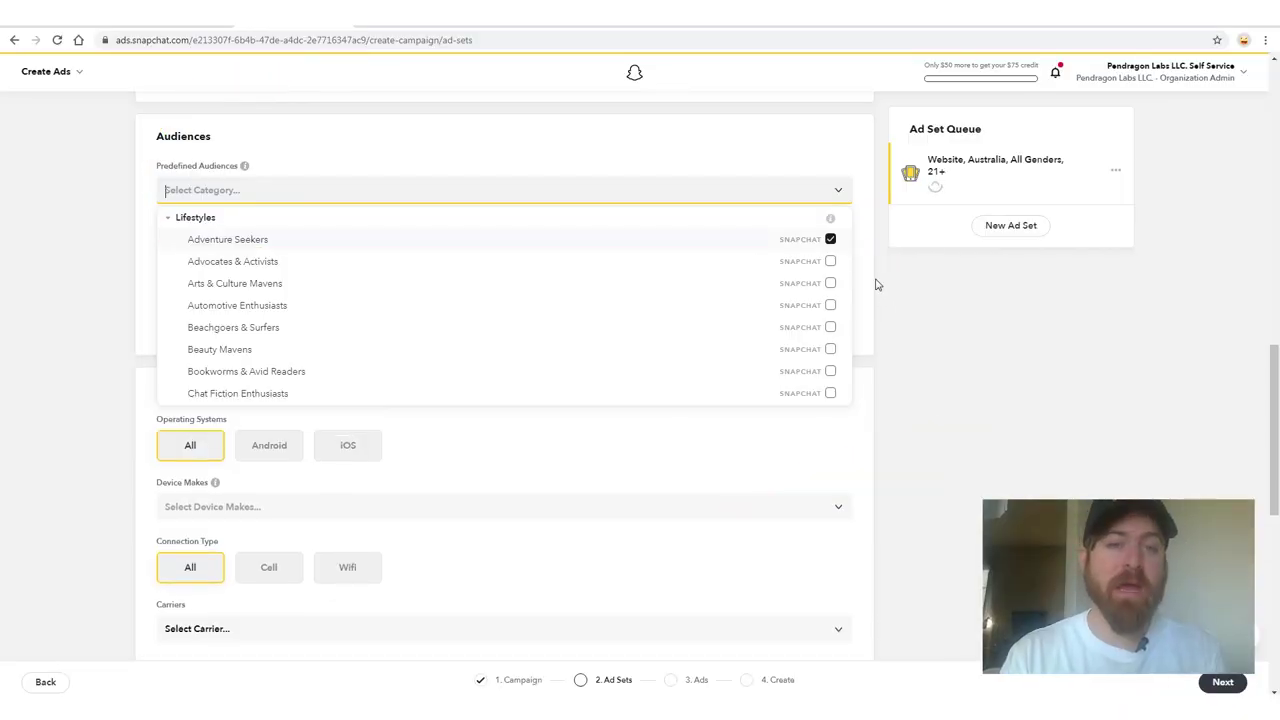
{"action": "left_click", "coordinate": [891, 278]}
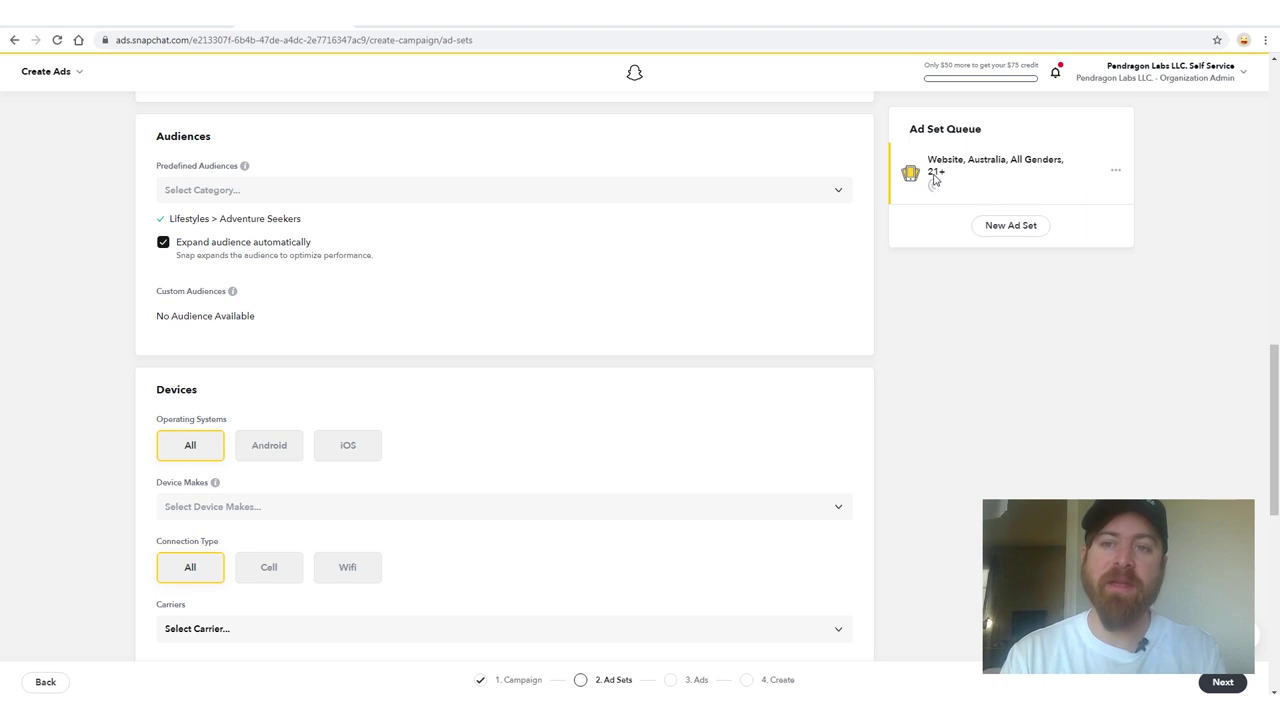
- Keep Swipe Up as the ad set's delivery goal and continue to the ad design stage
{"action": "scroll", "coordinate": [880, 277], "scroll_direction": "down", "scroll_amount": 5}
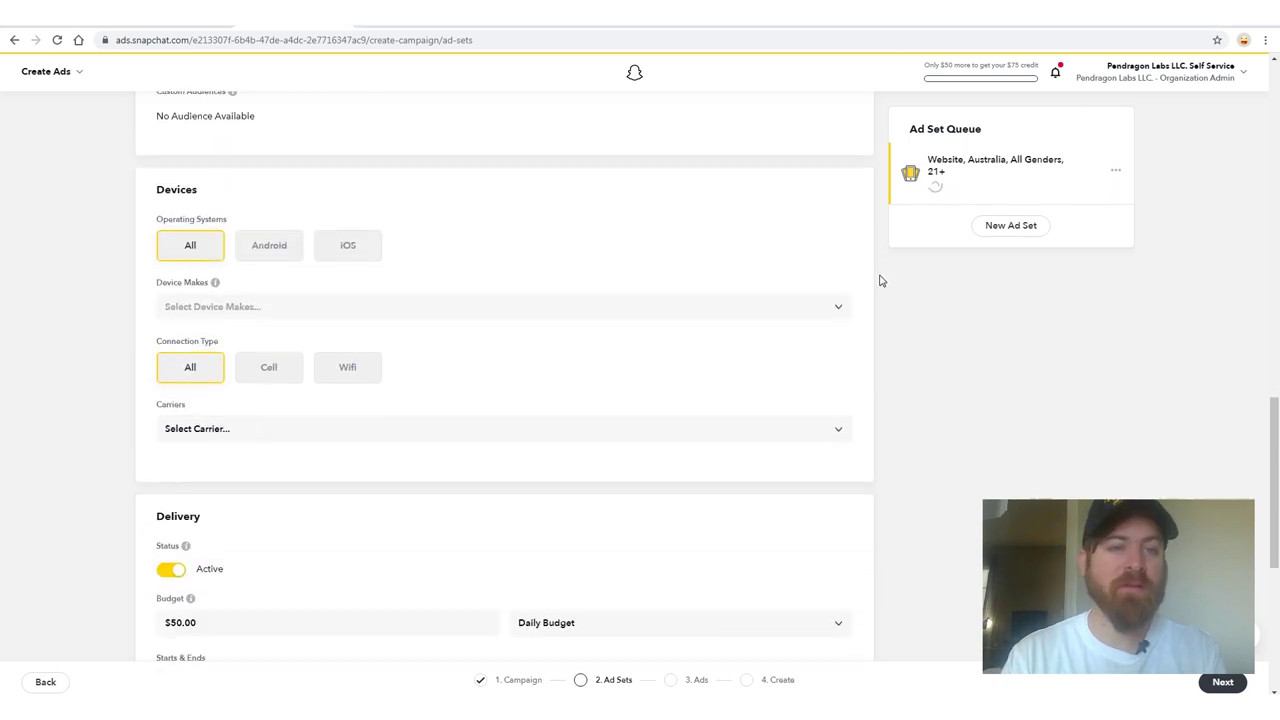
{"action": "scroll", "coordinate": [457, 251], "scroll_direction": "up", "scroll_amount": 1}
{"action": "scroll", "coordinate": [451, 317], "scroll_direction": "down", "scroll_amount": 3}
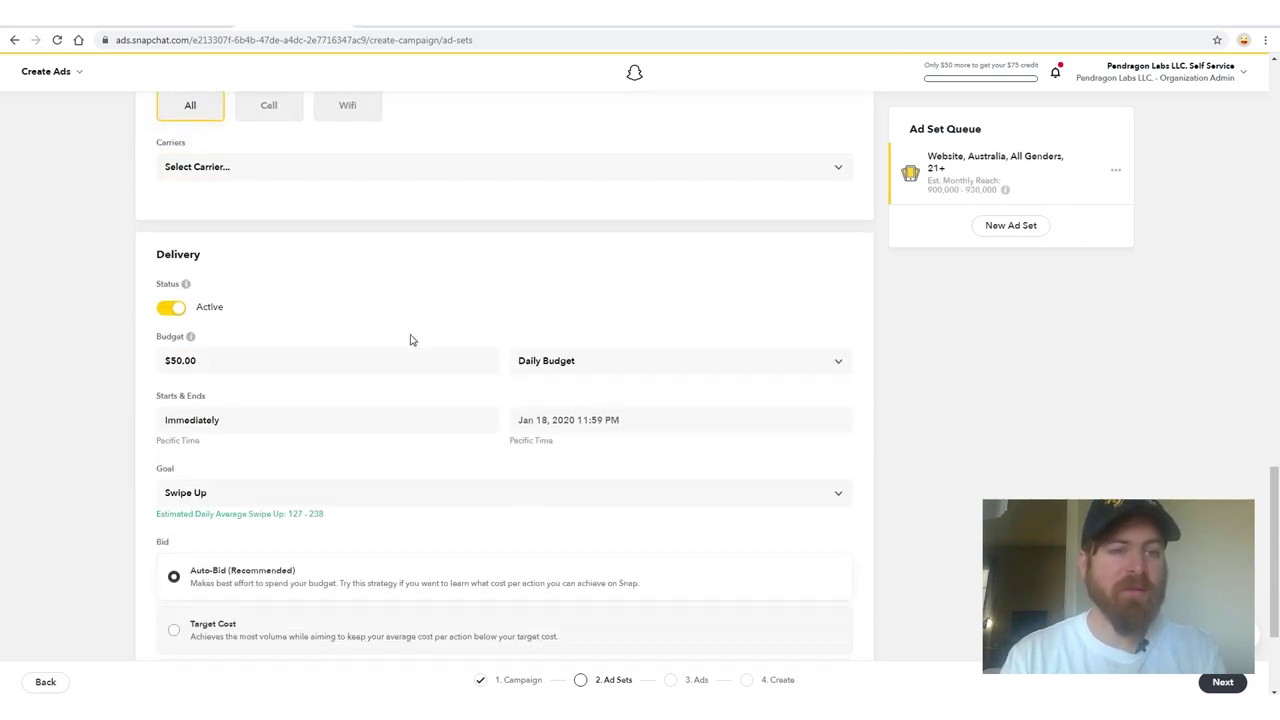
{"action": "left_click", "coordinate": [262, 308]}
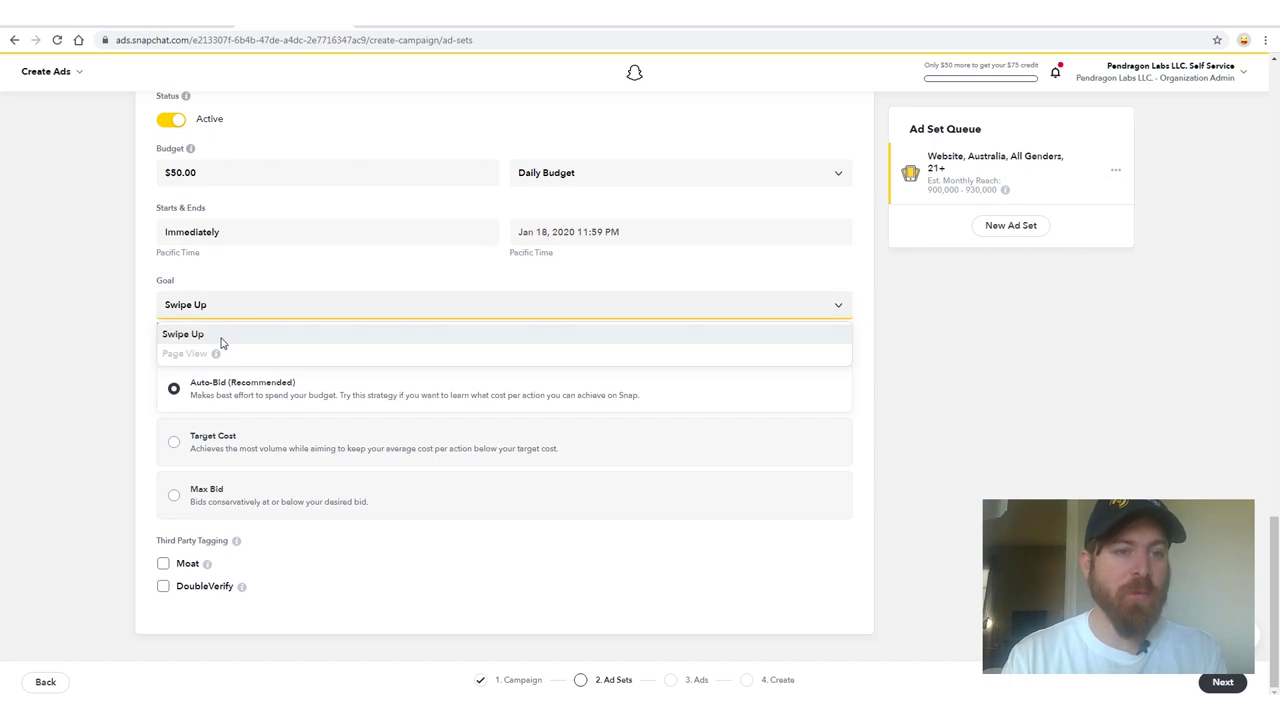
{"action": "left_click", "coordinate": [215, 338]}
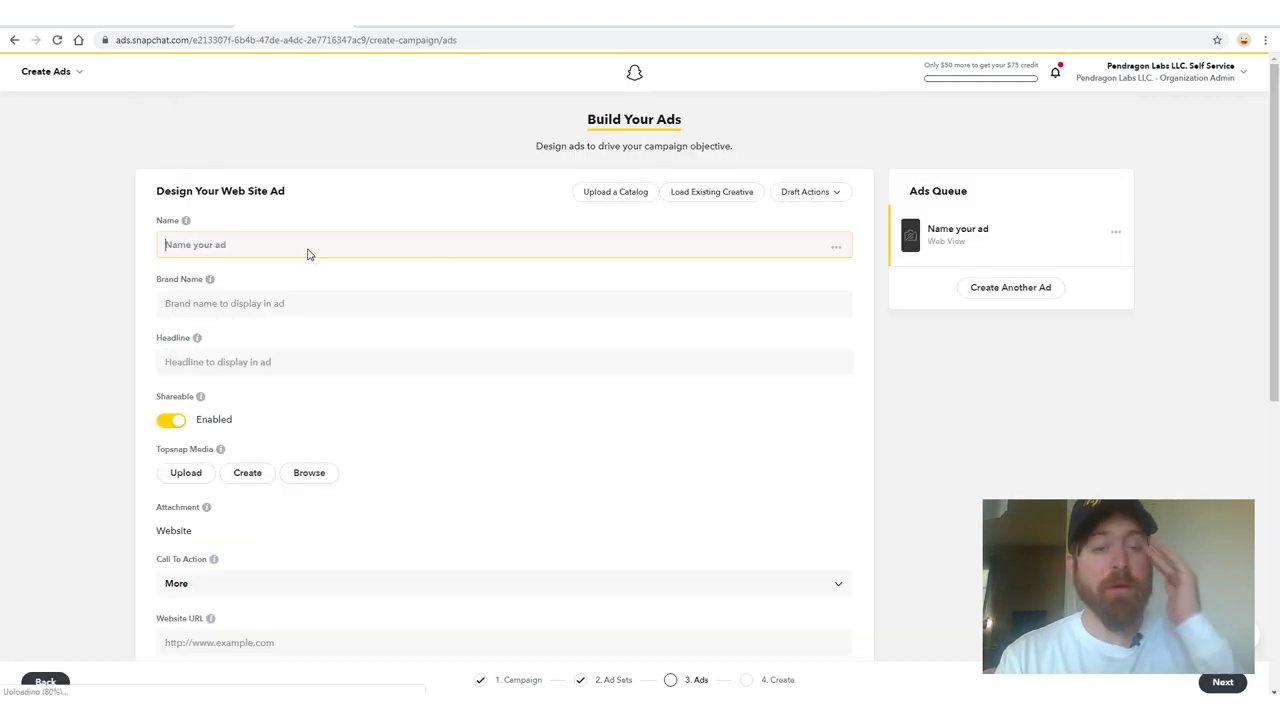
- Name the ad test1 and set its brand name to New Career Advice
{"action": "type", "text": "test1"}
{"action": "key", "text": "Tab"}
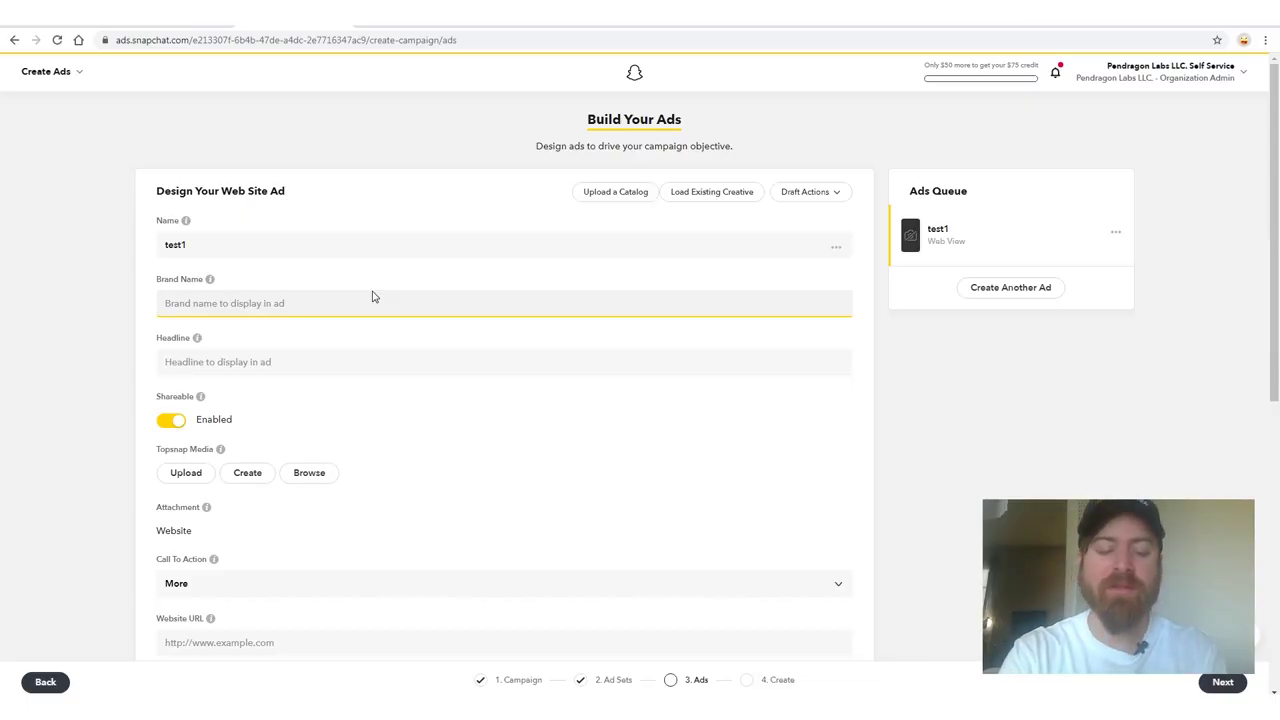
{"action": "left_click", "coordinate": [120, 12]}
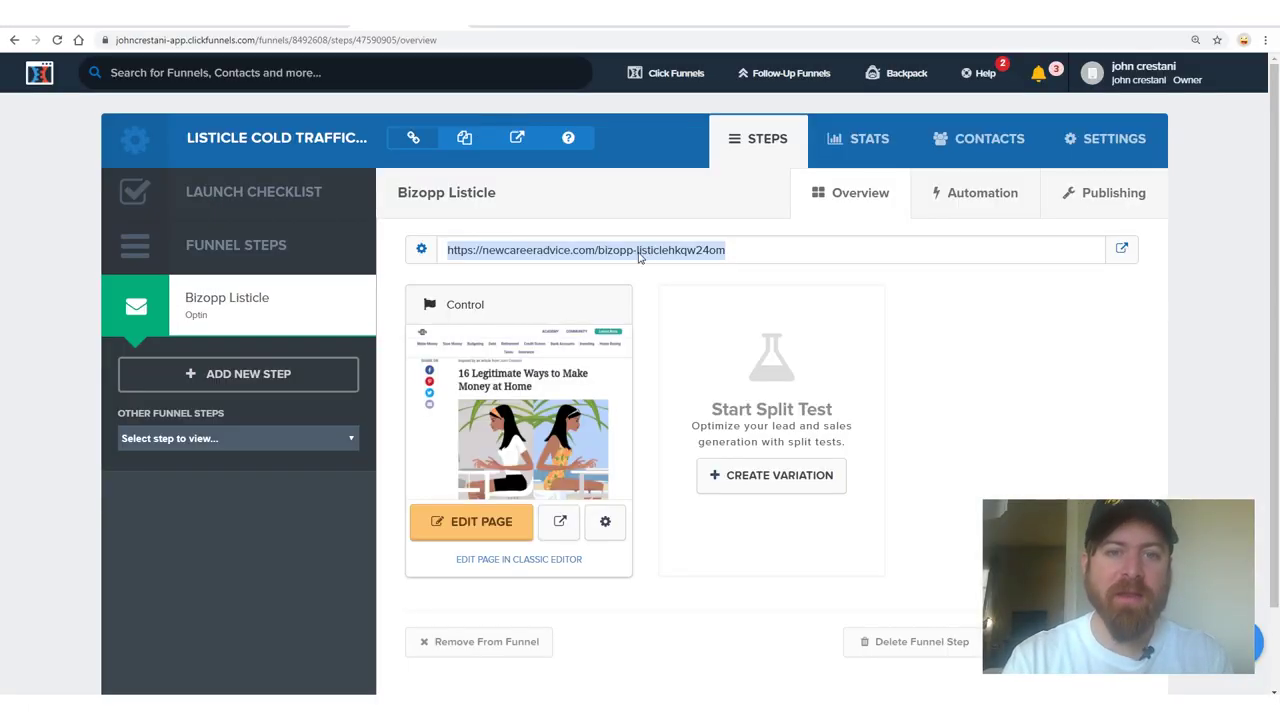
{"action": "mouse_move", "coordinate": [576, 207]}
{"action": "left_mouse_down"}
{"action": "mouse_move", "coordinate": [509, 291]}
{"action": "mouse_move", "coordinate": [700, 255]}
{"action": "mouse_move", "coordinate": [445, 240]}
{"action": "left_mouse_up"}
{"action": "left_click_drag", "start_coordinate": [613, 620], "coordinate": [532, 307]}
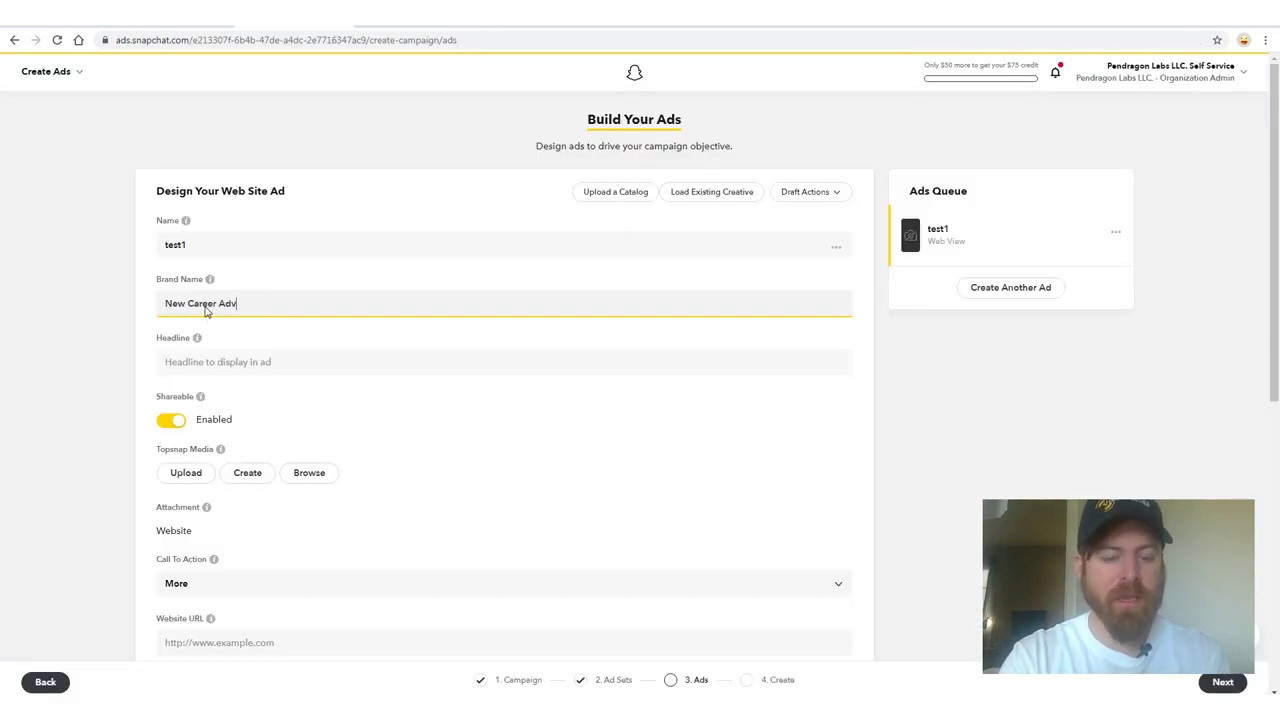
- Copy the article title "16 Legitimate Ways to Make Money at Home" from the newcareeradvice.com presell page
{"action": "left_click", "coordinate": [523, 354]}
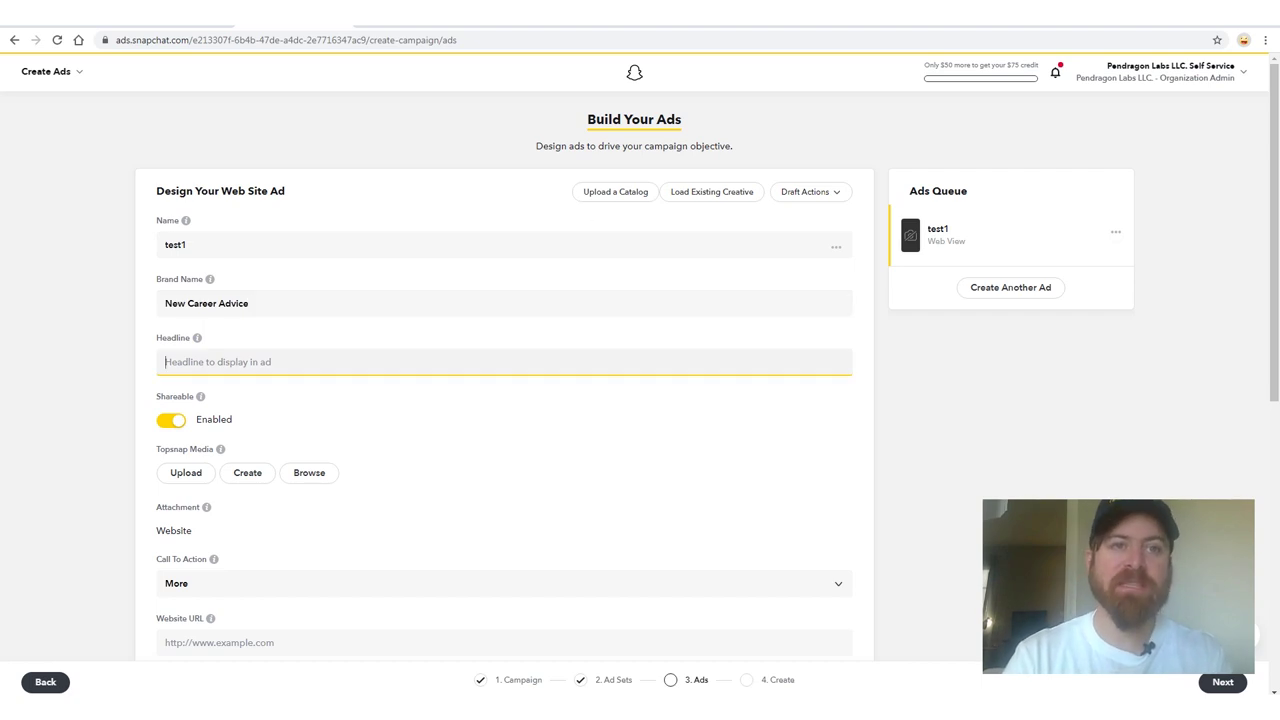
{"action": "key", "text": "ctrl+Tab"}
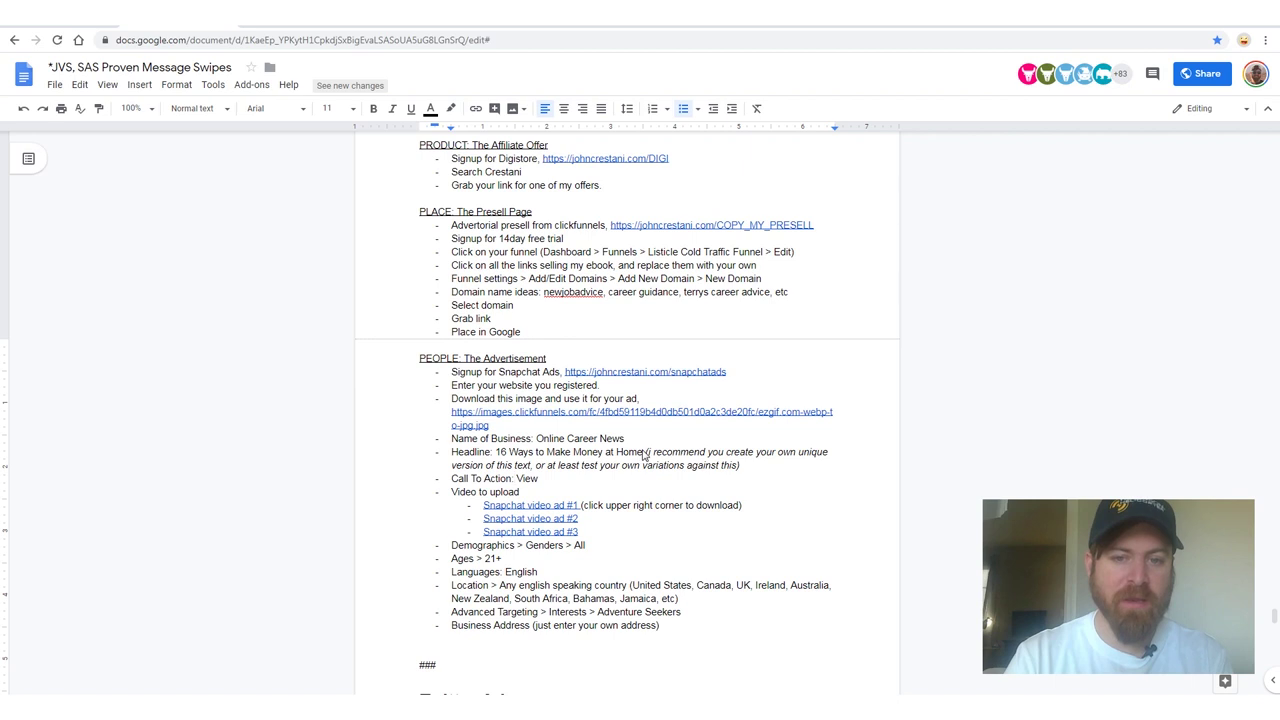
{"action": "key", "text": "ctrl+Tab"}
{"action": "left_click_drag", "start_coordinate": [678, 240], "coordinate": [434, 205]}
{"action": "key", "text": "ctrl+c"}
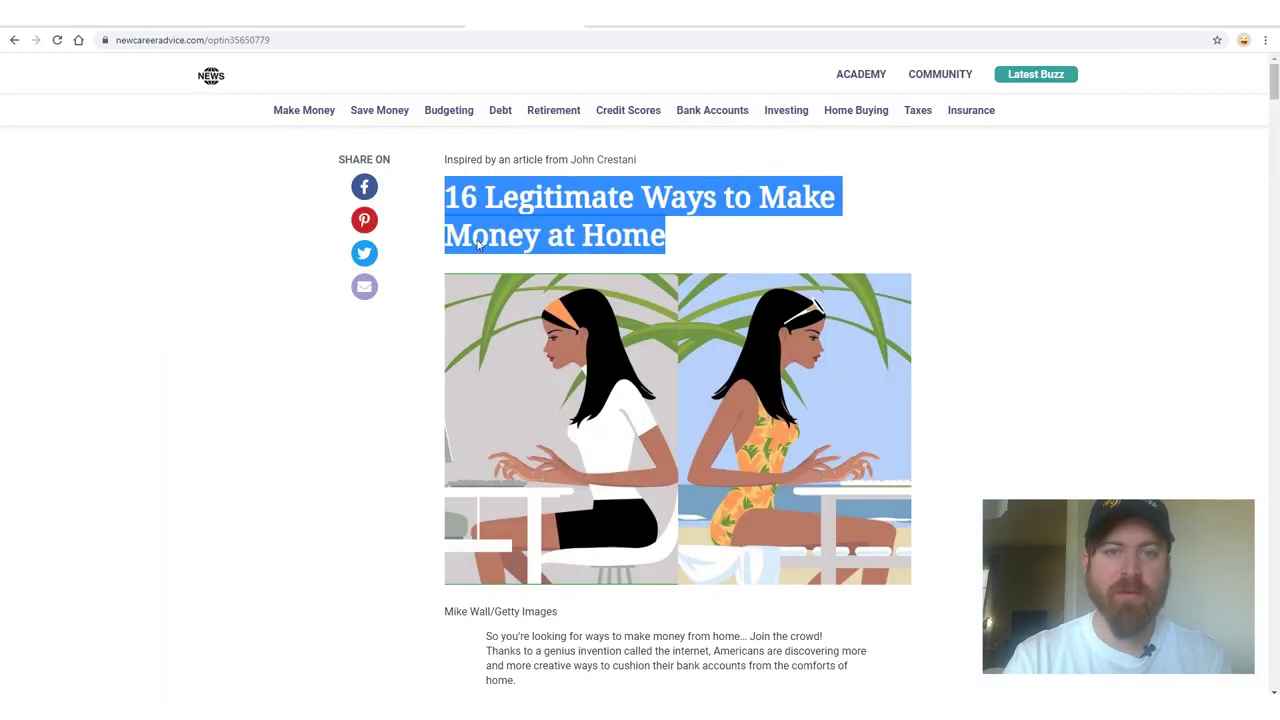
- Paste the copied title as the Snapchat ad's headline and shorten it to "16 Ways to Make Money at Home"
{"action": "key", "text": "ctrl+Tab"}
{"action": "right_click", "coordinate": [228, 368]}
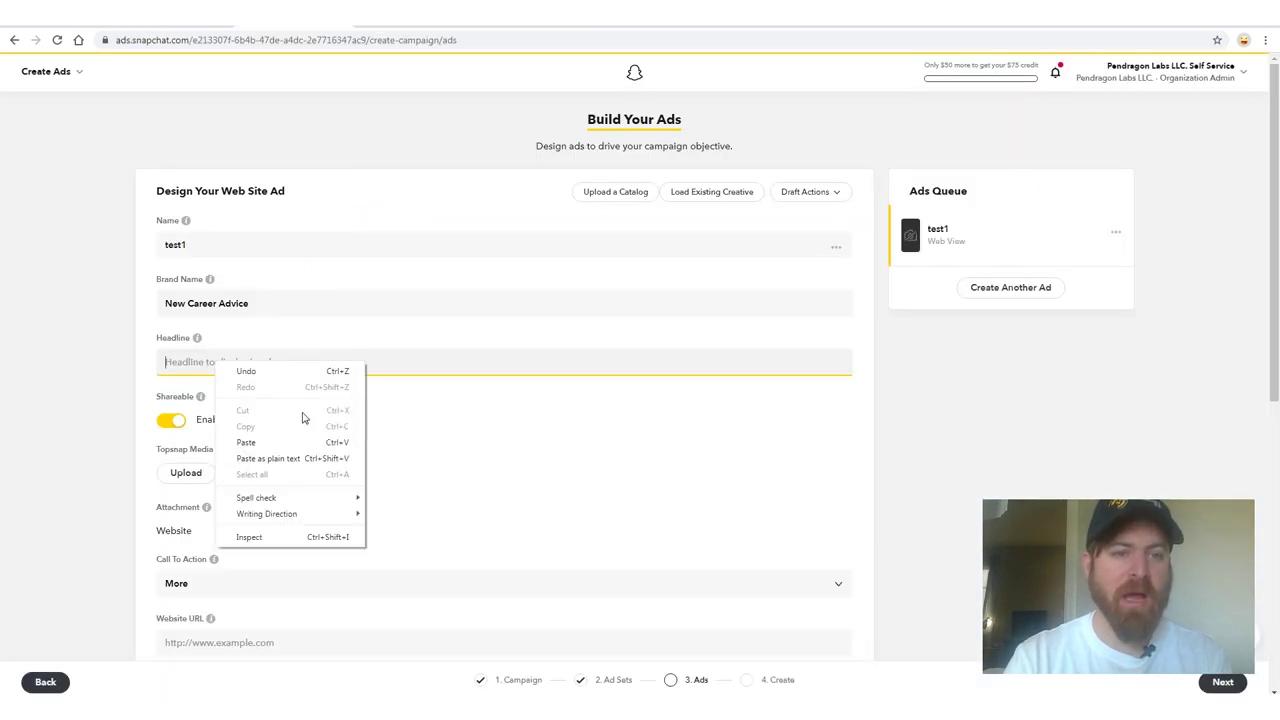
{"action": "left_click", "coordinate": [300, 441]}
{"action": "left_click_drag", "start_coordinate": [393, 344], "coordinate": [165, 337]}
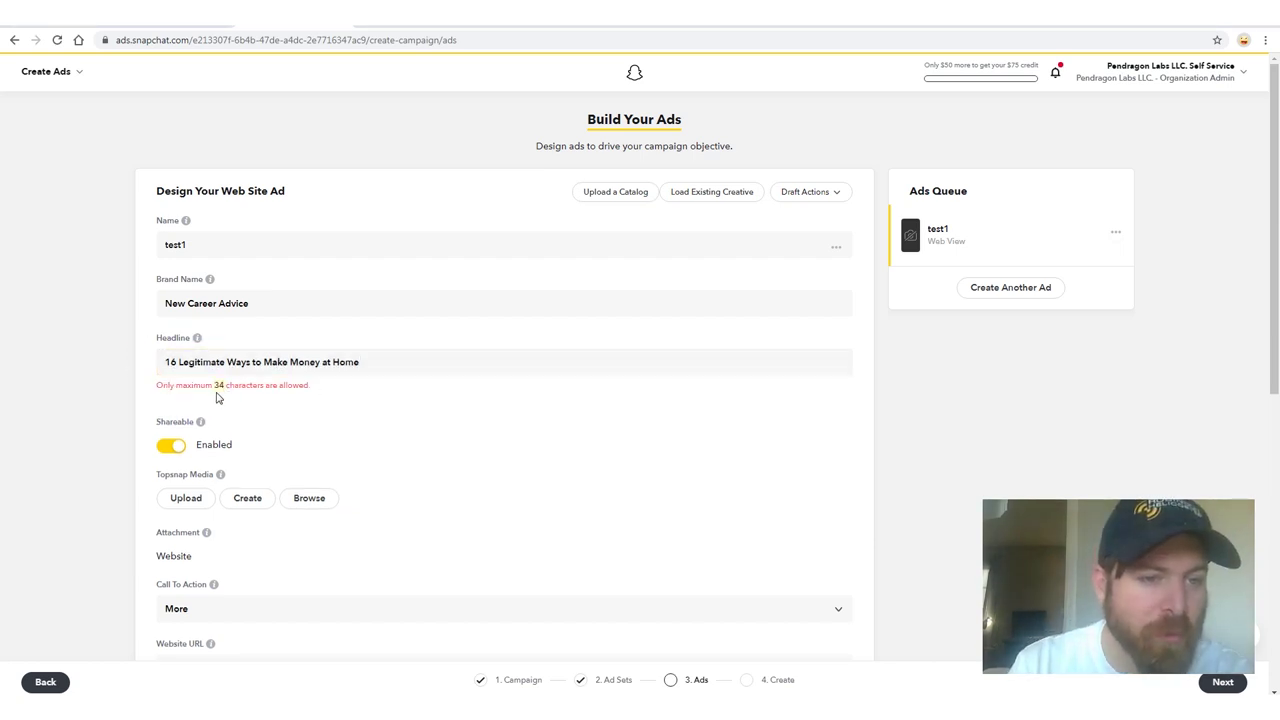
{"action": "left_click_drag", "start_coordinate": [226, 365], "coordinate": [195, 368]}
{"action": "key", "text": "BackSpace"}
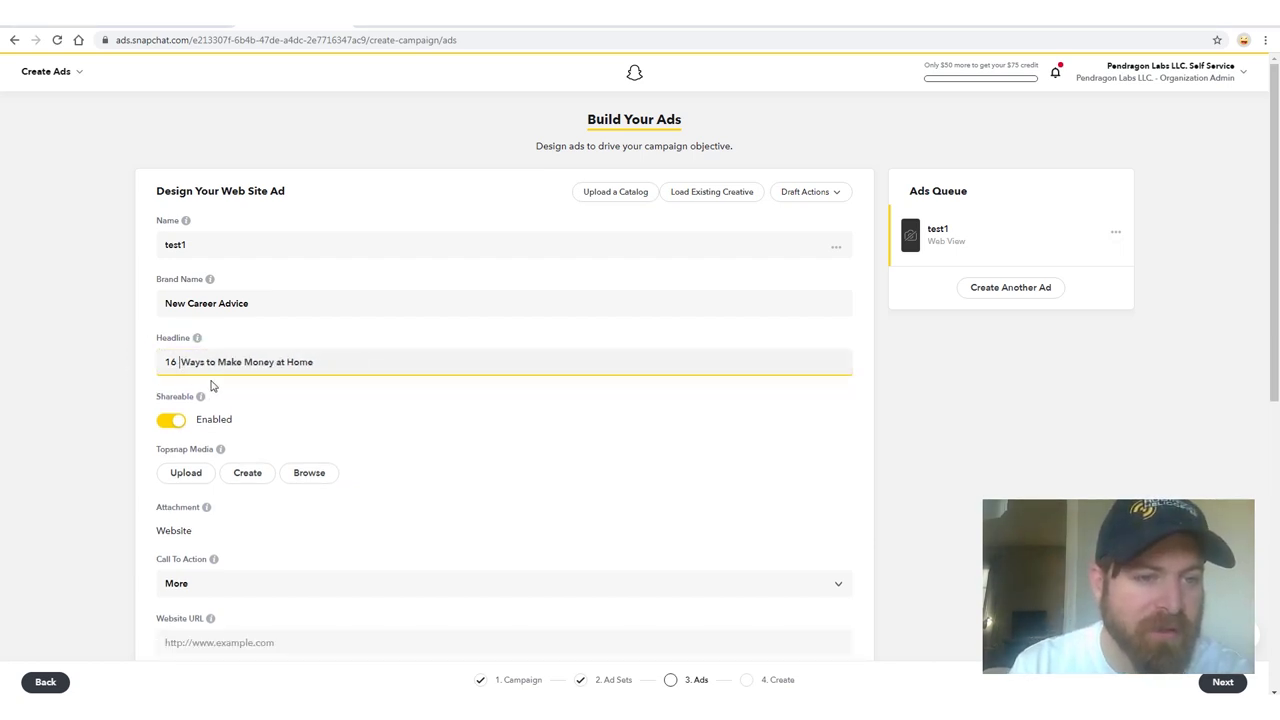
- Switch to the Google Docs swipe file and review its list of Snapchat video ads to upload
{"action": "scroll", "coordinate": [225, 380], "scroll_direction": "down", "scroll_amount": 2}
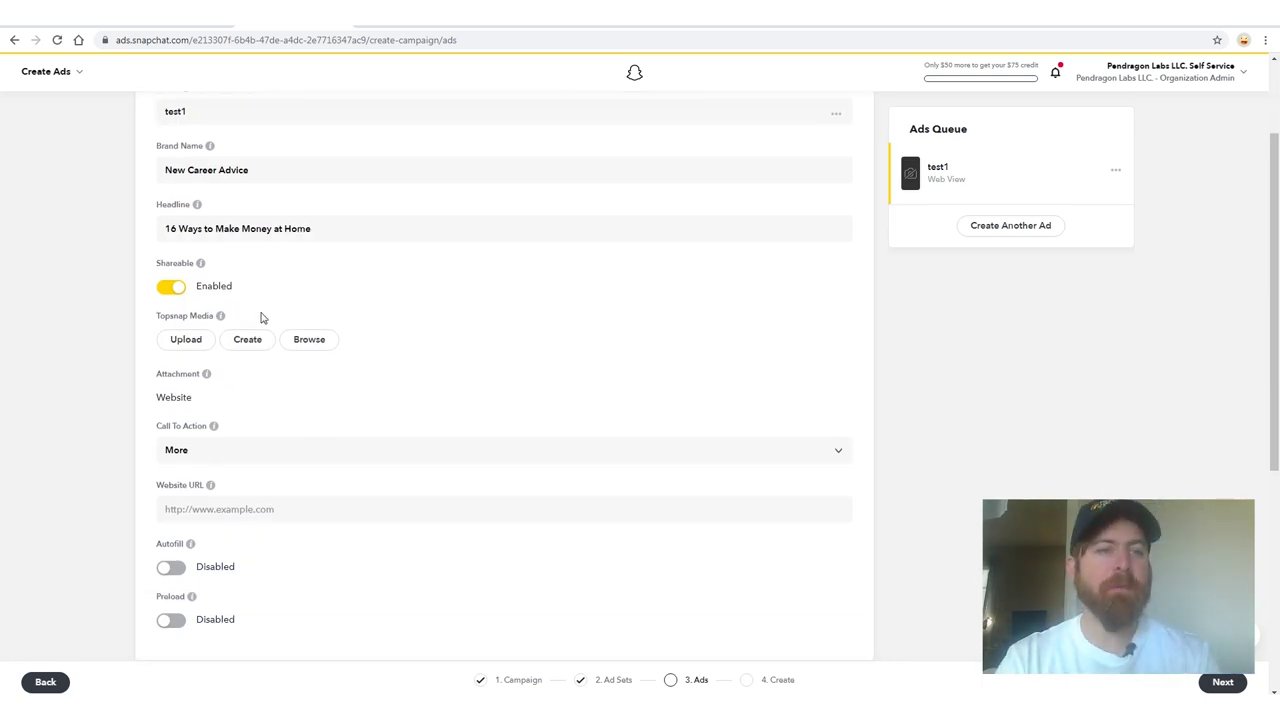
{"action": "left_click", "coordinate": [266, 346]}
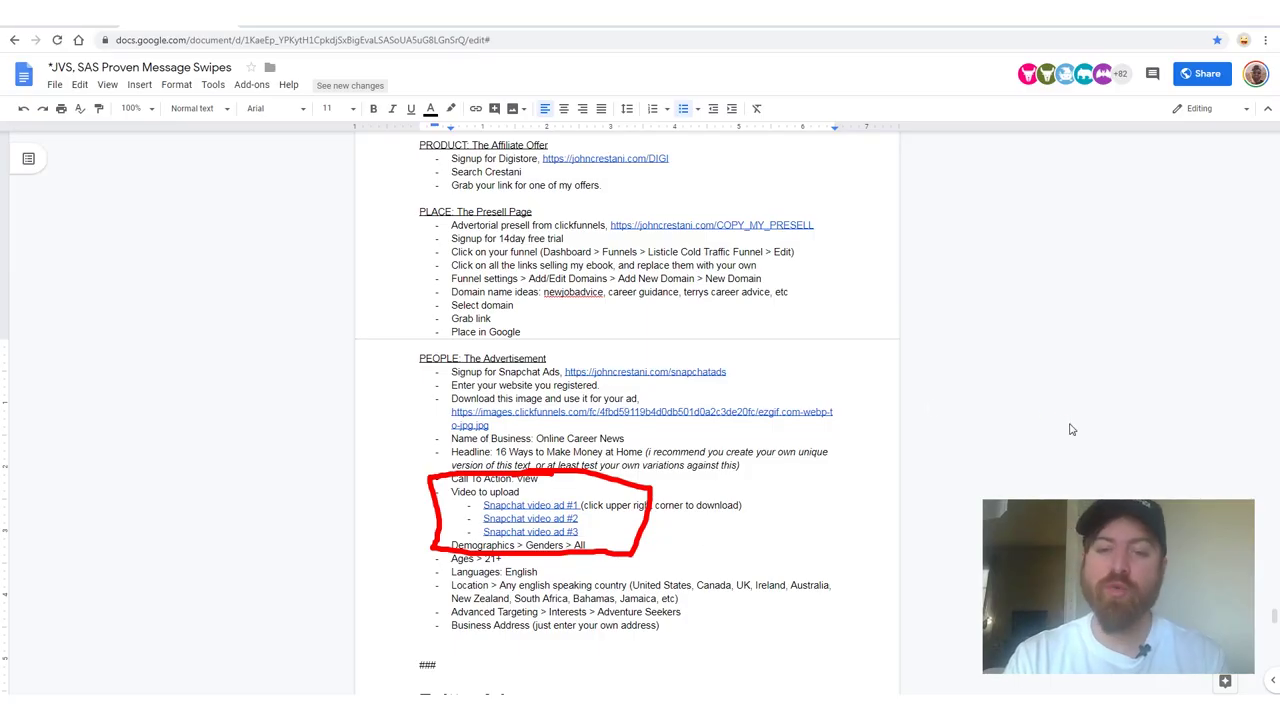
{"action": "left_click_drag", "start_coordinate": [1070, 424], "coordinate": [684, 481]}
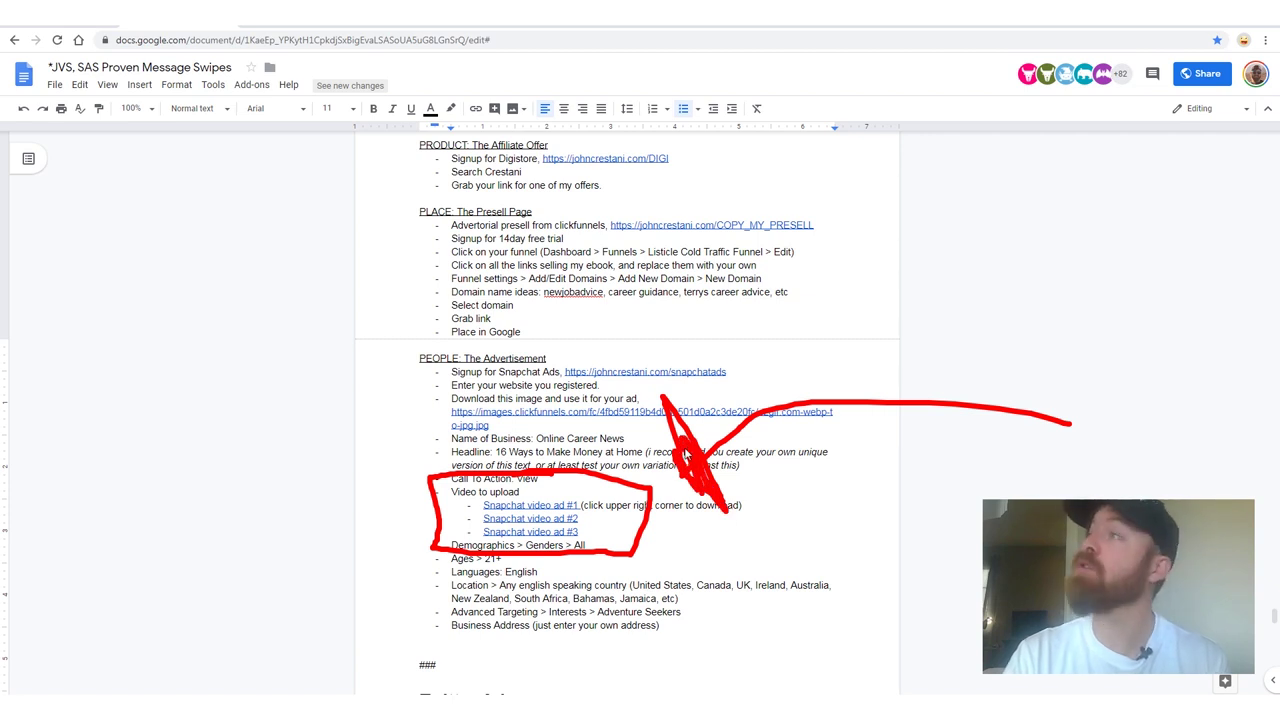
{"action": "left_click_drag", "start_coordinate": [575, 205], "coordinate": [368, 468]}
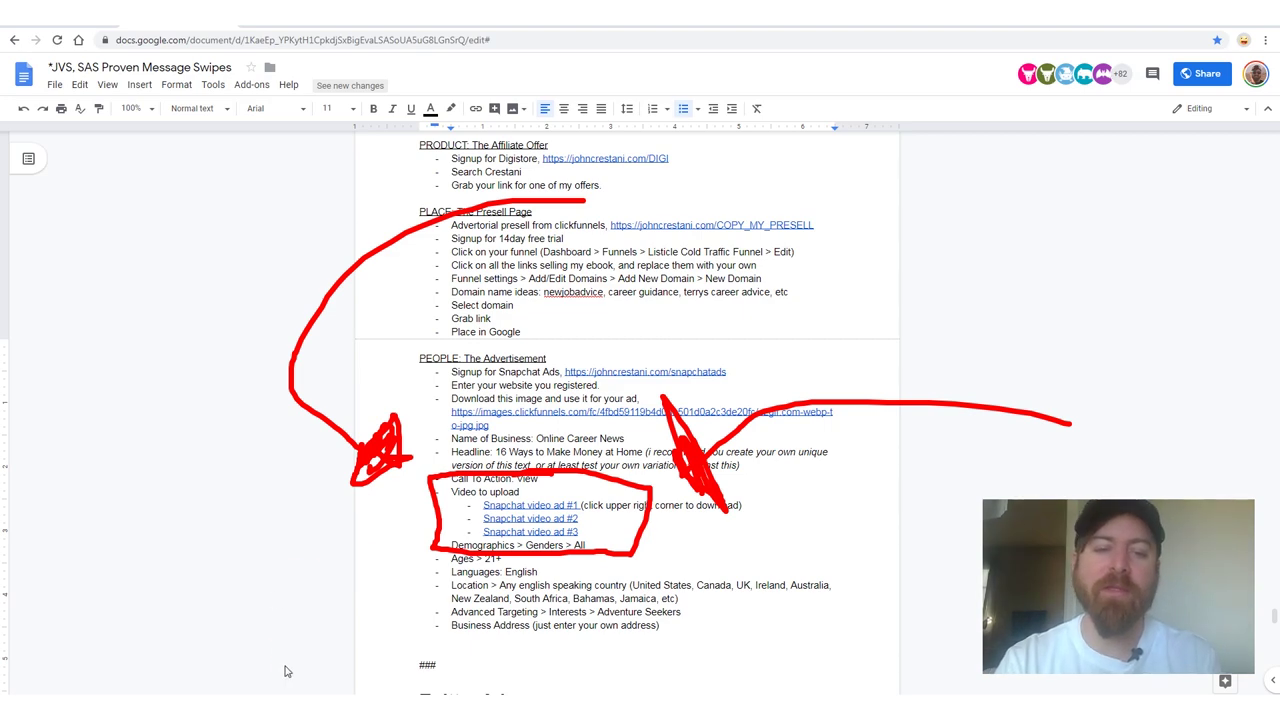
{"action": "left_click_drag", "start_coordinate": [284, 664], "coordinate": [378, 537]}
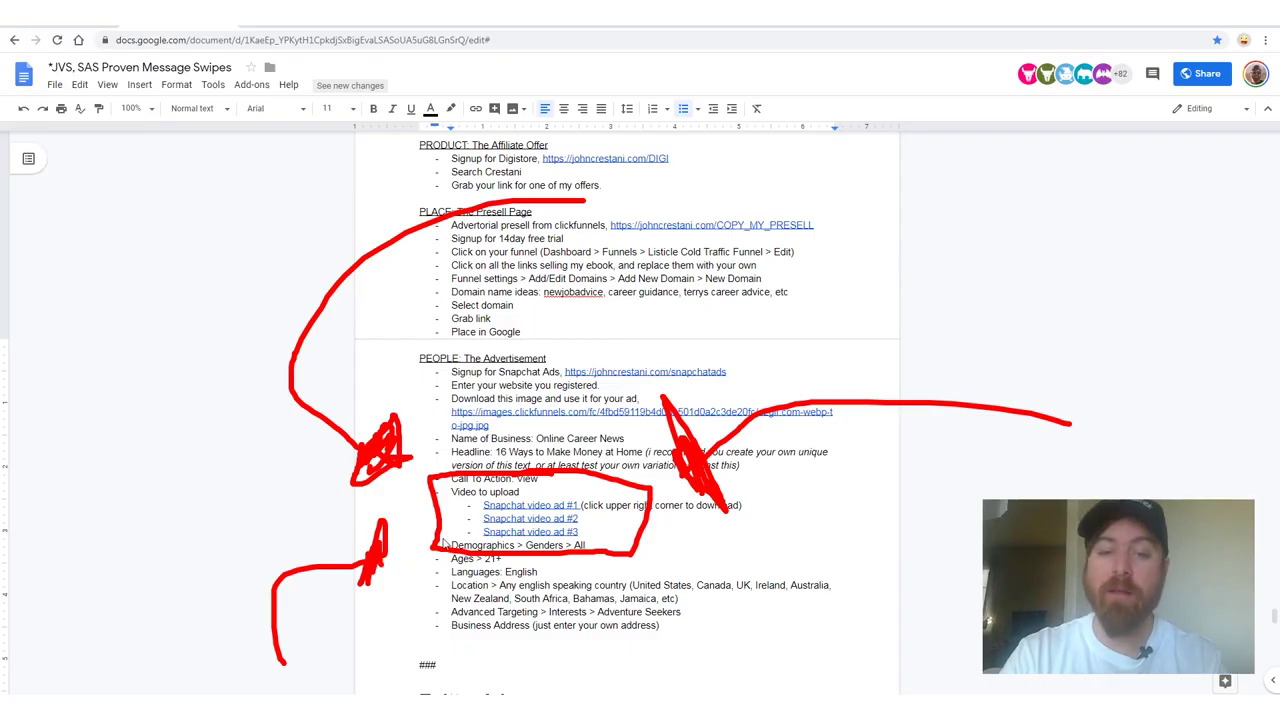
{"action": "left_click_drag", "start_coordinate": [965, 664], "coordinate": [729, 546]}
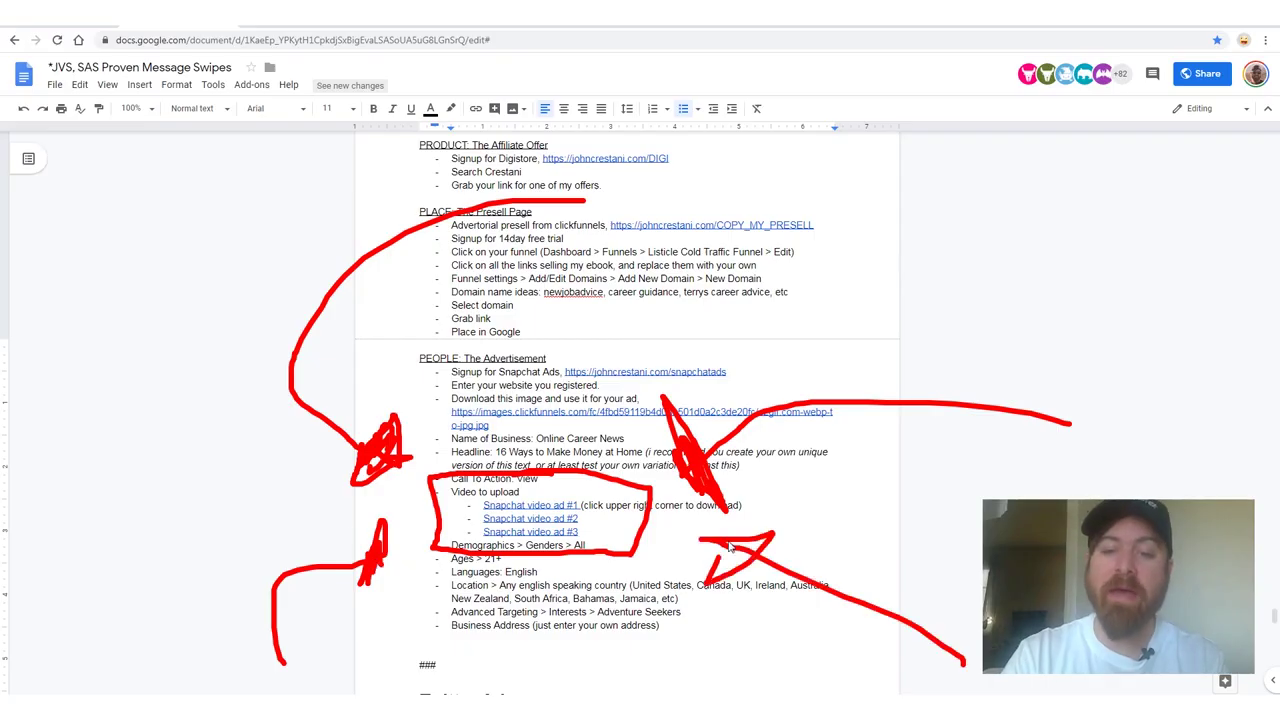
{"action": "key", "text": "Escape"}
- Open snapchatad1.mp4 from the document's "Snapchat video ad #1" link and play it in Google Drive
{"action": "left_click", "coordinate": [549, 505]}
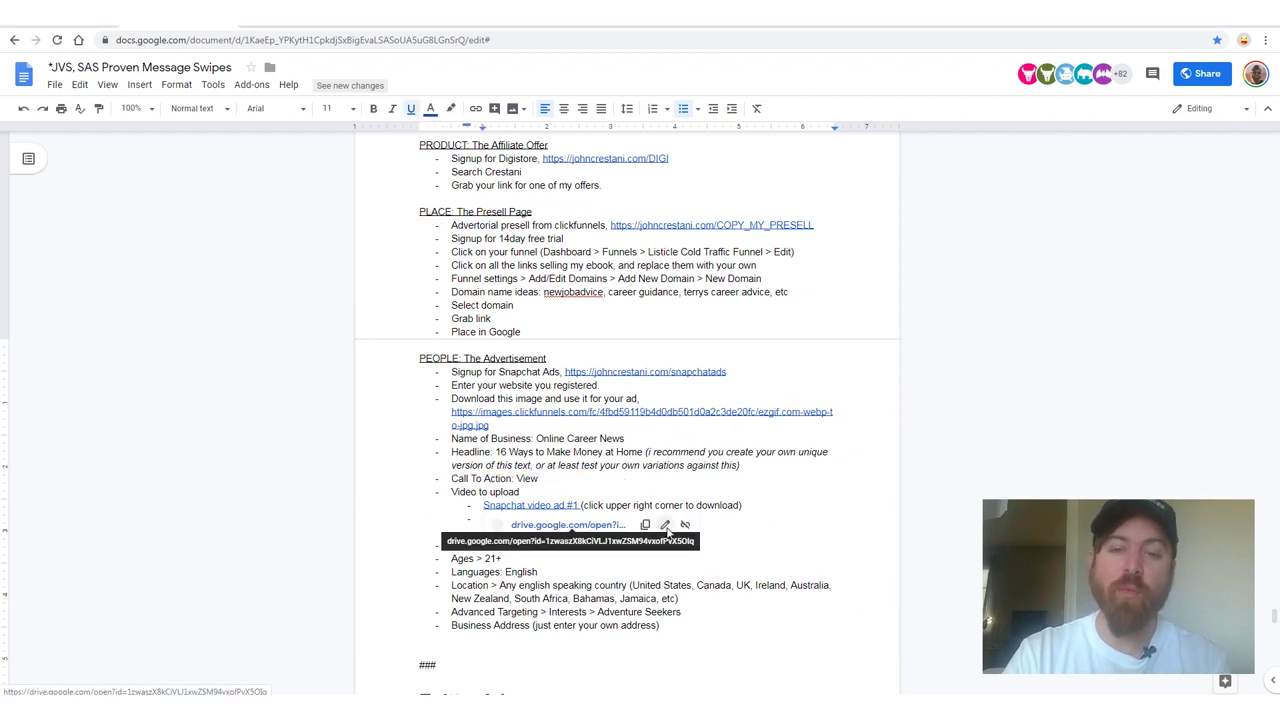
{"action": "mouse_move", "coordinate": [555, 527]}
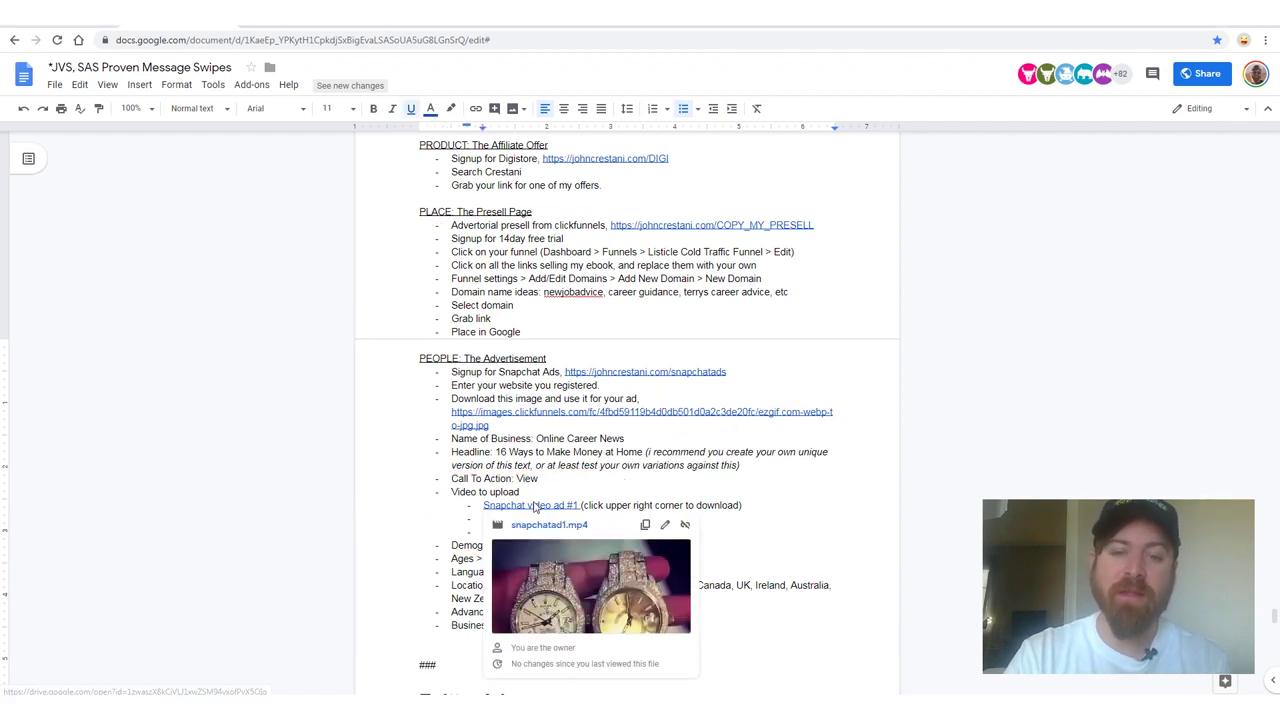
{"action": "left_click", "coordinate": [552, 526]}
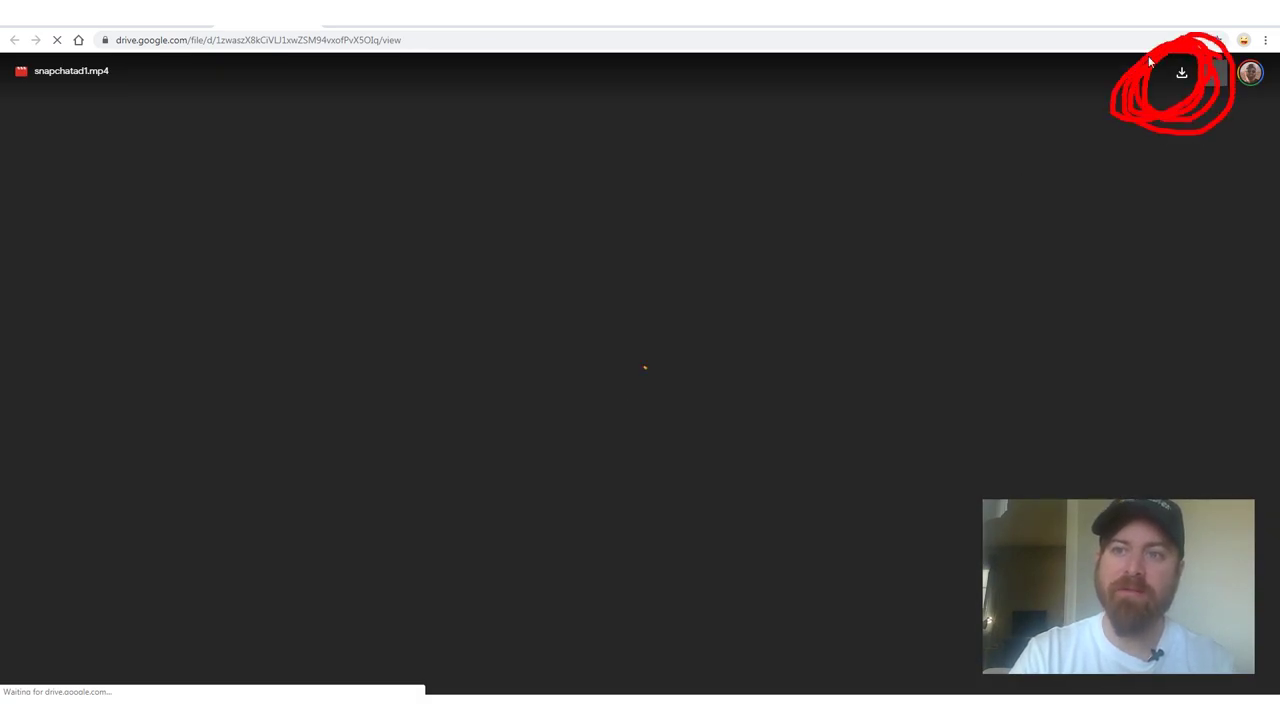
{"action": "mouse_move", "coordinate": [487, 431]}
{"action": "left_mouse_down"}
{"action": "mouse_move", "coordinate": [1088, 94]}
{"action": "mouse_move", "coordinate": [1095, 110]}
{"action": "left_mouse_up"}
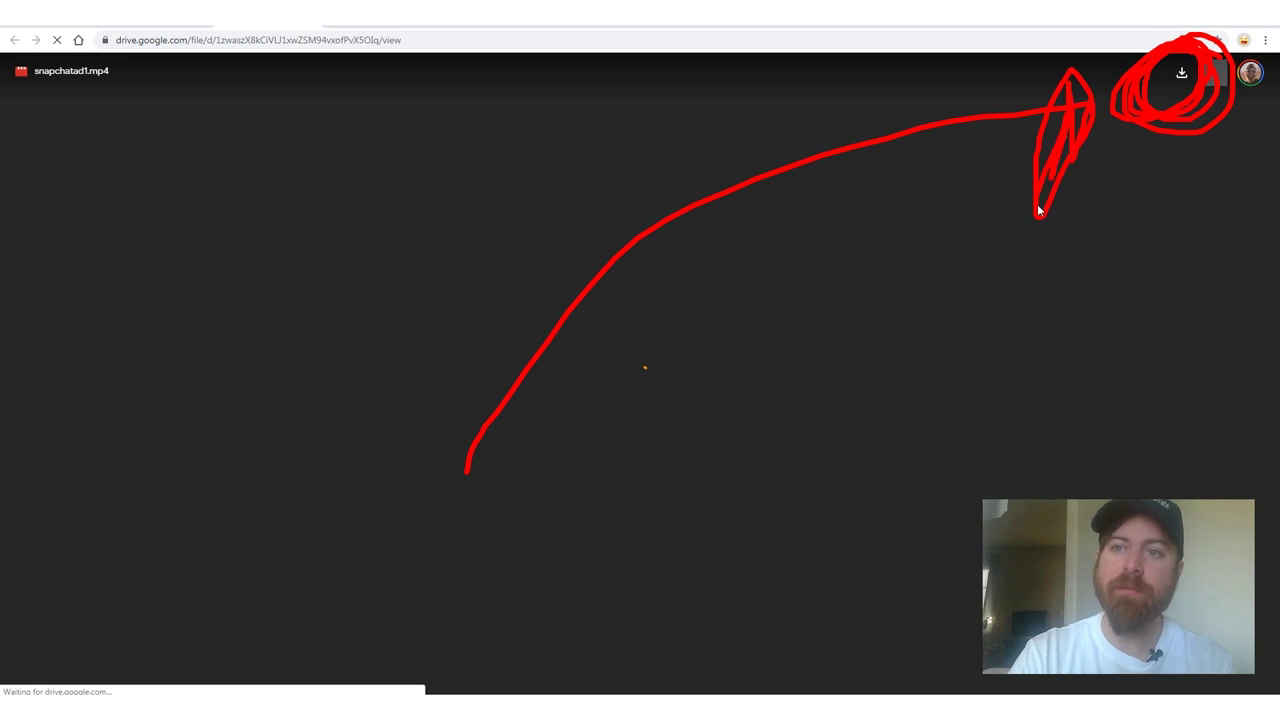
{"action": "left_click_drag", "start_coordinate": [1108, 498], "coordinate": [1190, 219]}
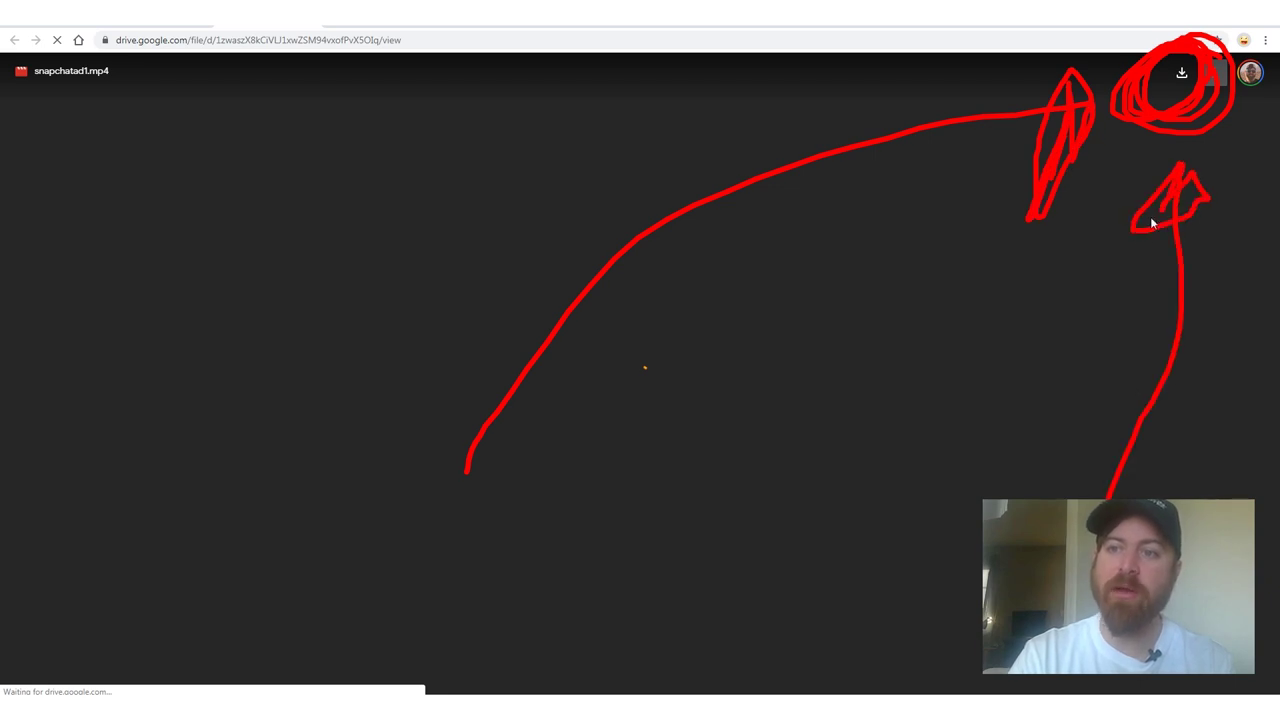
{"action": "left_click", "coordinate": [730, 368]}
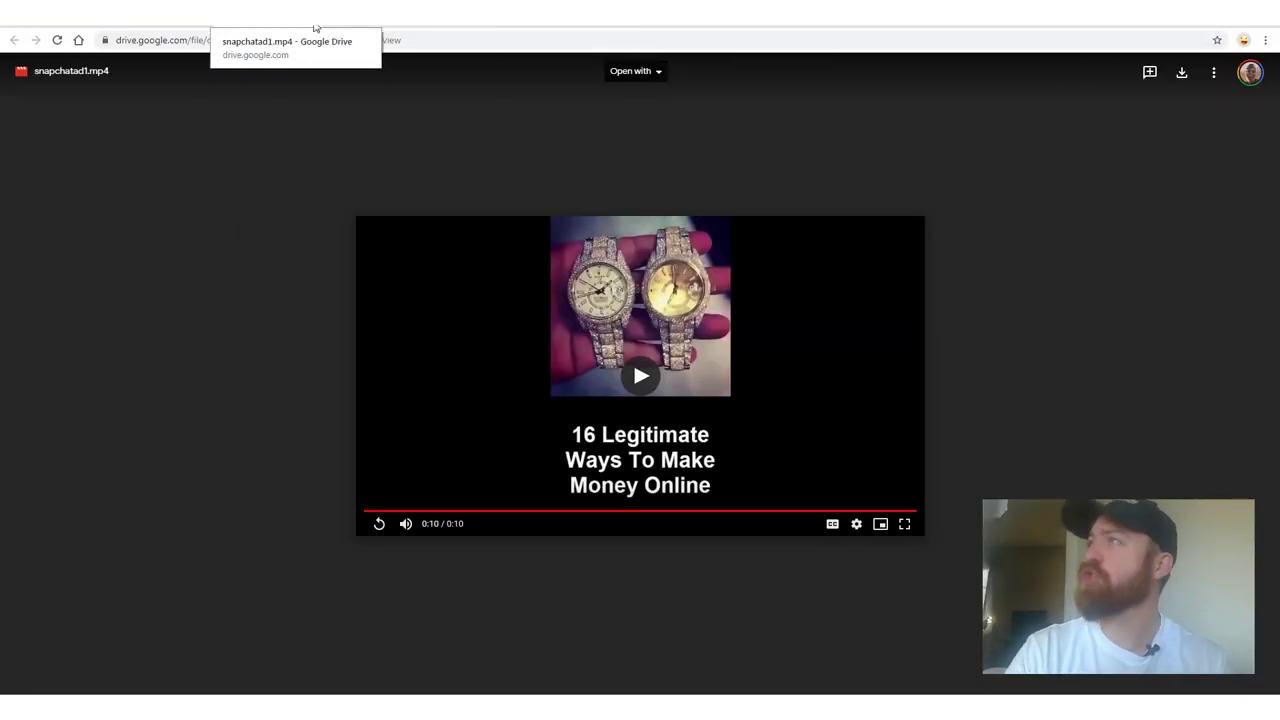
- Open snapchatad3.mp4 from the document's "Snapchat video ad #3" link and upload the video as the Snapchat ad's Topsnap media
{"action": "left_click", "coordinate": [200, 16]}
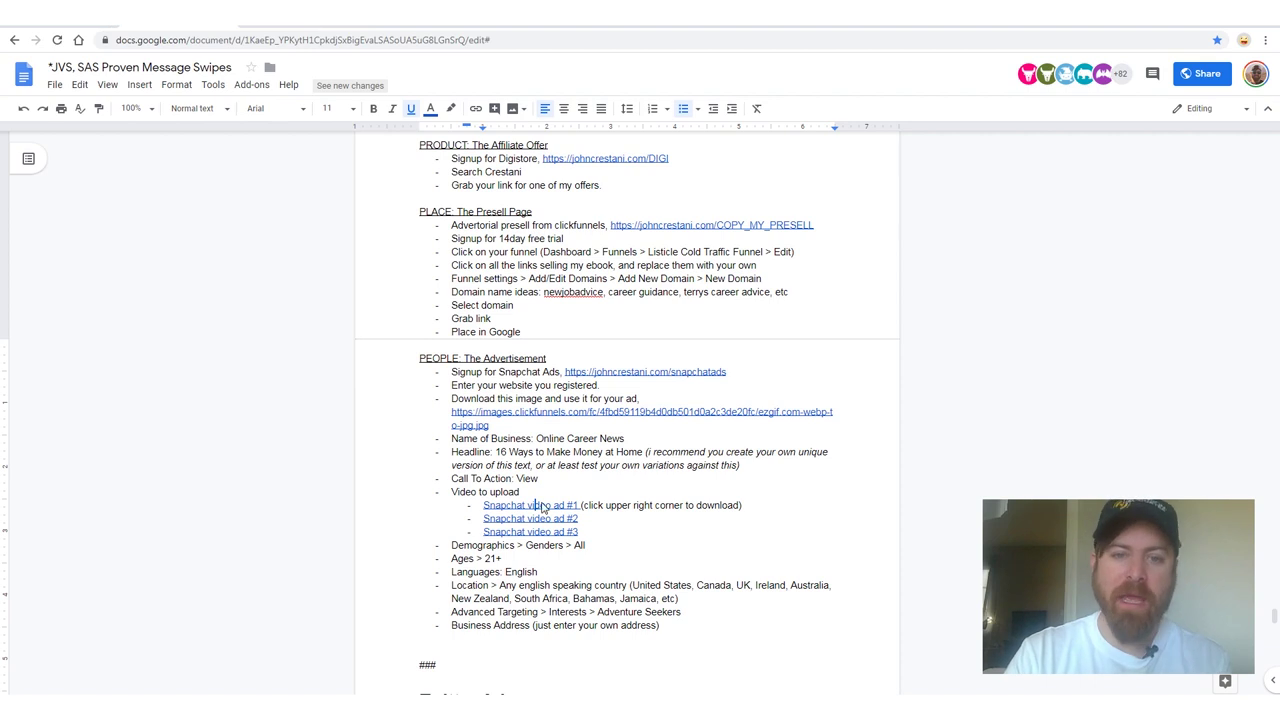
{"action": "key", "text": "Down"}
{"action": "key", "text": "Down"}
{"action": "key", "text": "Down"}
{"action": "key", "text": "Up"}
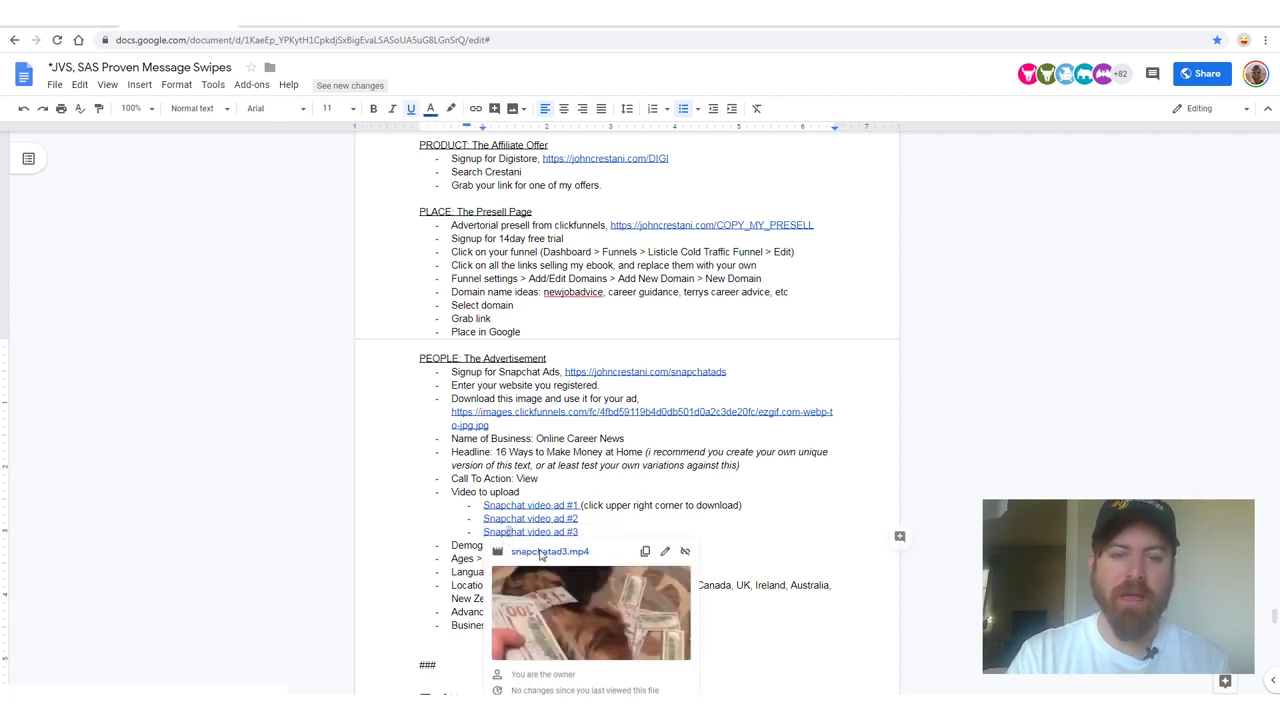
{"action": "left_click", "coordinate": [542, 553]}
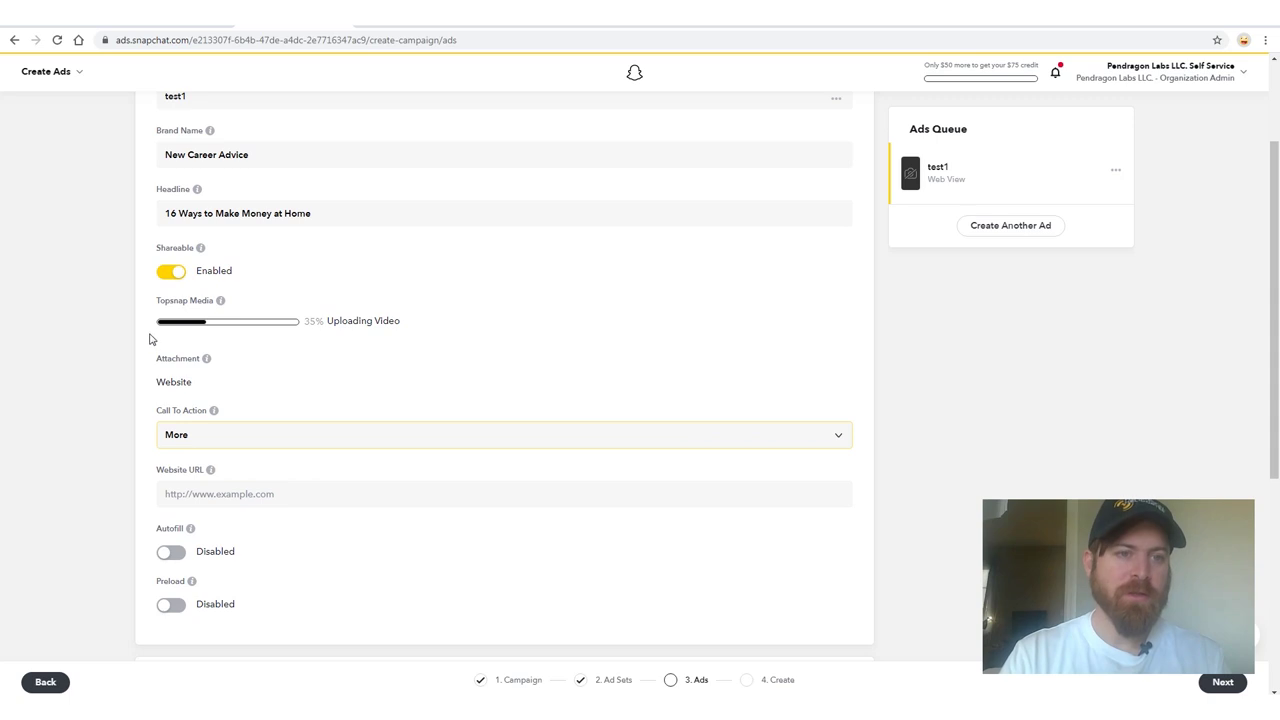
{"action": "left_click_drag", "start_coordinate": [149, 339], "coordinate": [373, 355]}
{"action": "mouse_move", "coordinate": [145, 313]}
{"action": "left_mouse_down"}
{"action": "mouse_move", "coordinate": [469, 366]}
{"action": "mouse_move", "coordinate": [89, 368]}
{"action": "left_mouse_up"}
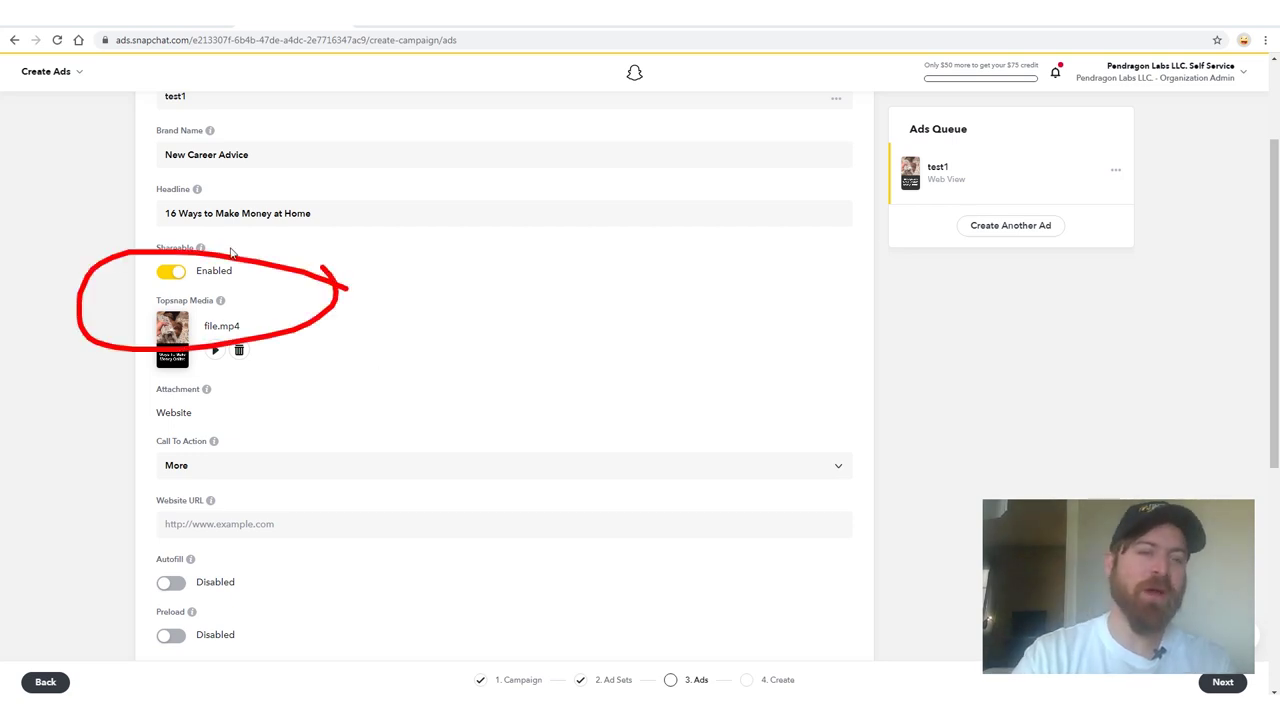
{"action": "left_click", "coordinate": [229, 523]}
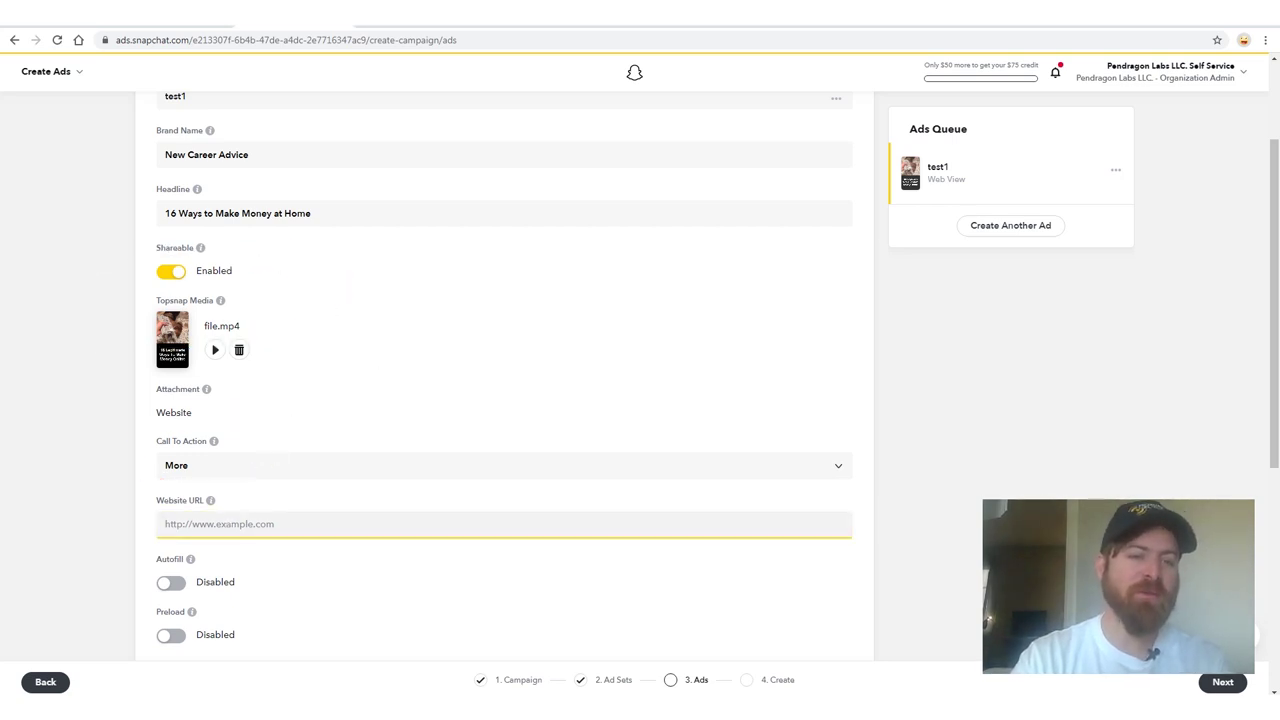
{"action": "key", "text": "alt+Tab"}
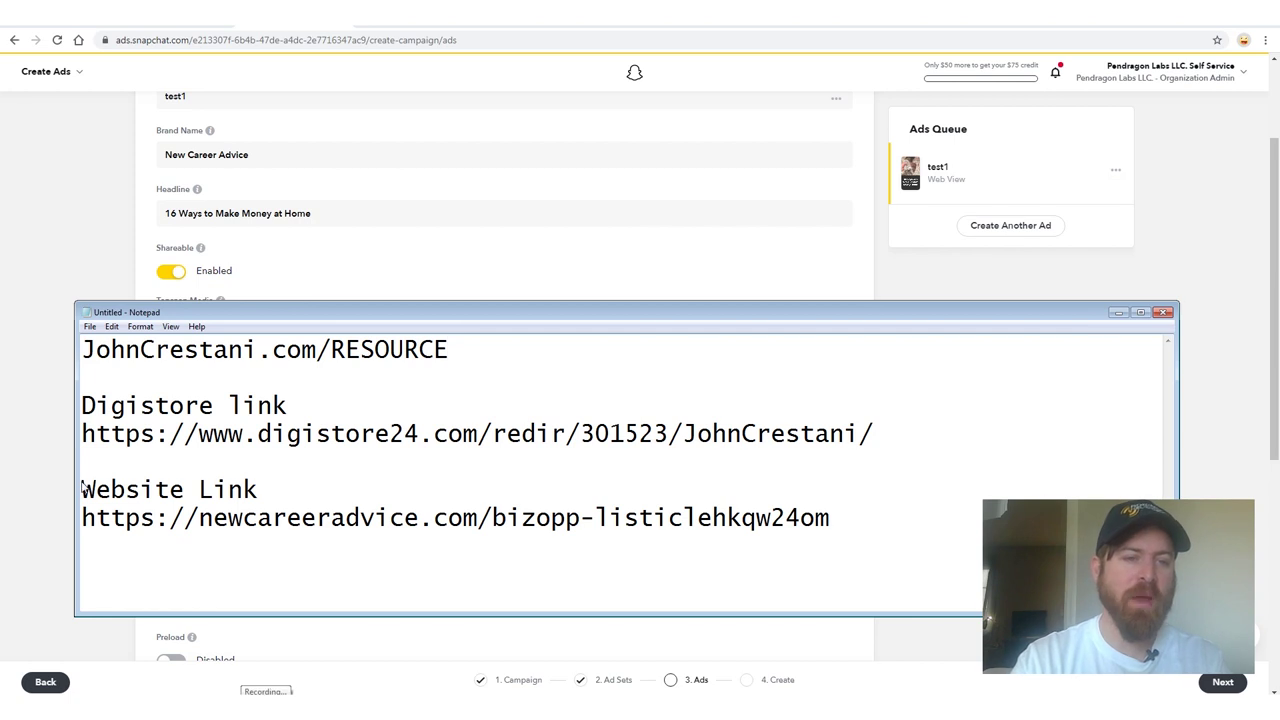
{"action": "left_click_drag", "start_coordinate": [82, 488], "coordinate": [248, 489]}
{"action": "left_click_drag", "start_coordinate": [906, 526], "coordinate": [86, 527]}
{"action": "key", "text": "ctrl+c"}
{"action": "right_click", "coordinate": [130, 521]}
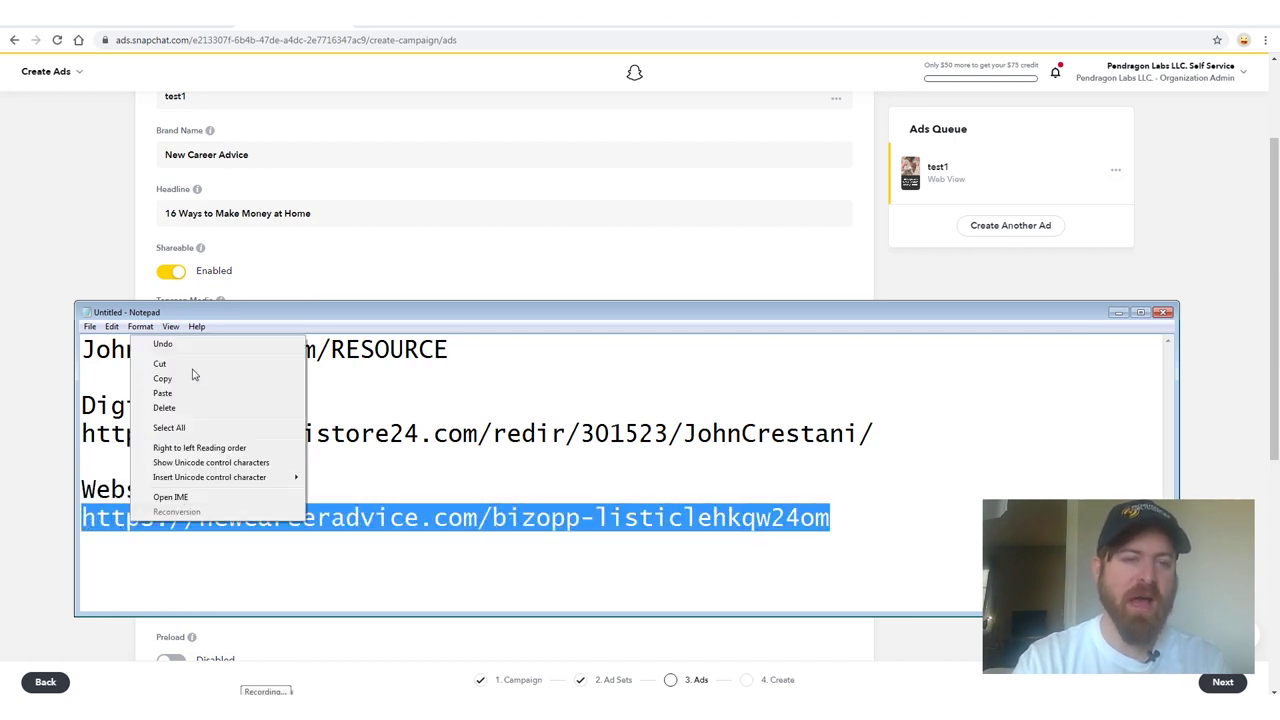
{"action": "left_click", "coordinate": [162, 378]}
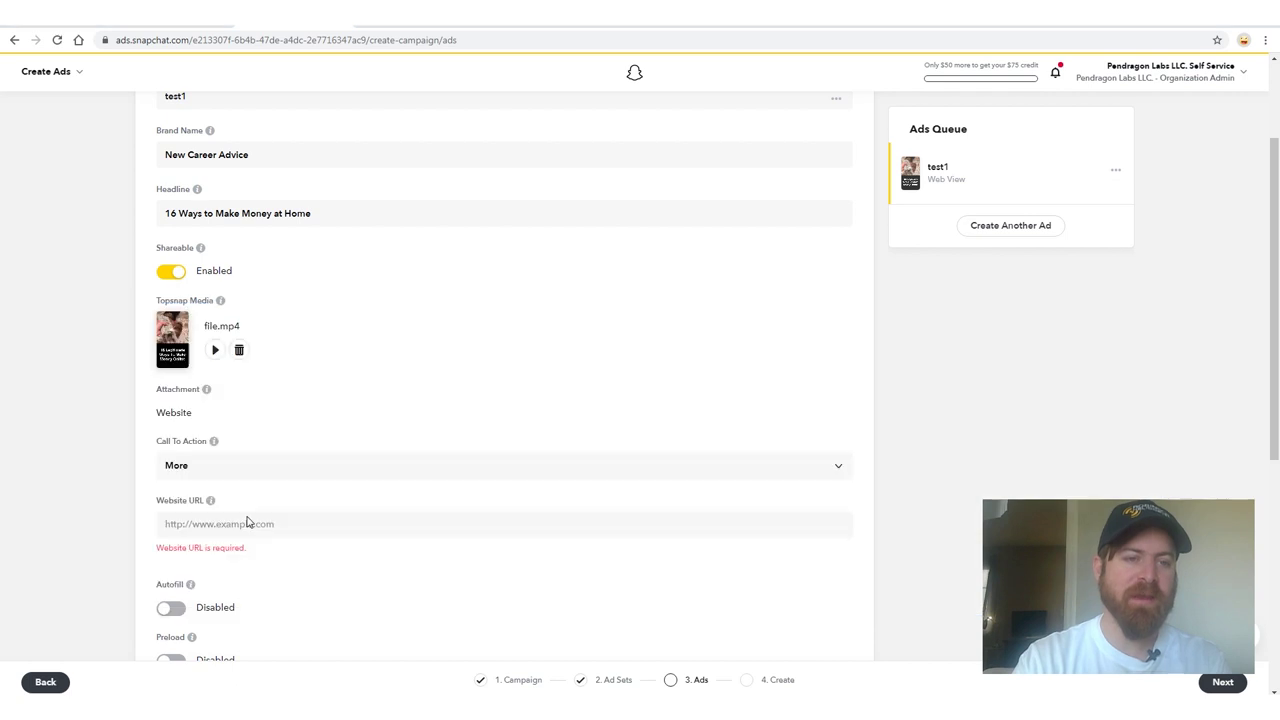
{"action": "left_click", "coordinate": [251, 523]}
{"action": "key", "text": "ctrl+v"}
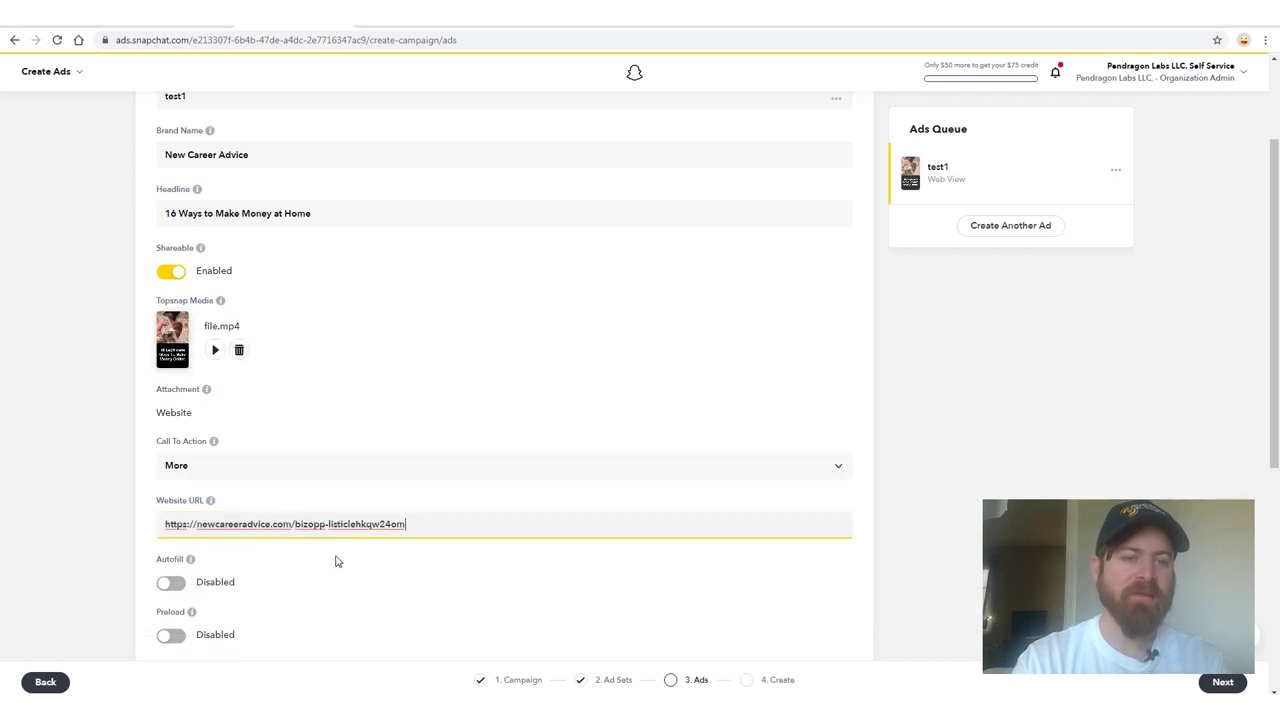
- Keep the ad's default delivery settings, continue to the Review & Publish stage and review the campaign and ad set summary
{"action": "scroll", "coordinate": [393, 546], "scroll_direction": "down", "scroll_amount": 3}
{"action": "scroll", "coordinate": [393, 546], "scroll_direction": "down", "scroll_amount": 3}
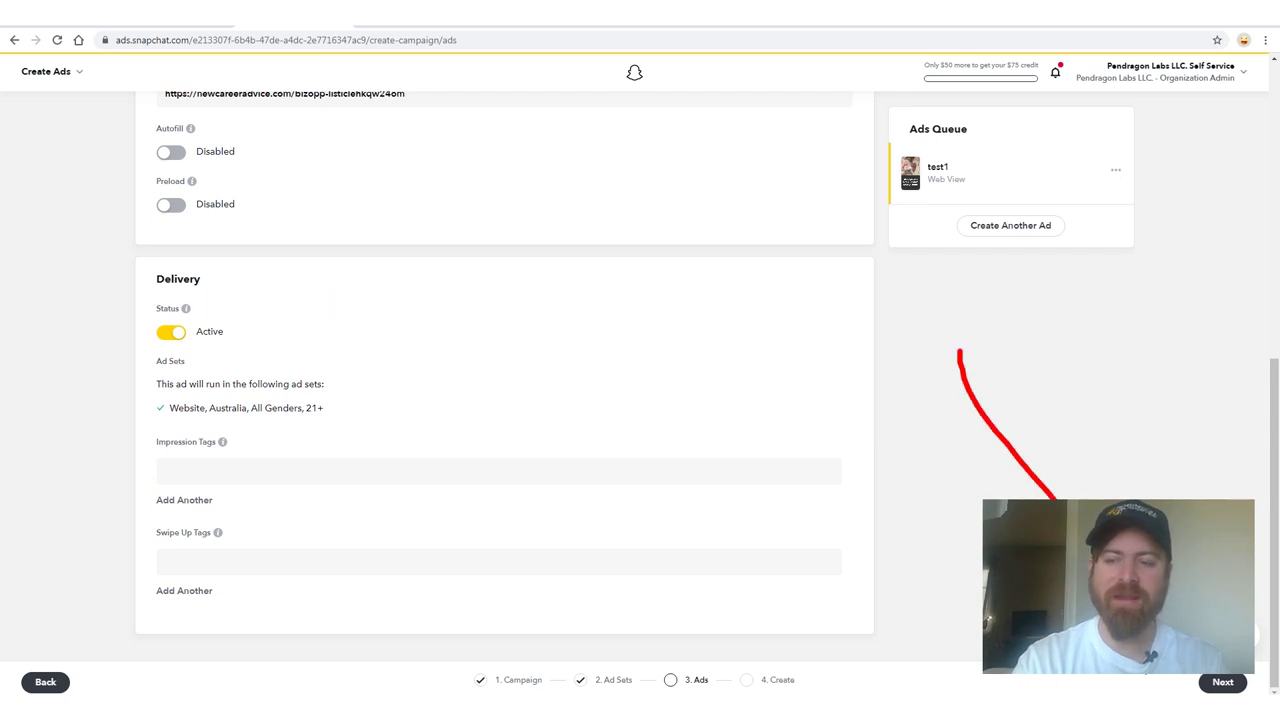
{"action": "left_click", "coordinate": [1222, 681]}
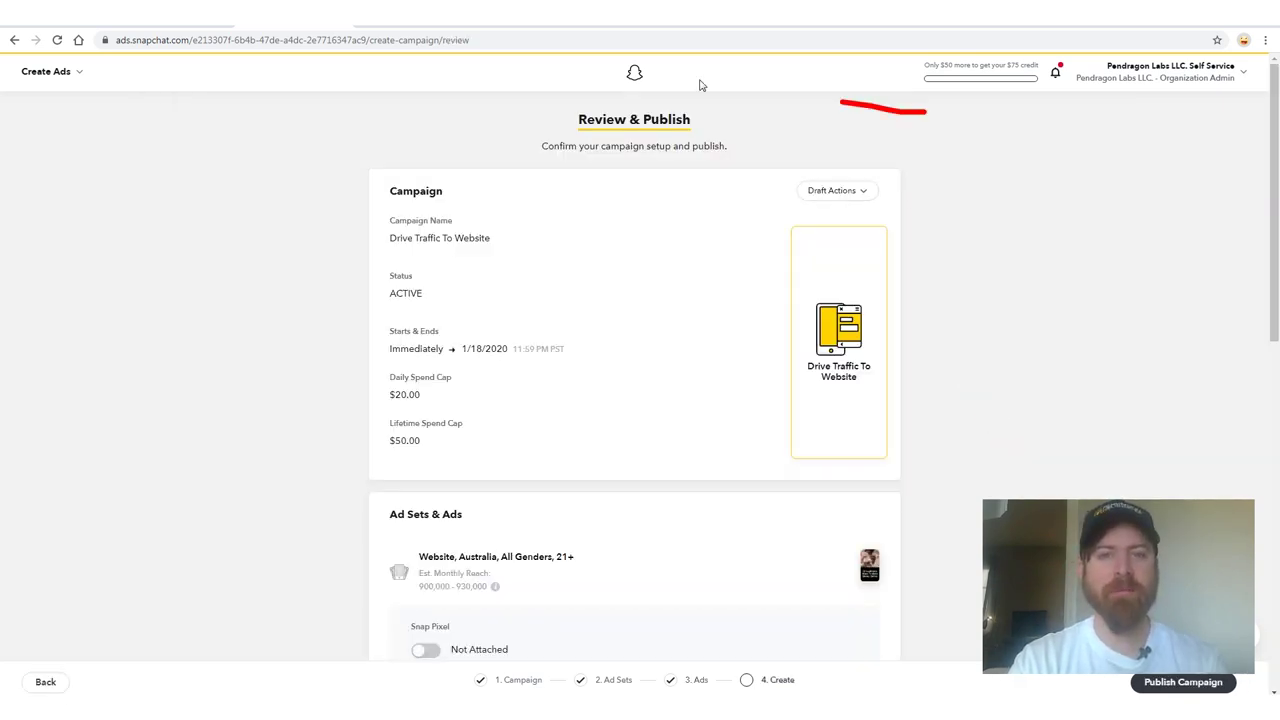
{"action": "scroll", "coordinate": [950, 290], "scroll_direction": "down", "scroll_amount": 9}
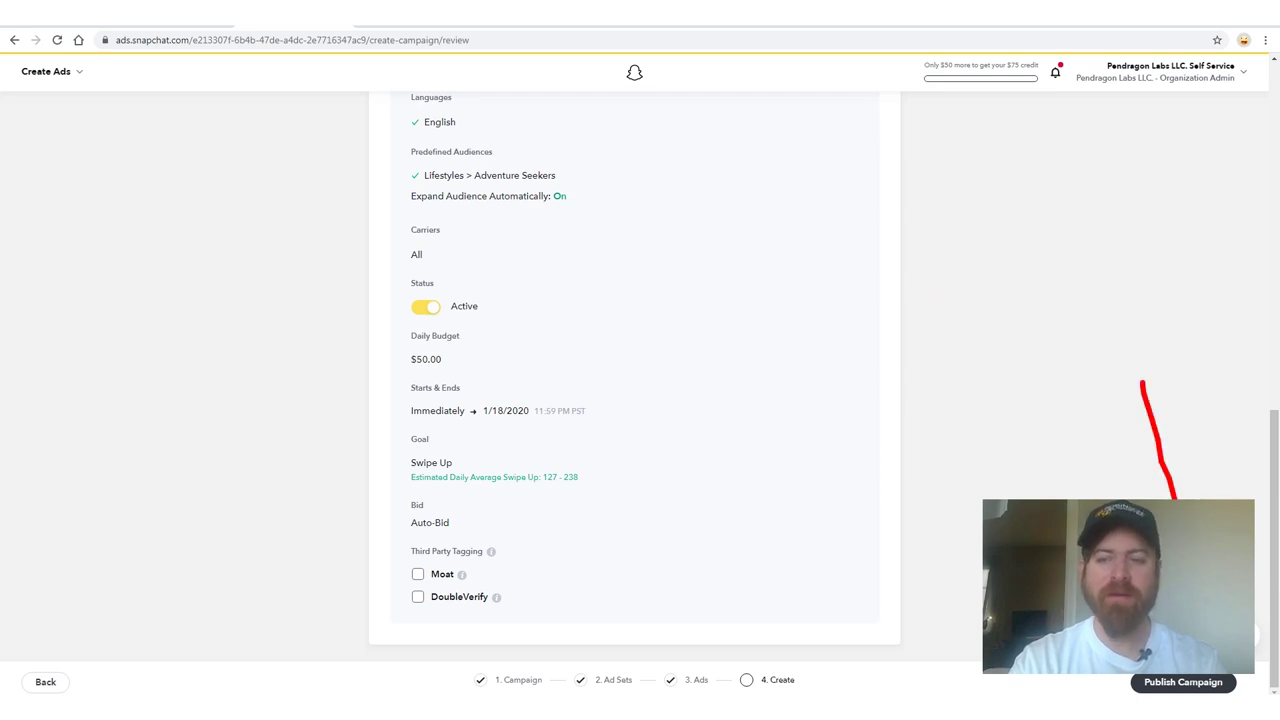
{"action": "left_click_drag", "start_coordinate": [488, 436], "coordinate": [880, 567]}
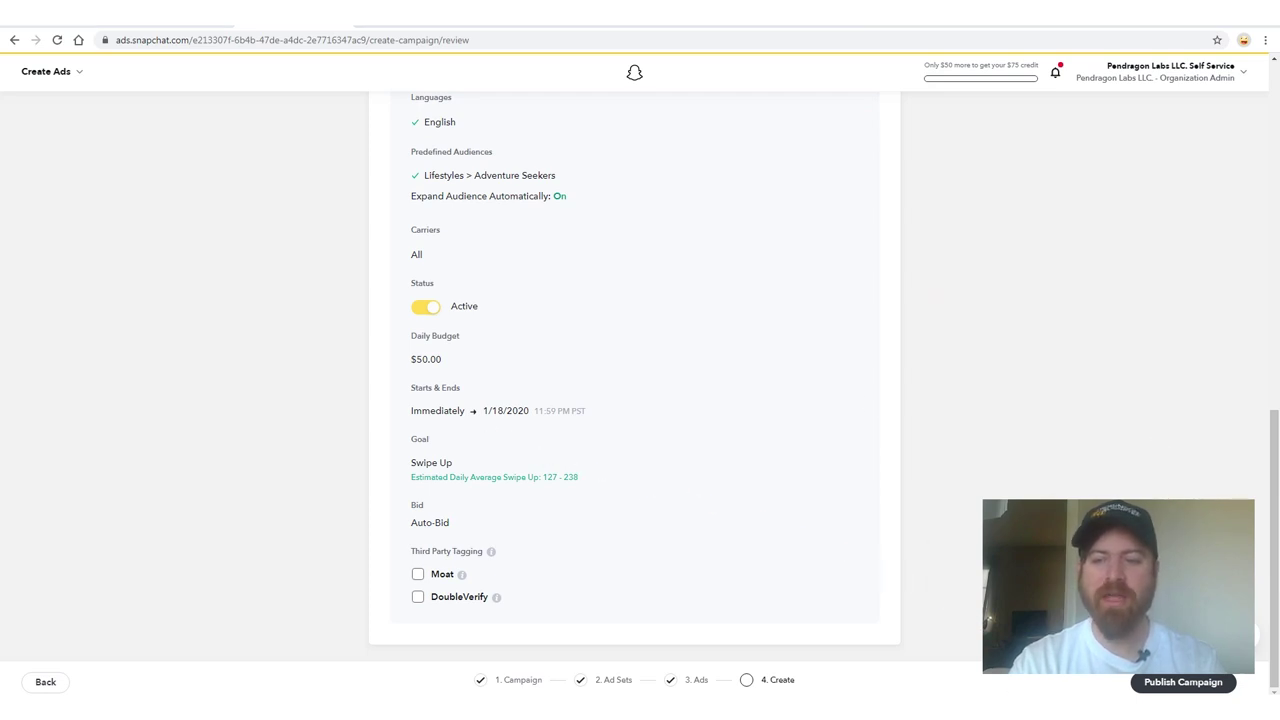